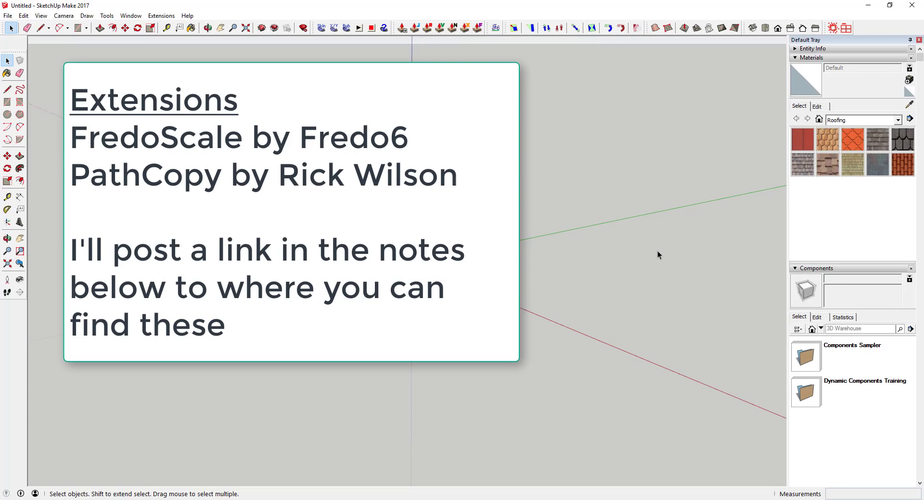
pyautogui.scroll(1, 457, 258)
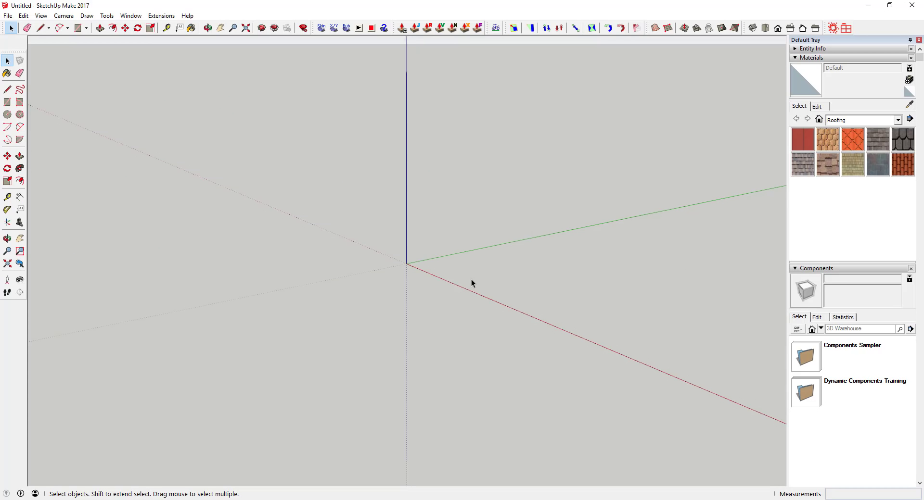
pyautogui.moveTo(471, 283); pyautogui.dragTo(391, 246, button='middle')
pyautogui.press('o')
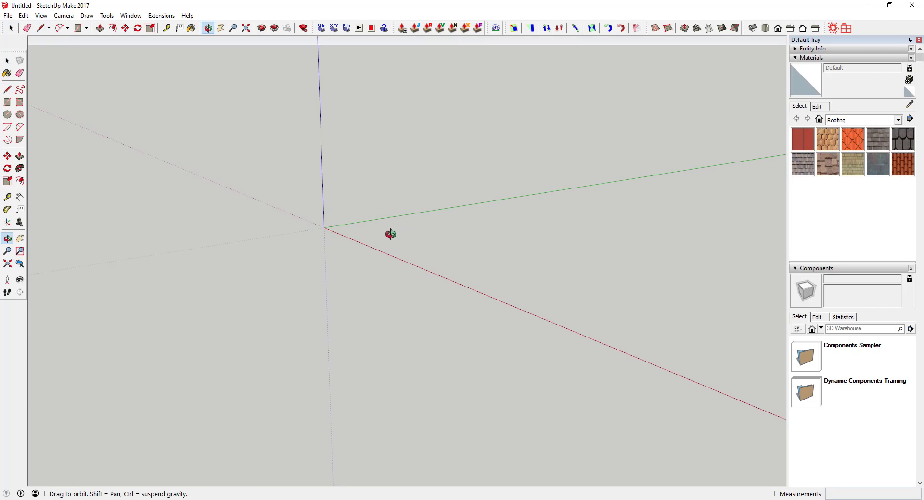
pyautogui.moveTo(391, 235); pyautogui.dragTo(395, 231)
pyautogui.press('l')
pyautogui.click(342, 230)
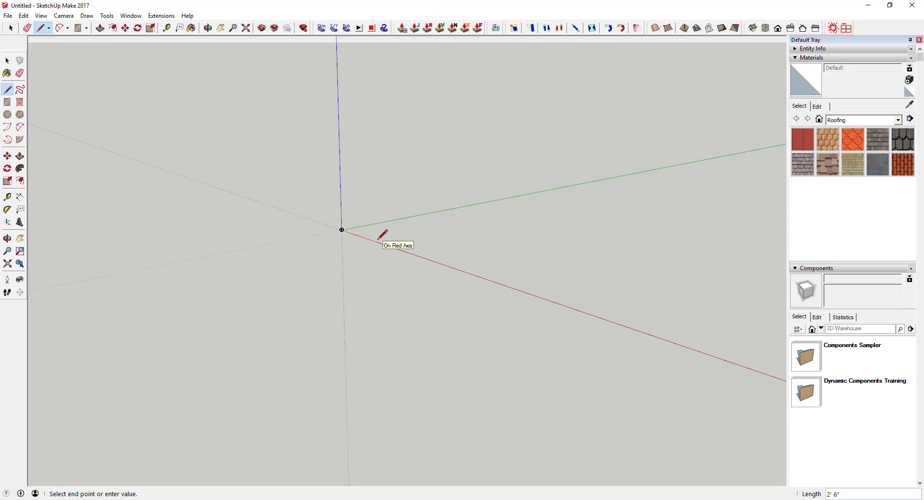
pyautogui.moveTo(377, 236); pyautogui.dragTo(339, 229, button='middle')
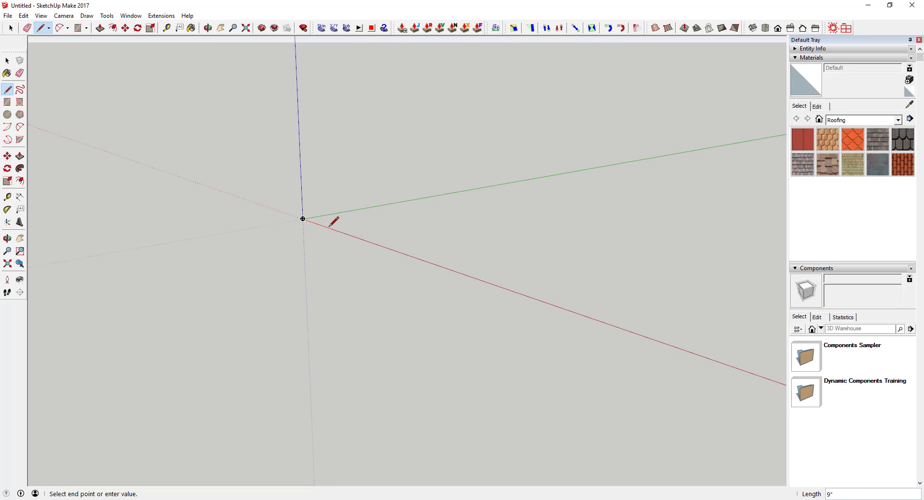
pyautogui.press('space')
# Draw a 12" line from the origin along the red axis
pyautogui.press('l')
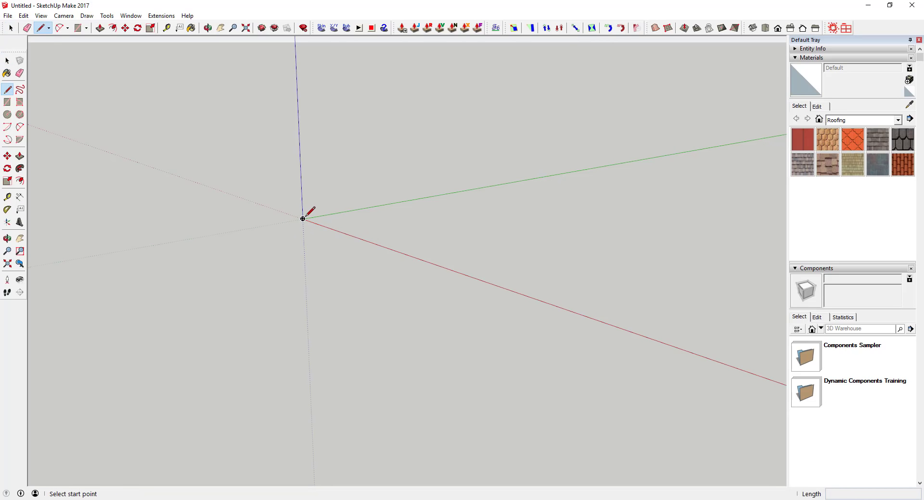
pyautogui.click(302, 219)
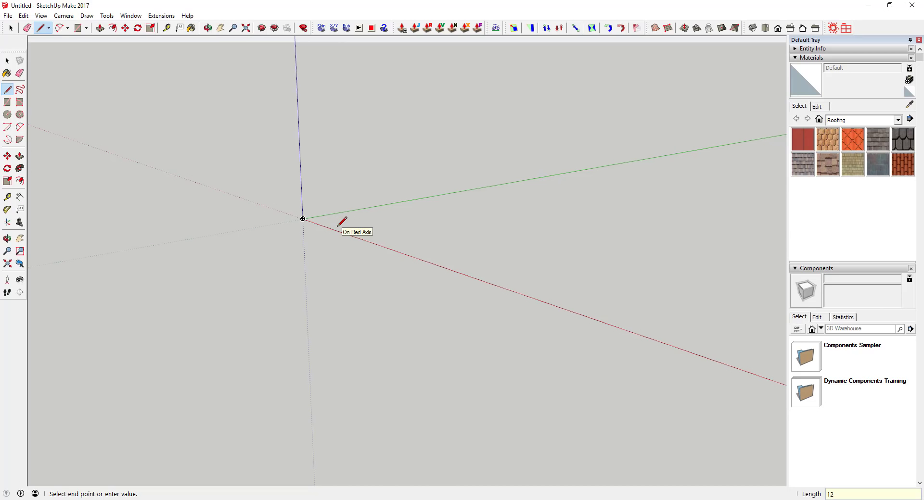
pyautogui.click(341, 232)
pyautogui.moveTo(342, 228); pyautogui.dragTo(370, 219, button='middle')
pyautogui.press('space')
pyautogui.press('l')
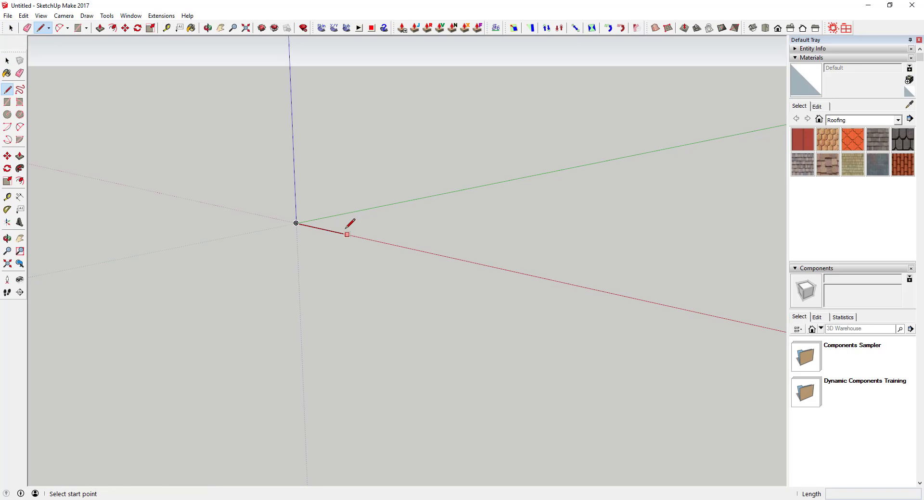
pyautogui.click(343, 234)
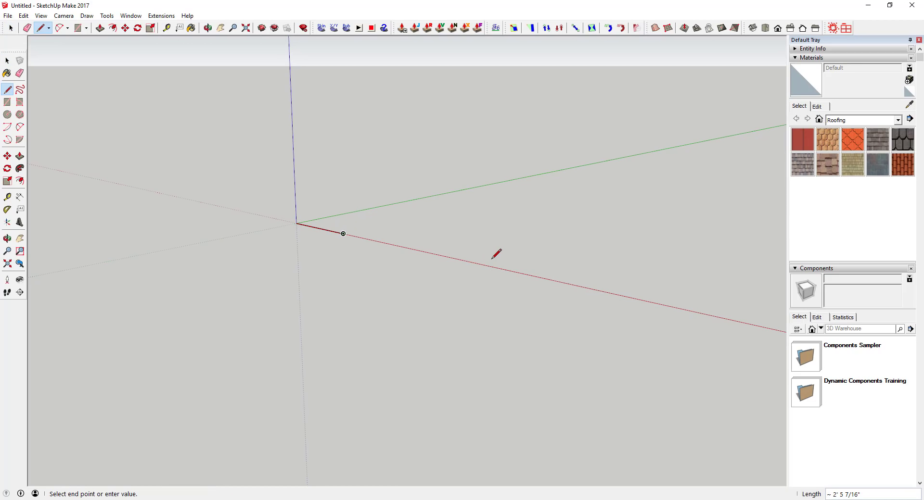
pyautogui.press('space')
# Extend the path along the red axis with a 2'6" line from the end of the first segment
pyautogui.press('l')
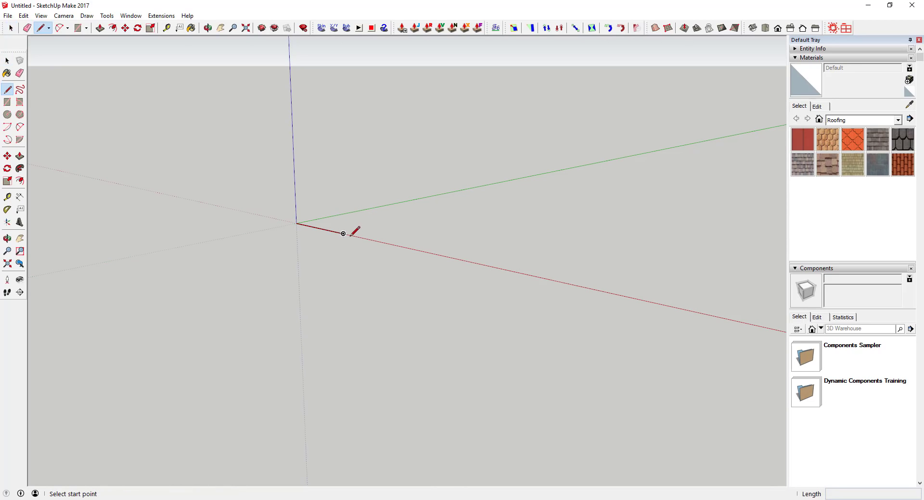
pyautogui.click(343, 234)
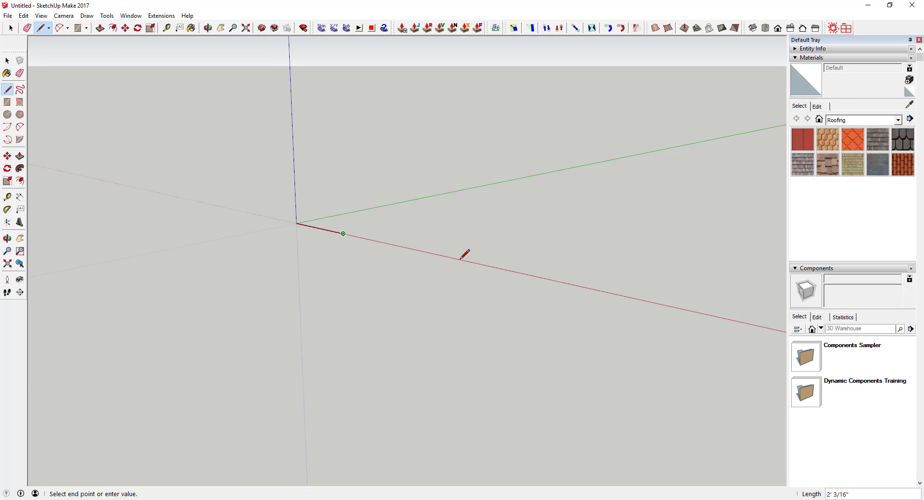
pyautogui.write("2'6")
pyautogui.press('Return')
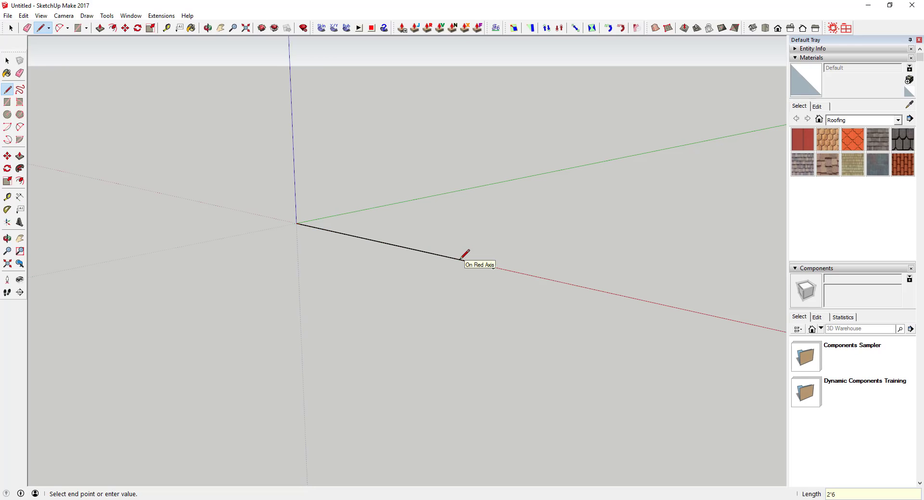
pyautogui.press('space')
# Draw a 12" vertical line straight down from the far end of the 2'6" line
pyautogui.press('l')
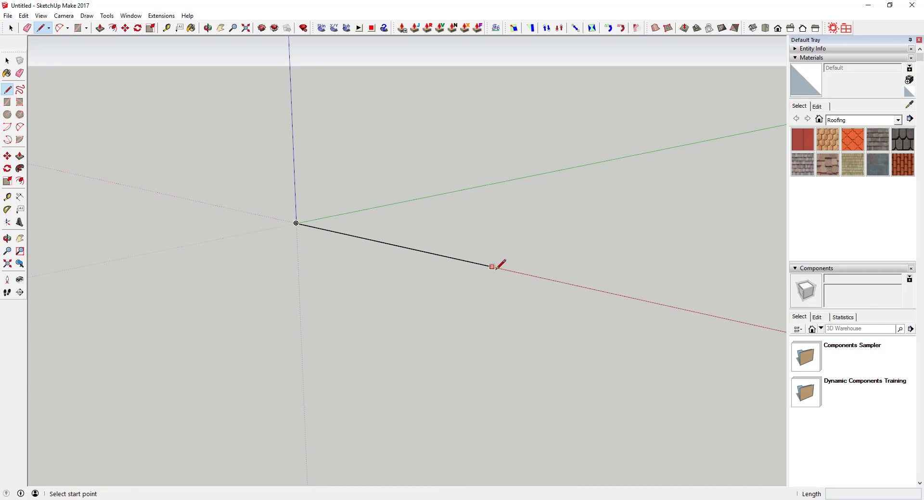
pyautogui.click(493, 267)
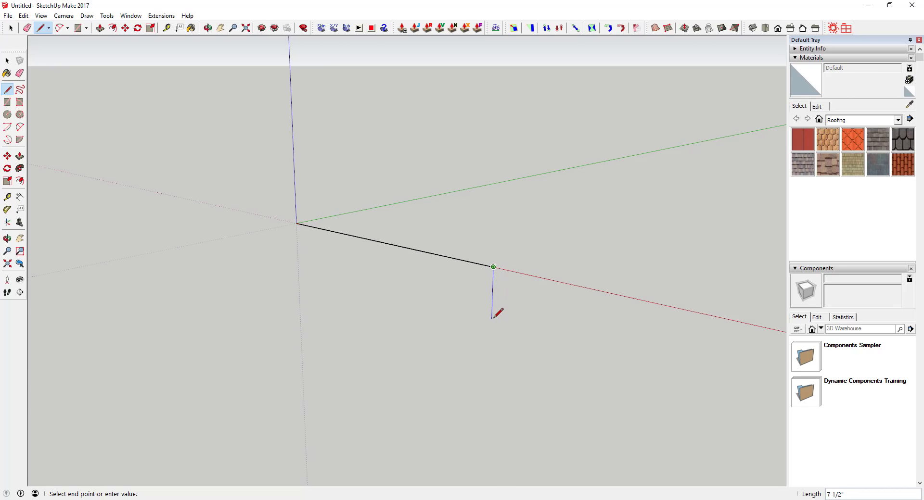
pyautogui.write('12')
pyautogui.press('Return')
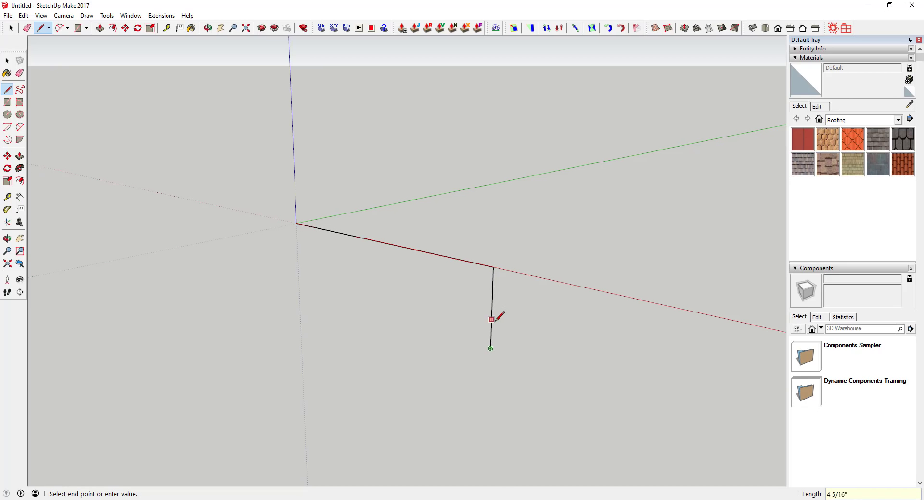
# Draw a vertical rectangle from the joint of the two red-axis lines to the lower end of the vertical line
pyautogui.press('r')
pyautogui.click(343, 234)
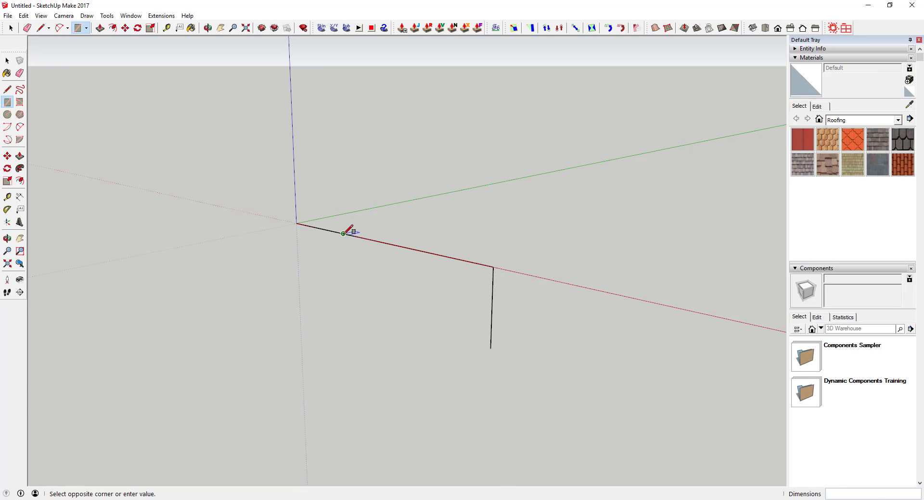
pyautogui.click(491, 348)
pyautogui.press('space')
# Try to draw a two-point arc between the rectangle's opposite corners with a downward bulge of about 3 3/8"
pyautogui.moveTo(413, 276); pyautogui.dragTo(483, 266, button='middle')
pyautogui.scroll(3, 494, 272)
pyautogui.press('a')
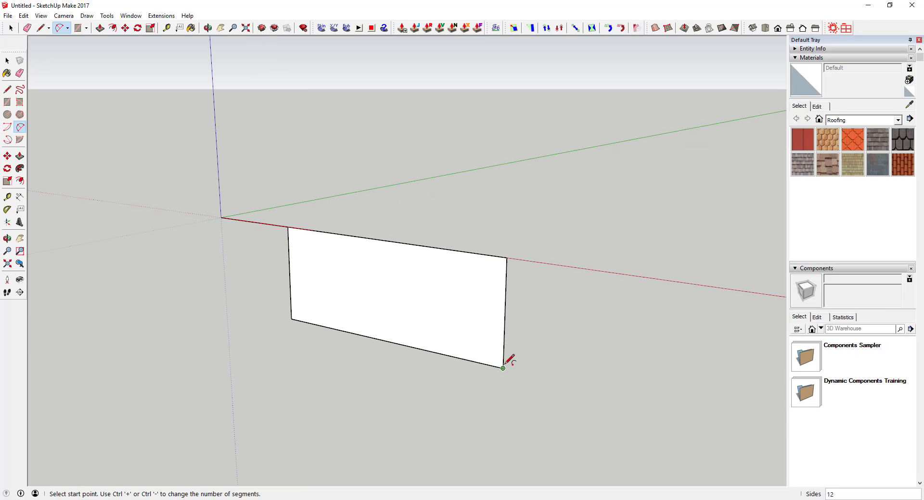
pyautogui.click(288, 227)
pyautogui.click(503, 368)
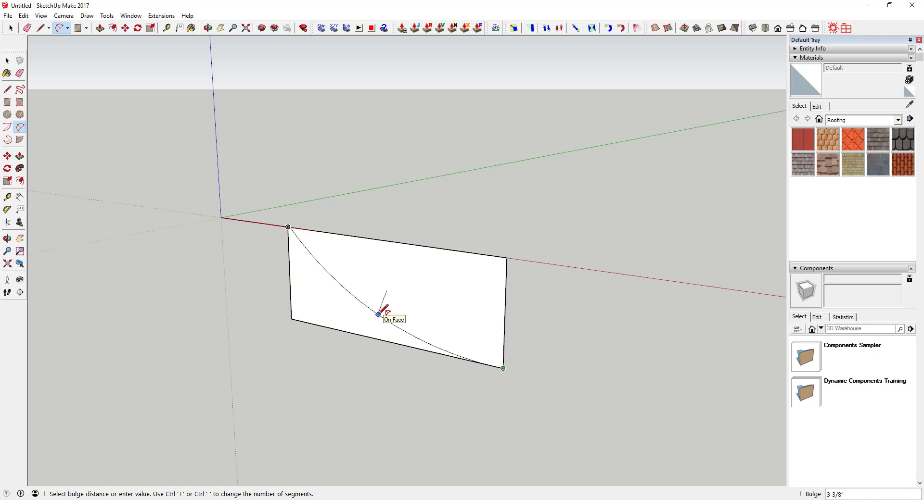
pyautogui.click(379, 313)
pyautogui.scroll(2, 319, 230)
pyautogui.hotkey('ctrl', 'z')
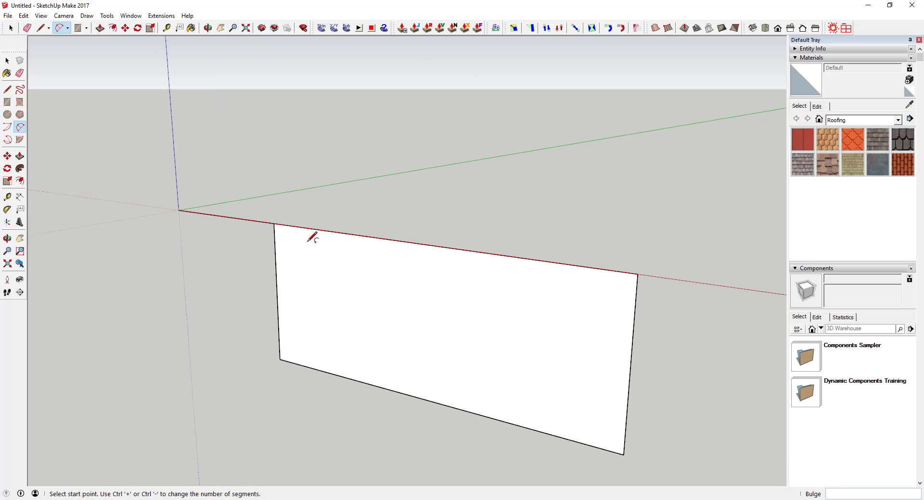
# Draw a two-point arc from the rectangle's corner at the line joint to its opposite lower corner, bulging downward about 3 1/2"
pyautogui.click(274, 224)
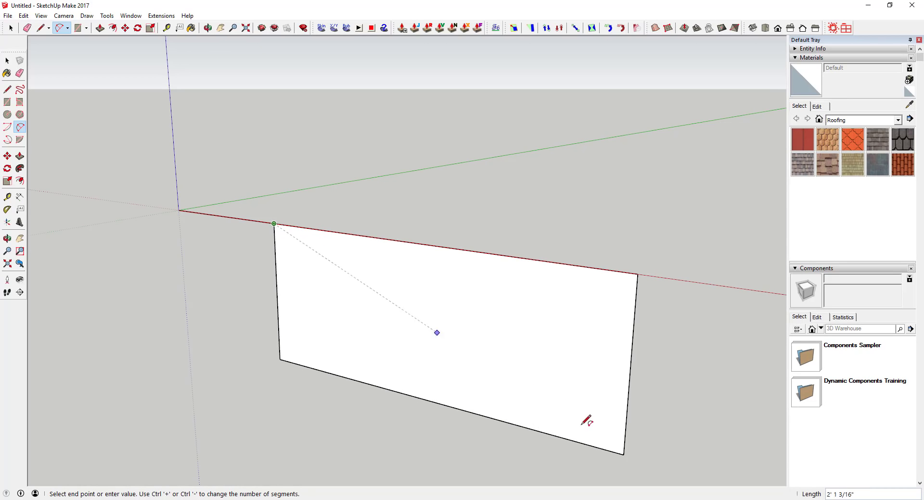
pyautogui.click(623, 454)
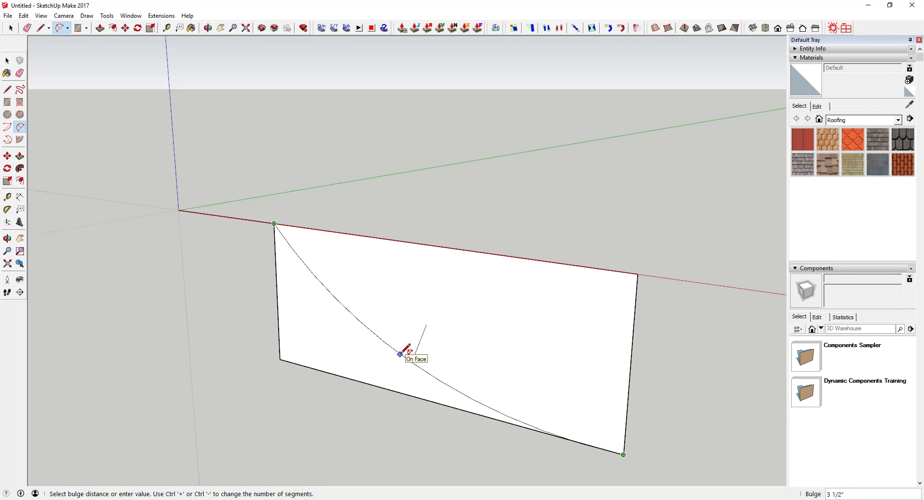
pyautogui.click(399, 354)
pyautogui.press('space')
# Erase the rectangle's outer edges, keeping the arc and the first line from the origin
pyautogui.moveTo(458, 338); pyautogui.dragTo(208, 197, button='middle')
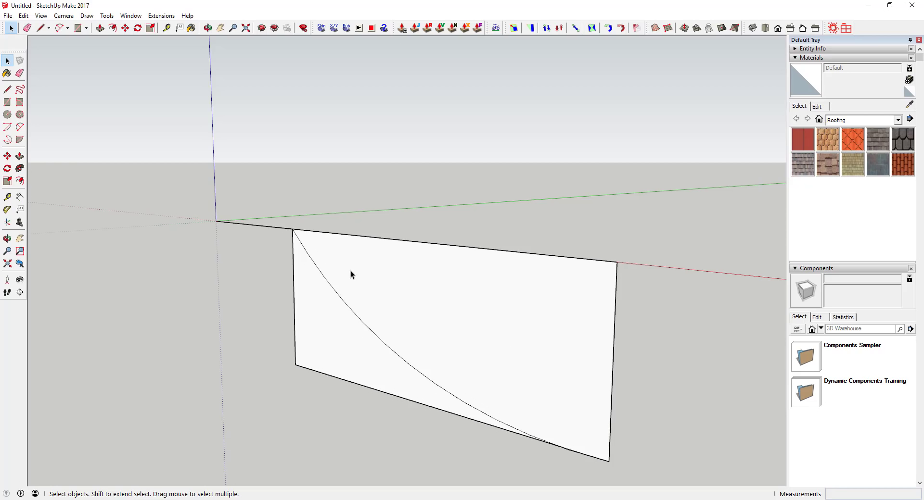
pyautogui.press('e')
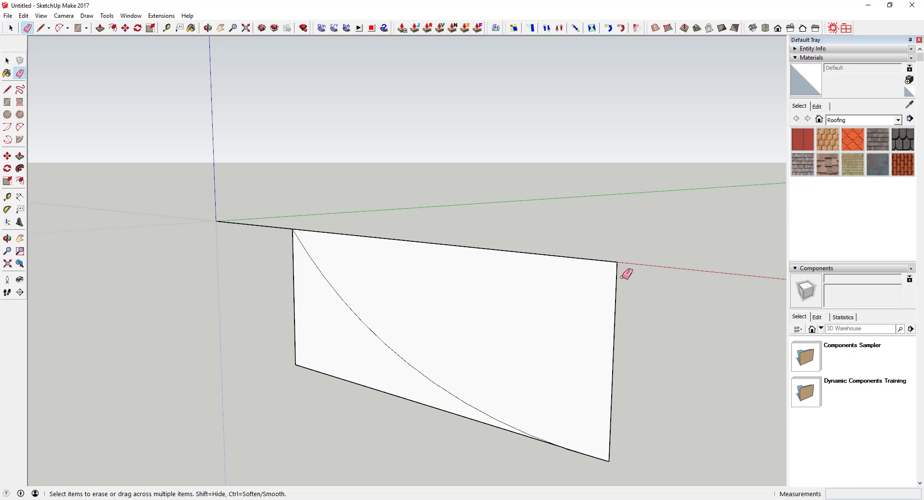
pyautogui.moveTo(623, 272); pyautogui.dragTo(595, 248)
pyautogui.moveTo(282, 399)
pyautogui.mouseDown()
pyautogui.moveTo(292, 351)
pyautogui.moveTo(336, 373)
pyautogui.mouseUp()
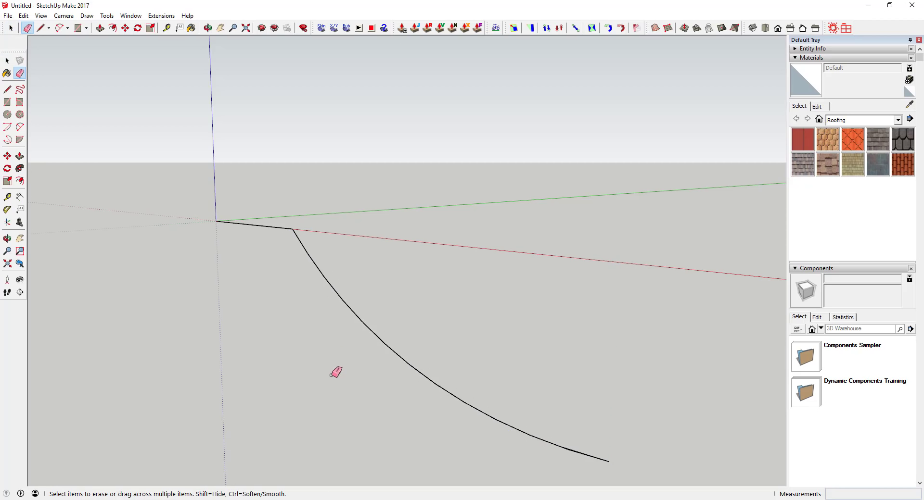
# Erase the leftover straight edge beside the lower end of the arc to remove the thin sliver face
pyautogui.press('space')
pyautogui.scroll(5, 509, 417)
pyautogui.moveTo(582, 461); pyautogui.dragTo(620, 412, button='middle')
pyautogui.scroll(3, 571, 433)
pyautogui.scroll(-3, 508, 398)
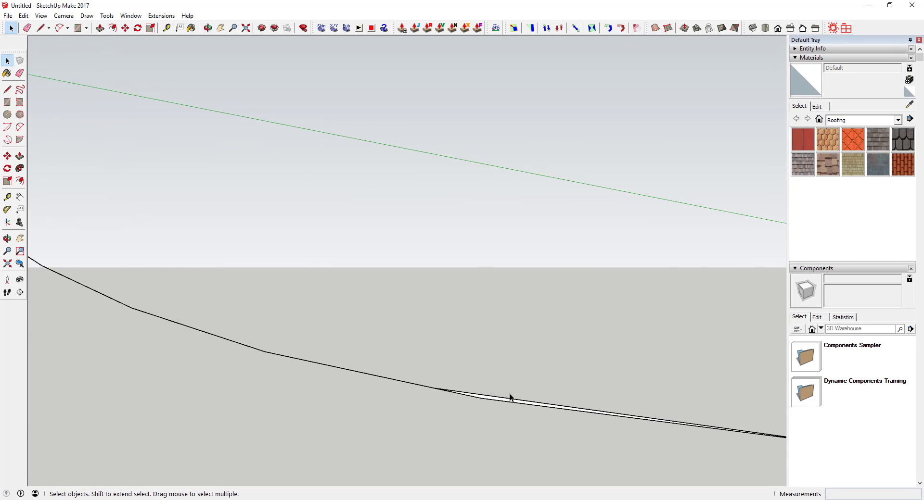
pyautogui.scroll(3, 508, 398)
pyautogui.press('e')
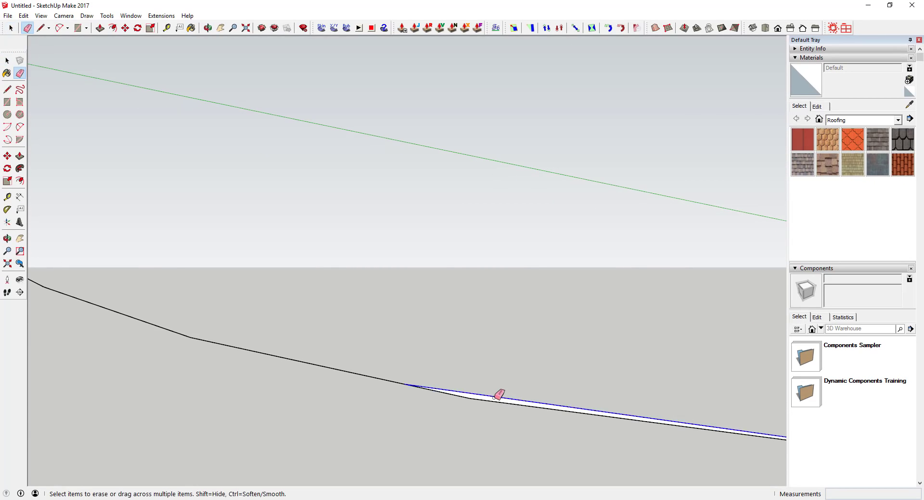
pyautogui.click(495, 400)
pyautogui.press('space')
pyautogui.scroll(-4, 501, 401)
pyautogui.scroll(-3, 602, 420)
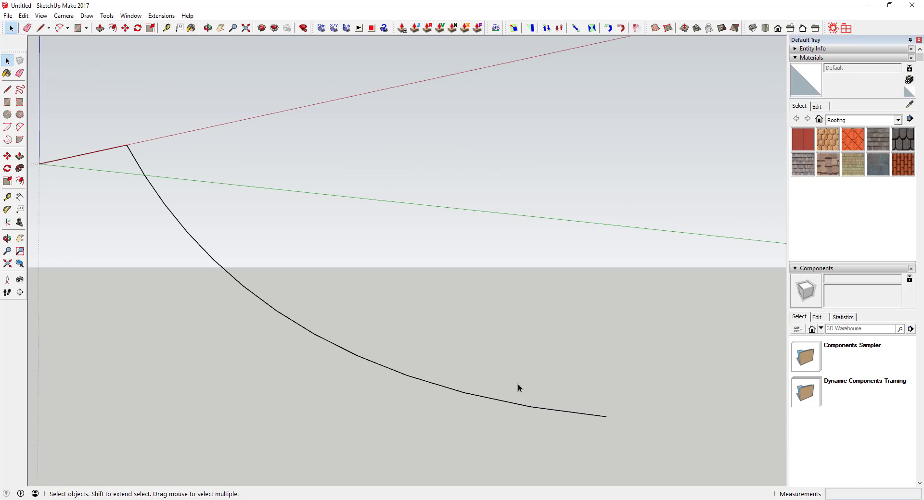
# Draw three connected edges from the origin outlining an upright profile 2" wide and 1/2" high, centred on the path's start
pyautogui.moveTo(518, 388); pyautogui.dragTo(230, 245, button='middle')
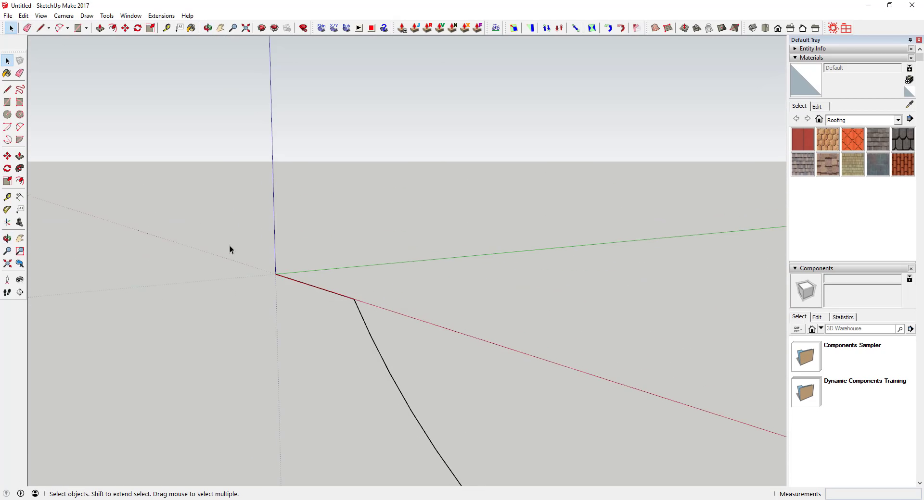
pyautogui.scroll(4, 283, 272)
pyautogui.press('l')
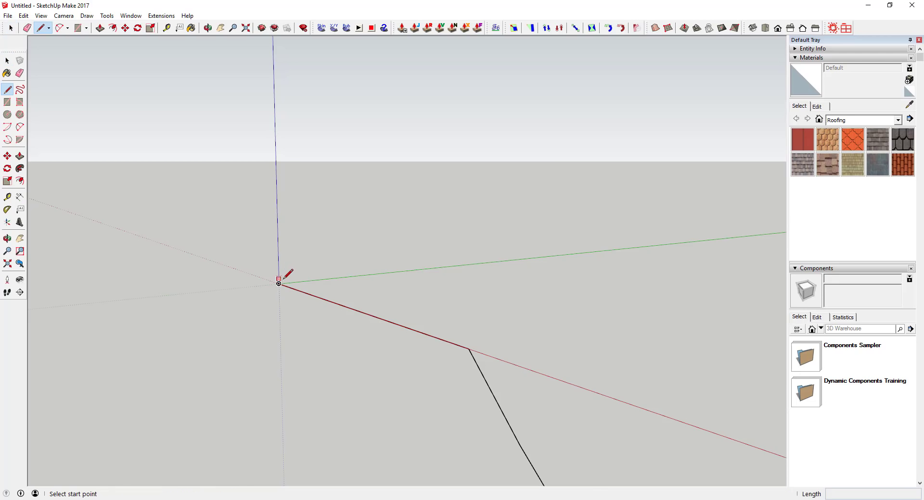
pyautogui.scroll(1, 279, 281)
pyautogui.click(278, 284)
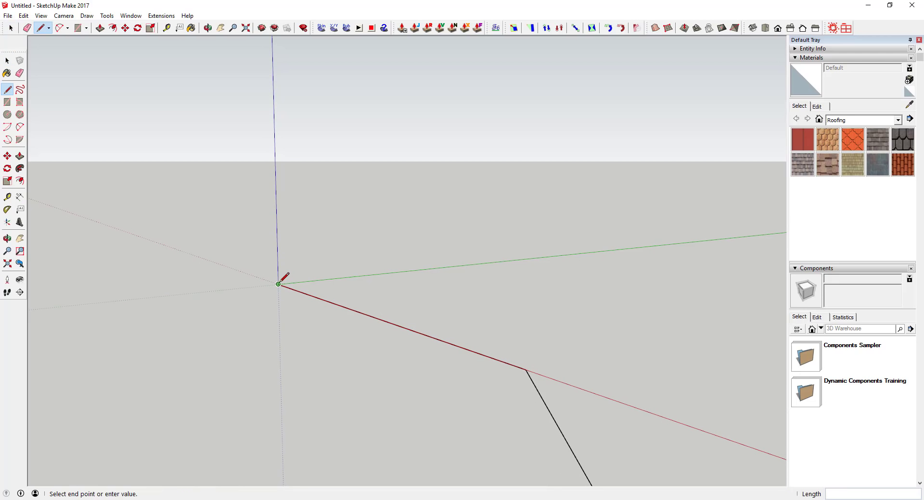
pyautogui.click(305, 268)
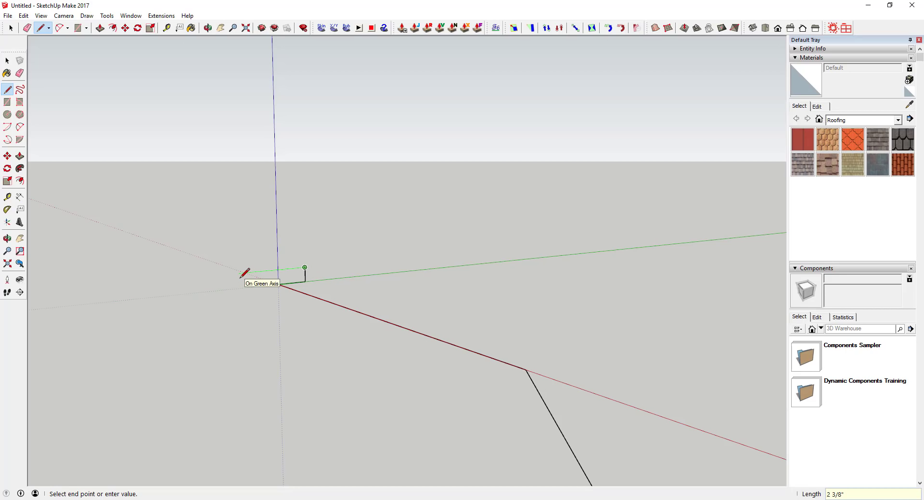
pyautogui.click(249, 272)
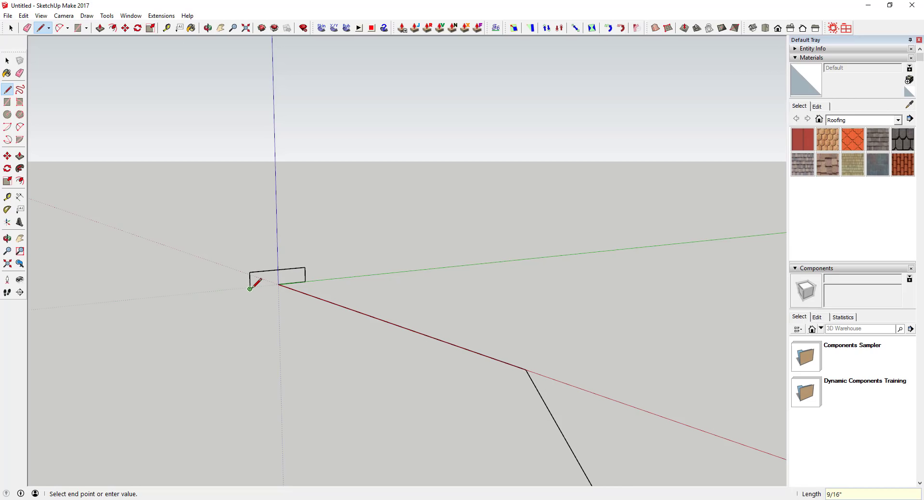
pyautogui.press('Escape')
# Close the profile at the origin as a 1/2" by 2" rectangular face across its opposite corners
pyautogui.press('r')
pyautogui.click(250, 272)
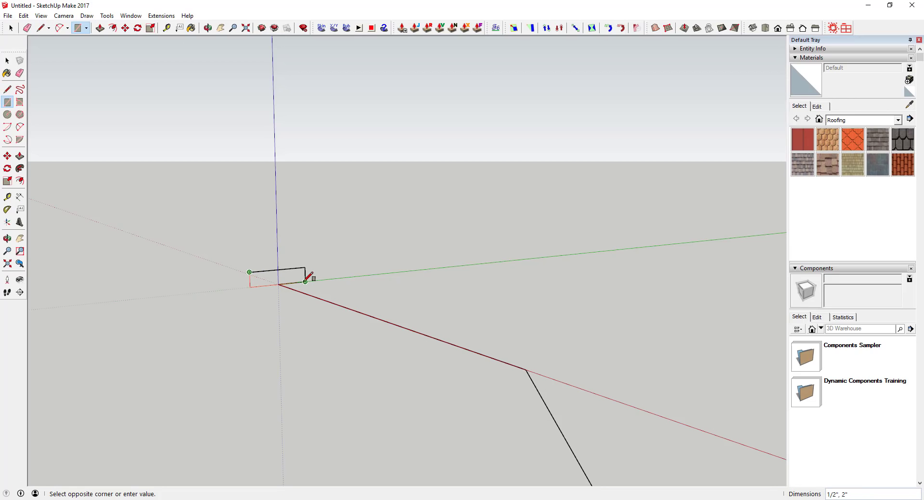
pyautogui.click(305, 281)
pyautogui.press('space')
# Sweep the rectangular profile along the path of the straight line and the arc with Follow Me
pyautogui.scroll(2, 276, 278)
pyautogui.scroll(-4, 276, 277)
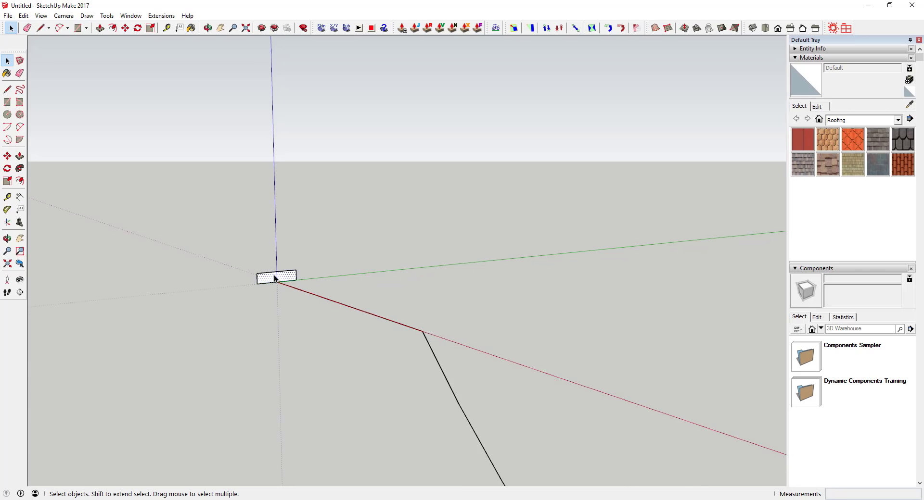
pyautogui.scroll(-2, 275, 278)
pyautogui.moveTo(275, 278); pyautogui.dragTo(284, 283, button='middle')
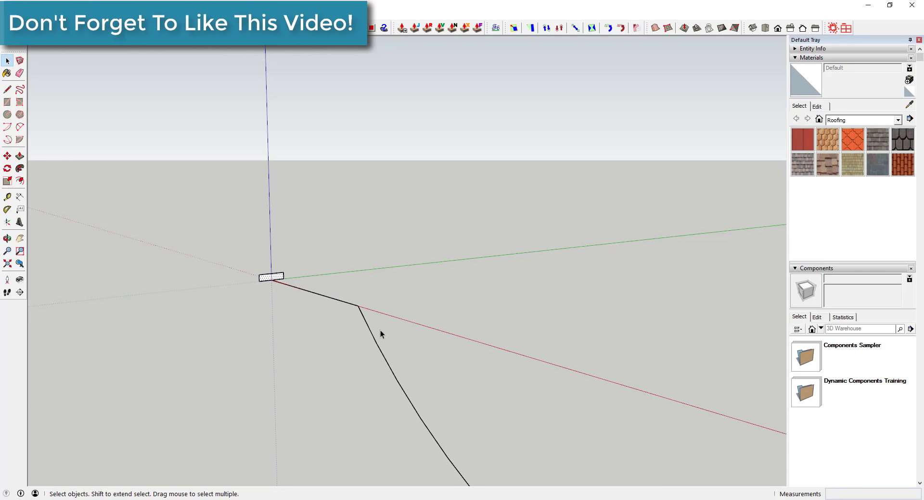
pyautogui.moveTo(373, 313)
pyautogui.mouseDown(button='middle')
pyautogui.moveTo(355, 290)
pyautogui.moveTo(376, 314)
pyautogui.mouseUp(button='middle')
pyautogui.moveTo(376, 313); pyautogui.dragTo(335, 291)
pyautogui.scroll(-1, 344, 270)
pyautogui.scroll(-3, 449, 429)
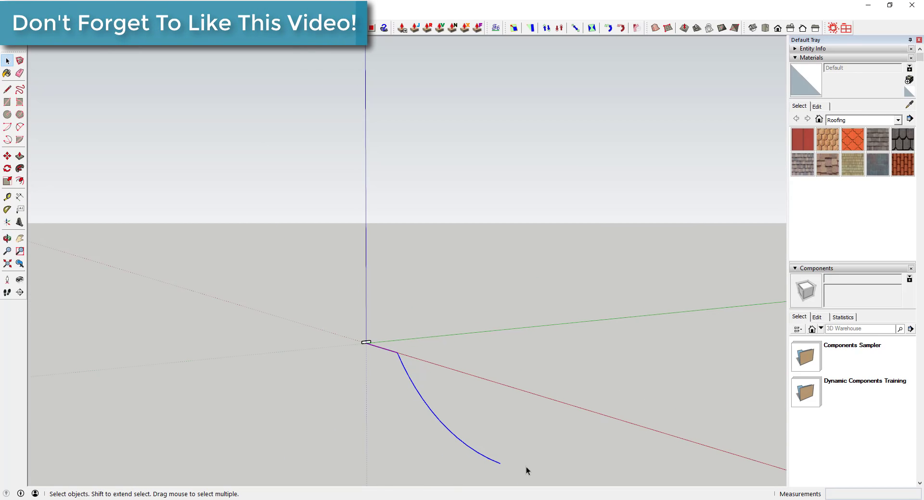
pyautogui.moveTo(526, 467); pyautogui.dragTo(404, 368, button='middle')
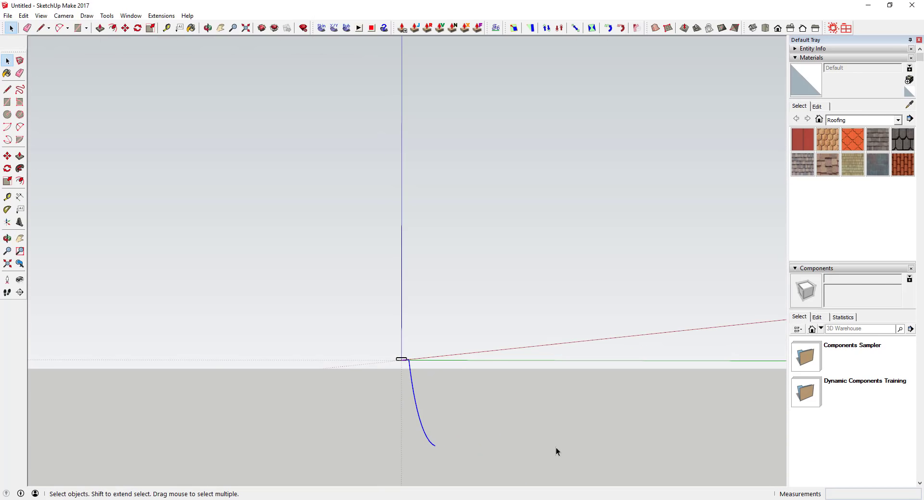
pyautogui.moveTo(447, 388); pyautogui.dragTo(422, 369, button='middle')
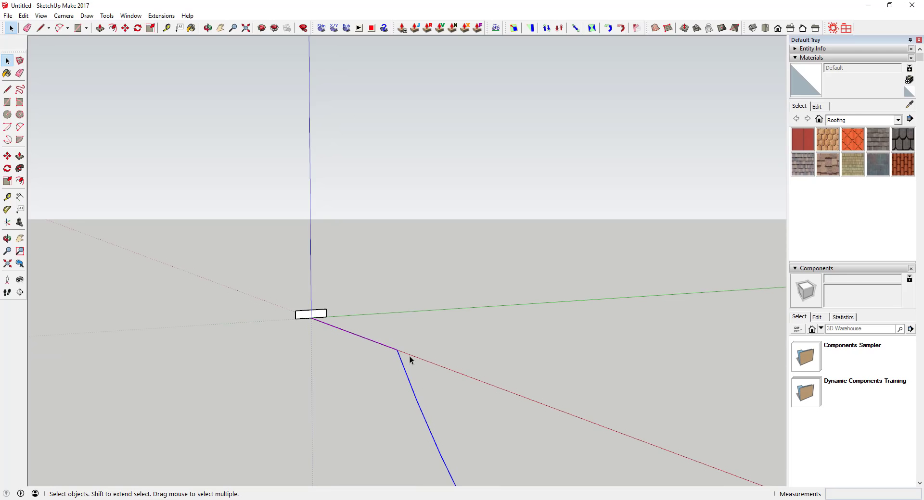
pyautogui.moveTo(408, 357); pyautogui.dragTo(451, 359, button='middle')
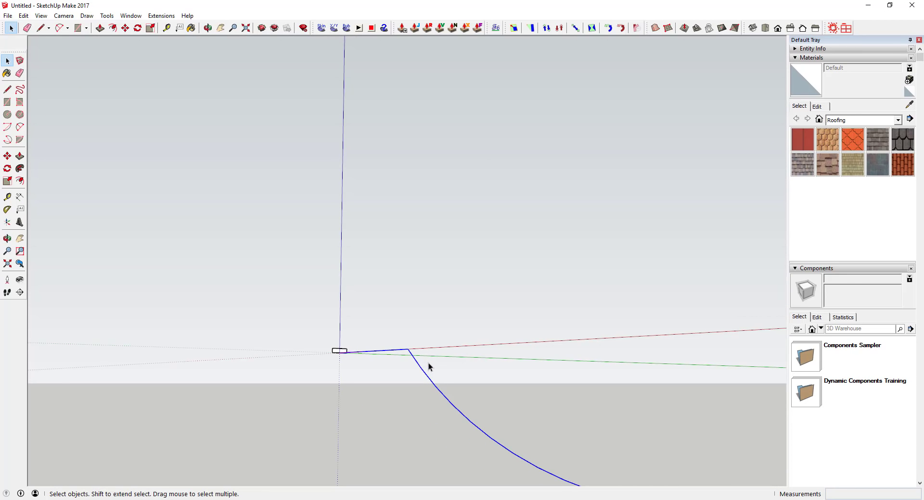
pyautogui.moveTo(413, 359); pyautogui.dragTo(337, 337, button='middle')
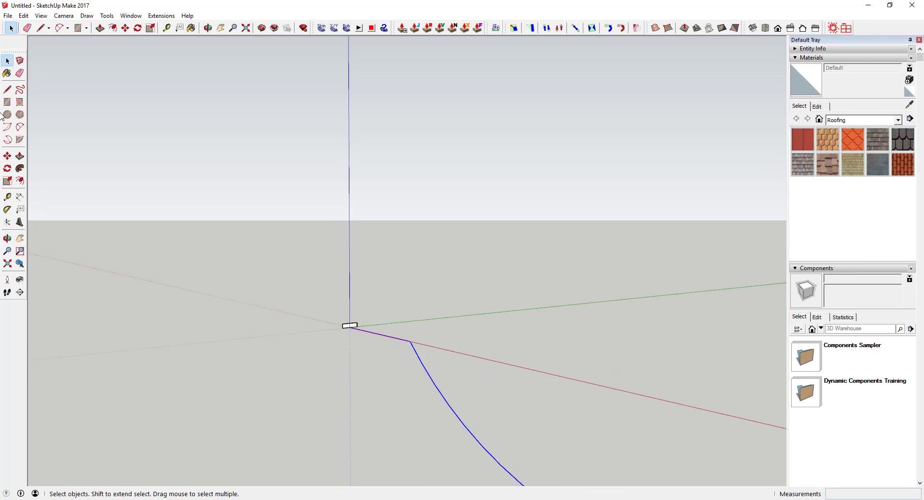
pyautogui.click(20, 169)
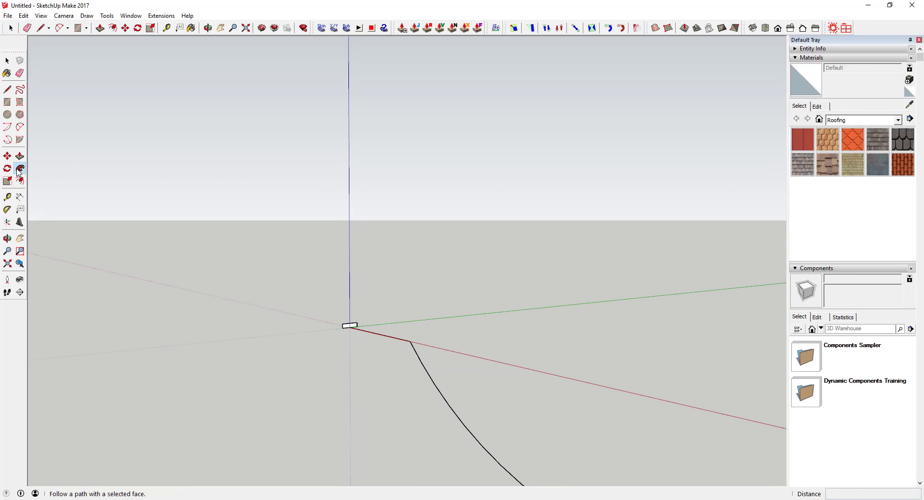
pyautogui.click(348, 327)
pyautogui.moveTo(392, 341); pyautogui.dragTo(343, 329, button='middle')
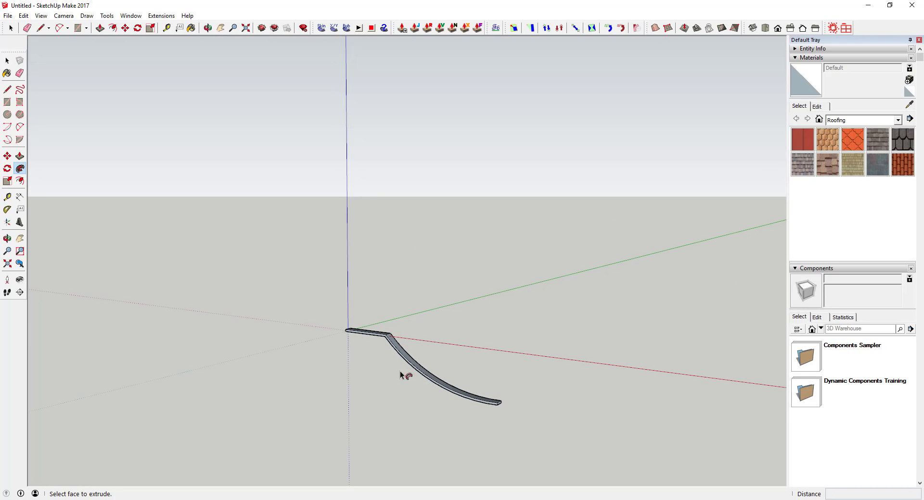
# Reverse all faces of the swept piece and clear the selection
pyautogui.press('space')
pyautogui.moveTo(317, 300); pyautogui.dragTo(557, 459)
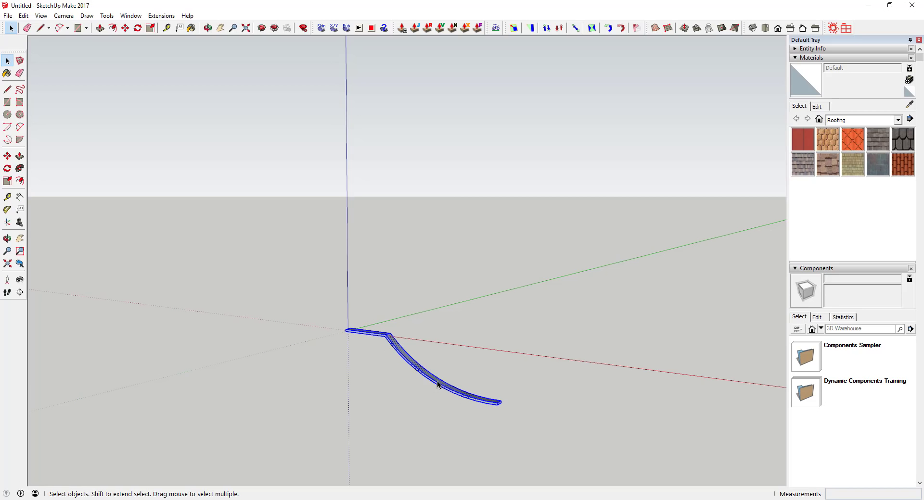
pyautogui.rightClick(438, 384)
pyautogui.click(493, 205)
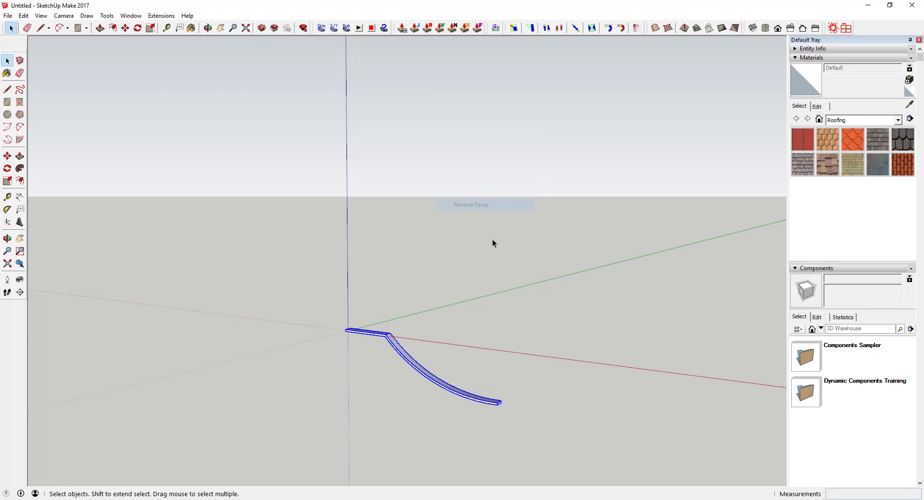
pyautogui.moveTo(493, 243)
pyautogui.mouseDown(button='middle')
pyautogui.moveTo(466, 319)
pyautogui.moveTo(315, 291)
pyautogui.moveTo(404, 371)
pyautogui.moveTo(767, 244)
pyautogui.moveTo(313, 357)
pyautogui.mouseUp(button='middle')
pyautogui.click(313, 358)
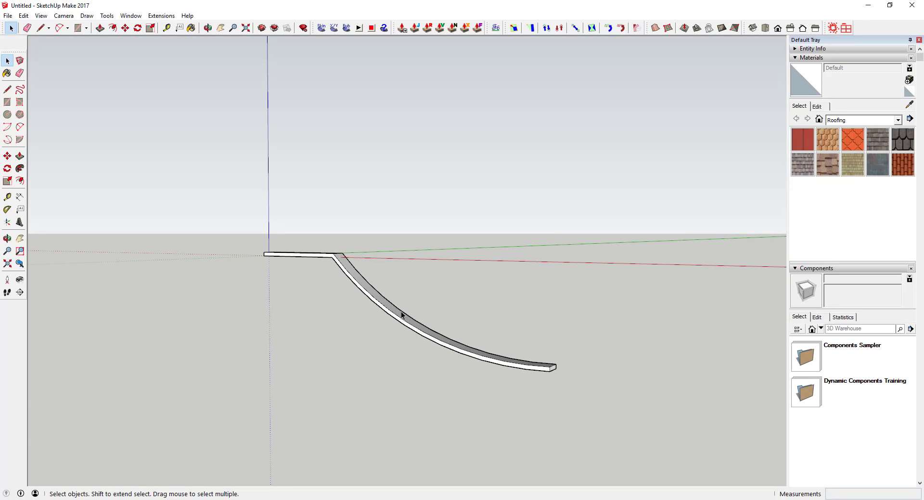
pyautogui.moveTo(437, 309); pyautogui.dragTo(613, 178, button='middle')
pyautogui.moveTo(429, 315); pyautogui.dragTo(455, 382, button='middle')
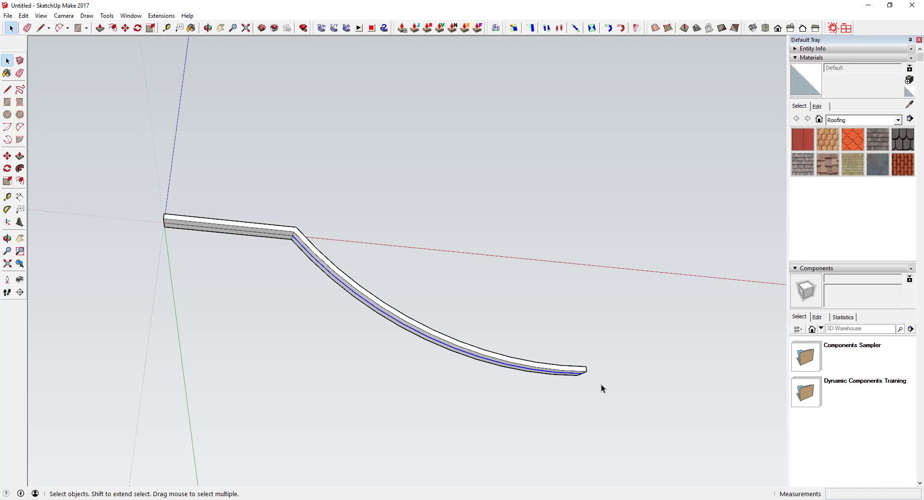
pyautogui.click(162, 16)
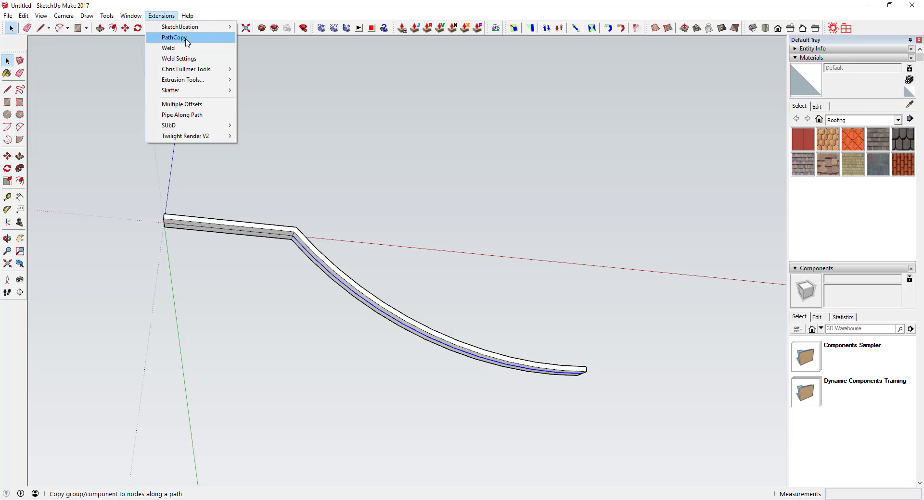
pyautogui.click(233, 253)
# Draw a vertical line 2'6" straight down from the underside centreline of the piece's straight section
pyautogui.scroll(2, 241, 255)
pyautogui.scroll(1, 218, 246)
pyautogui.scroll(1, 182, 216)
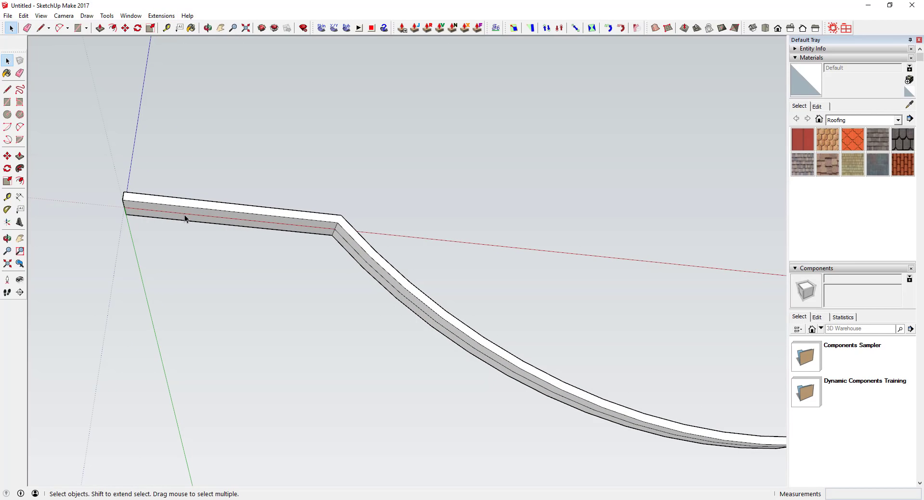
pyautogui.press('l')
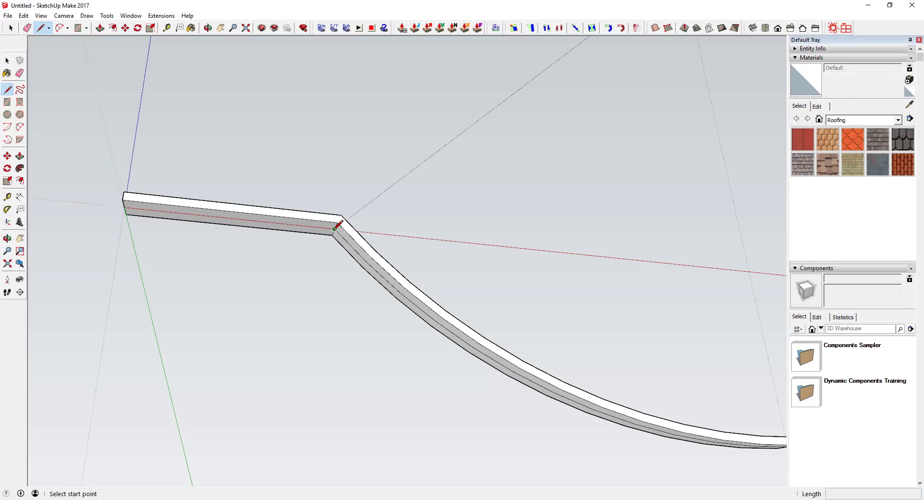
pyautogui.scroll(-2, 323, 224)
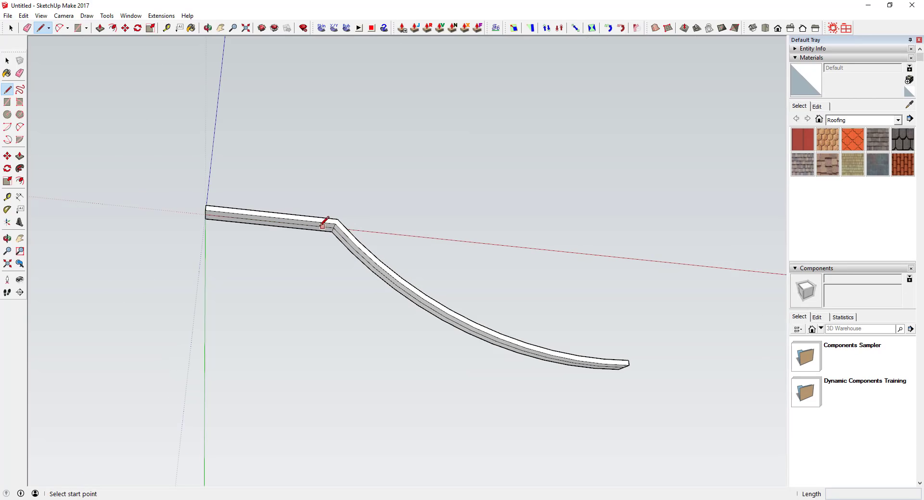
pyautogui.click(247, 219)
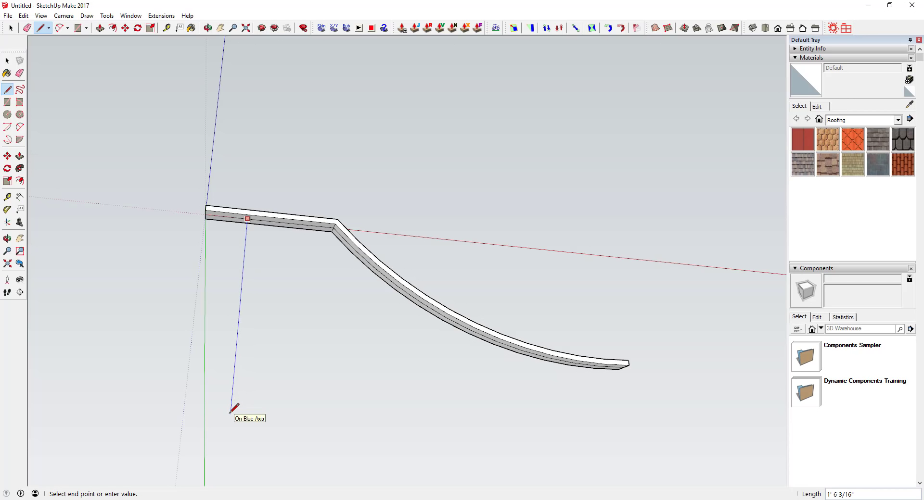
pyautogui.moveTo(233, 398)
pyautogui.mouseDown(button='middle')
pyautogui.moveTo(268, 339)
pyautogui.moveTo(240, 382)
pyautogui.mouseUp(button='middle')
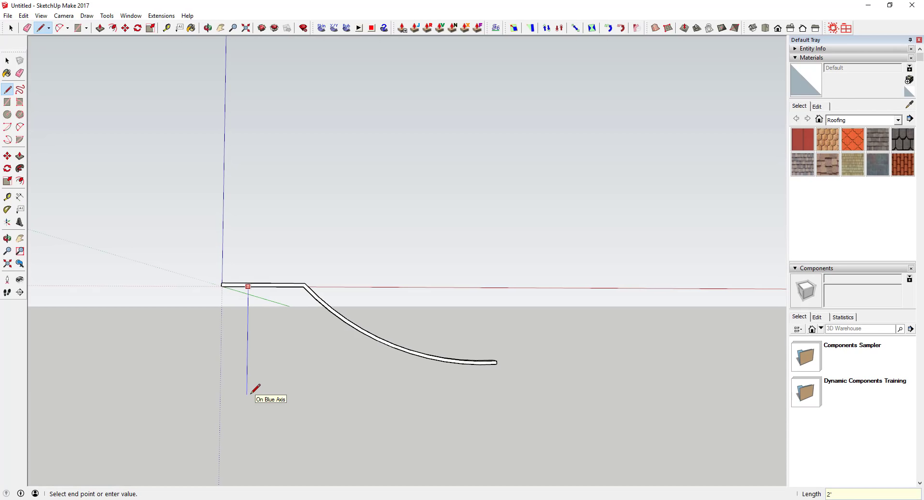
pyautogui.click(247, 422)
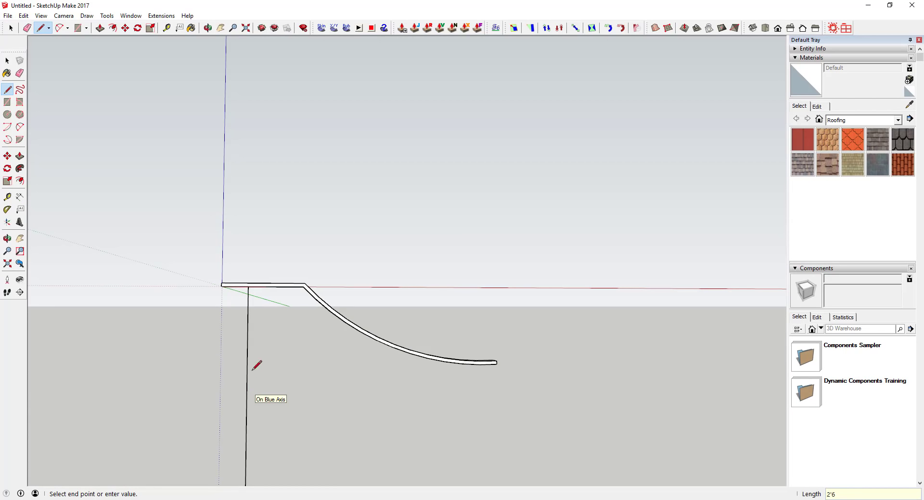
pyautogui.moveTo(255, 367); pyautogui.dragTo(247, 337, button='middle')
pyautogui.scroll(5, 289, 350)
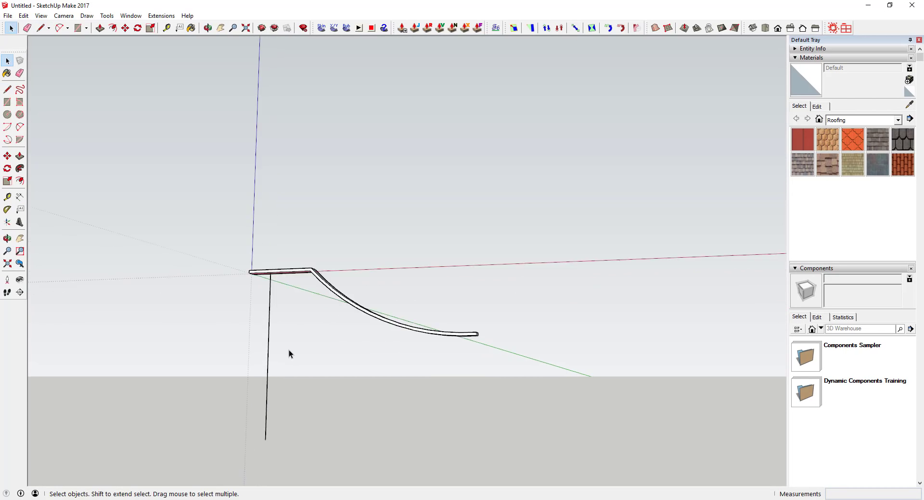
pyautogui.click(265, 340)
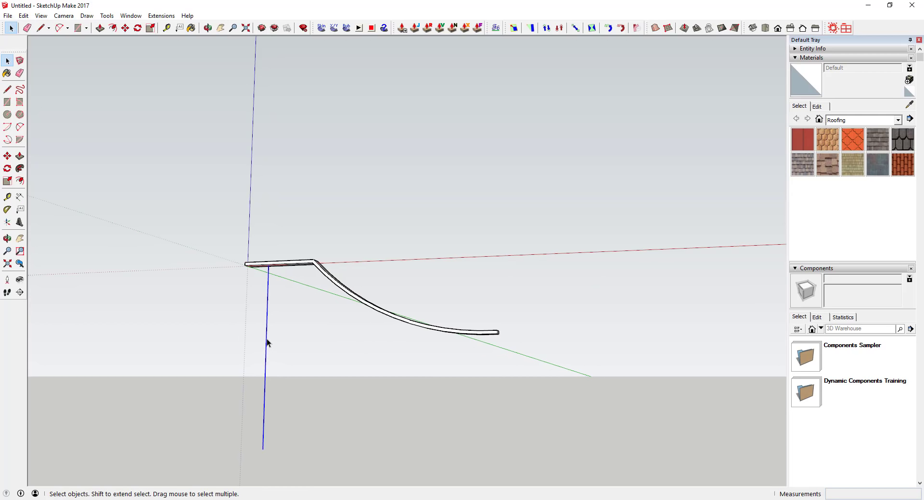
pyautogui.rightClick(266, 339)
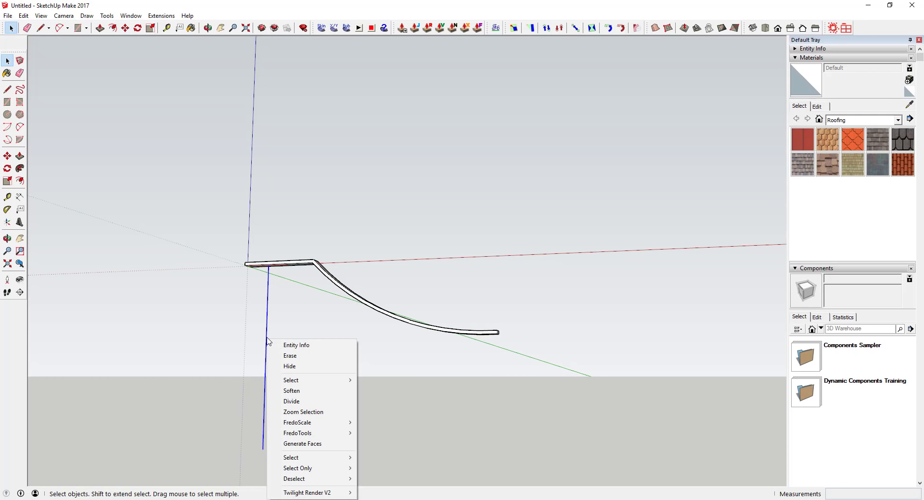
pyautogui.click(267, 339)
# Draw a short horizontal edge about 1" long from the lower end of the vertical line
pyautogui.press('l')
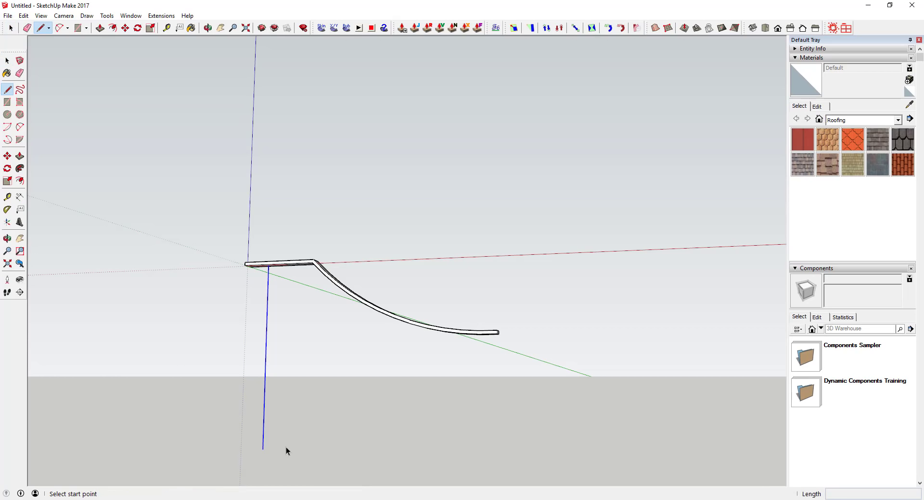
pyautogui.scroll(1, 265, 445)
pyautogui.click(263, 449)
pyautogui.click(267, 450)
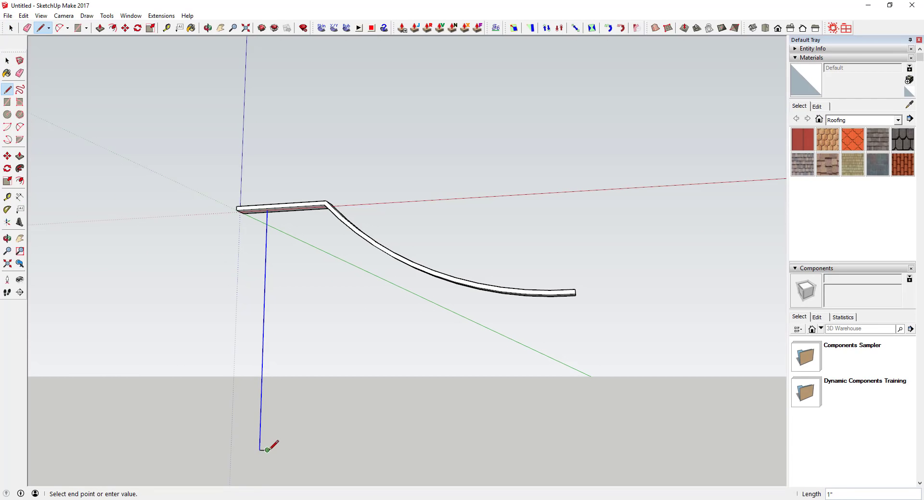
pyautogui.press('space')
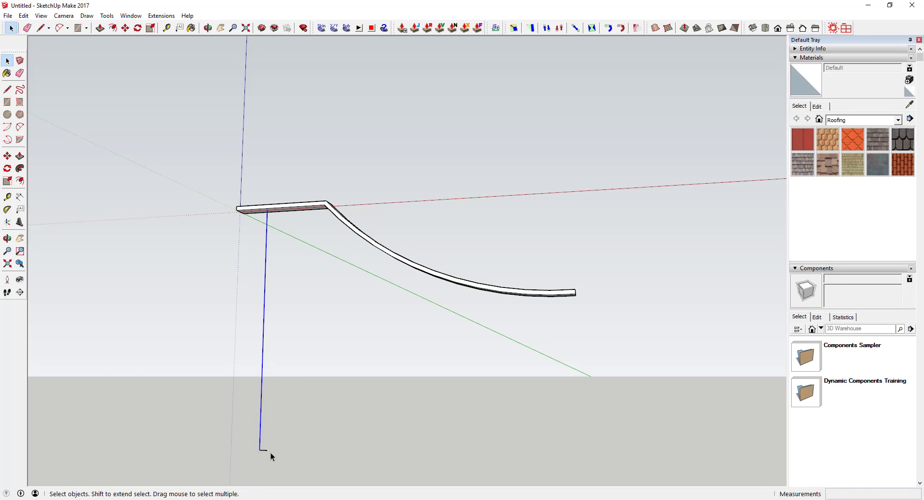
# Make the vertical line and its short foot edge a component named Picket
pyautogui.rightClick(261, 404)
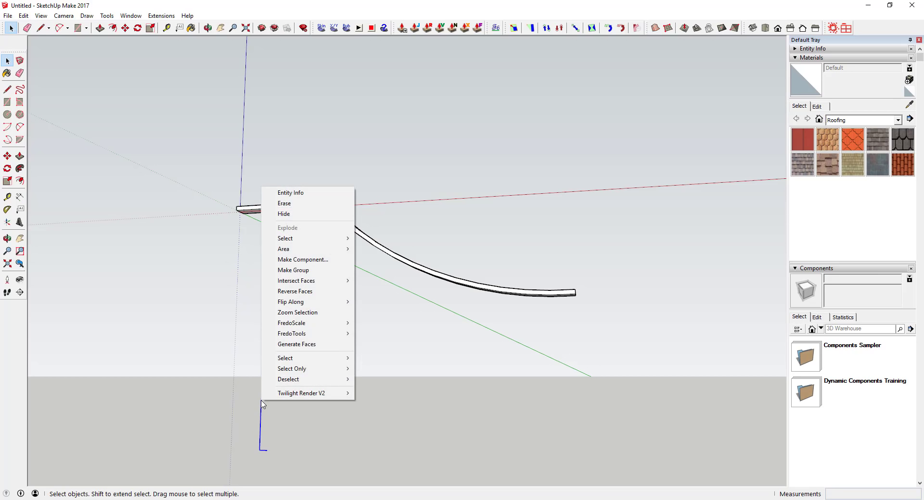
pyautogui.click(312, 260)
pyautogui.write('Picket')
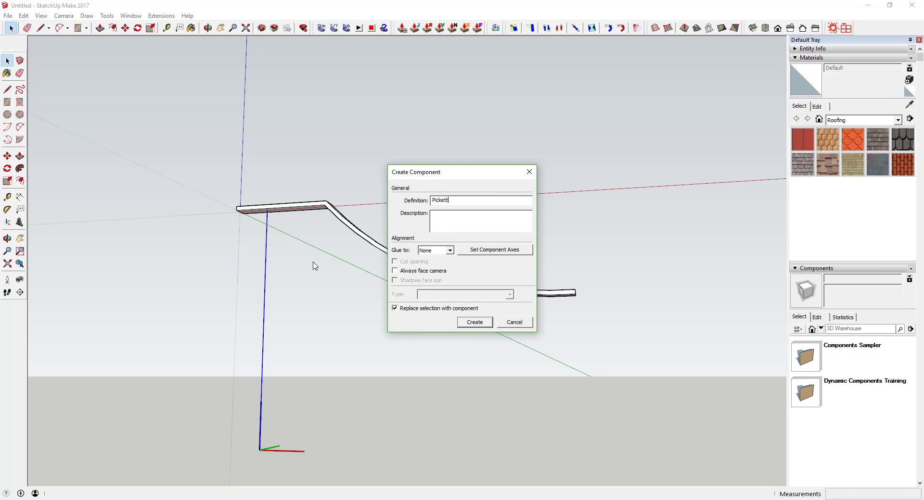
pyautogui.press('Return')
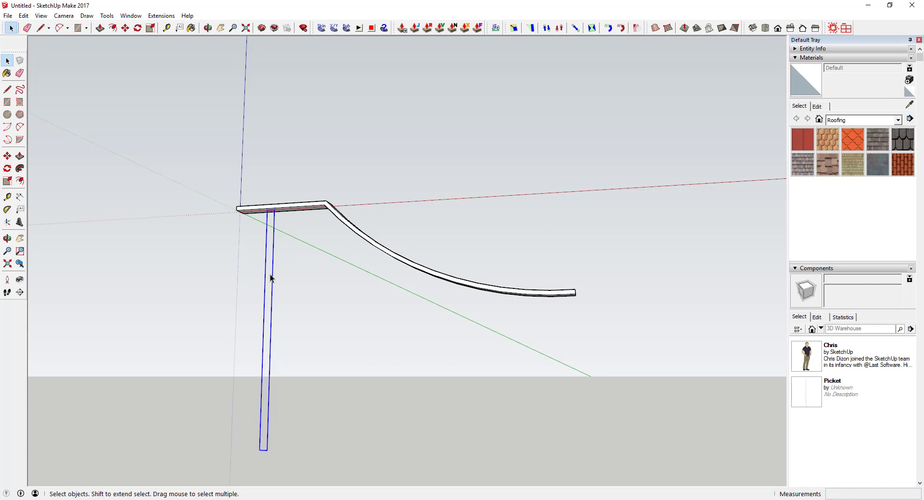
# Copy the Picket component along the centre arc on the underside of the railing's curved section with the path copy tool
pyautogui.moveTo(309, 267); pyautogui.dragTo(498, 234, button='middle')
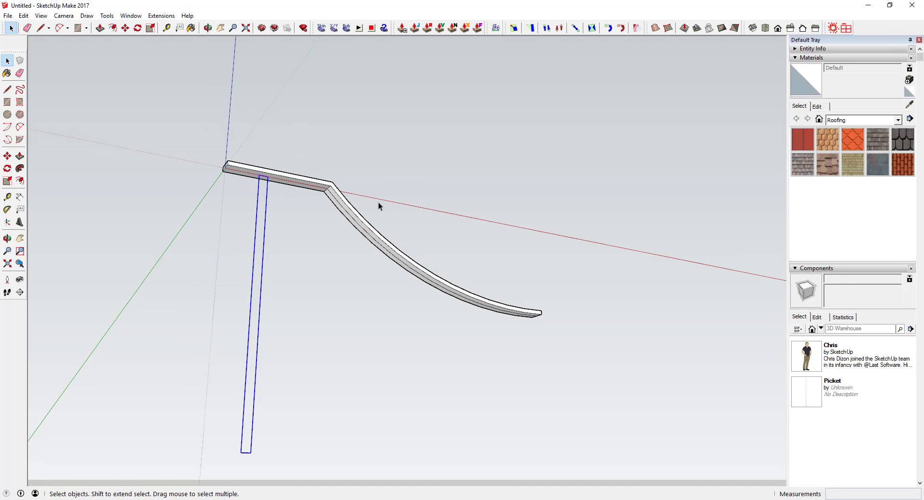
pyautogui.scroll(2, 313, 209)
pyautogui.scroll(1, 314, 209)
pyautogui.middleClick(305, 211)
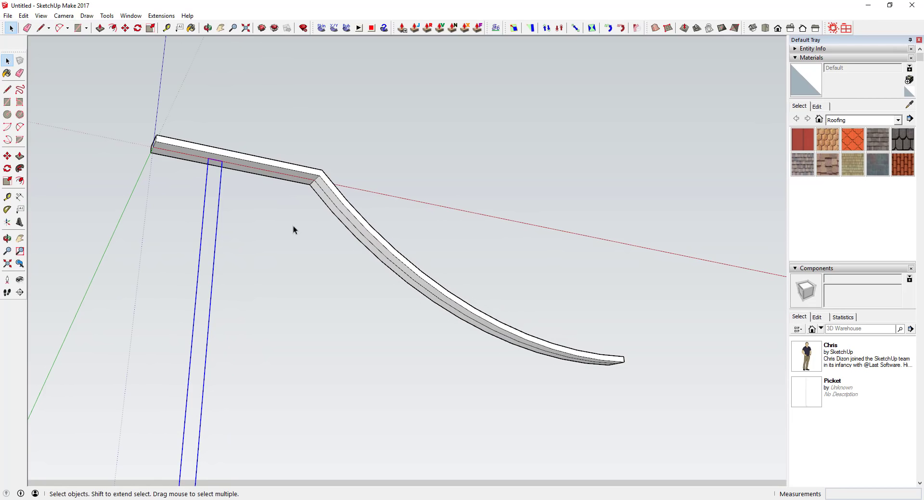
pyautogui.scroll(-1, 317, 211)
pyautogui.moveTo(316, 212); pyautogui.dragTo(250, 224, button='middle')
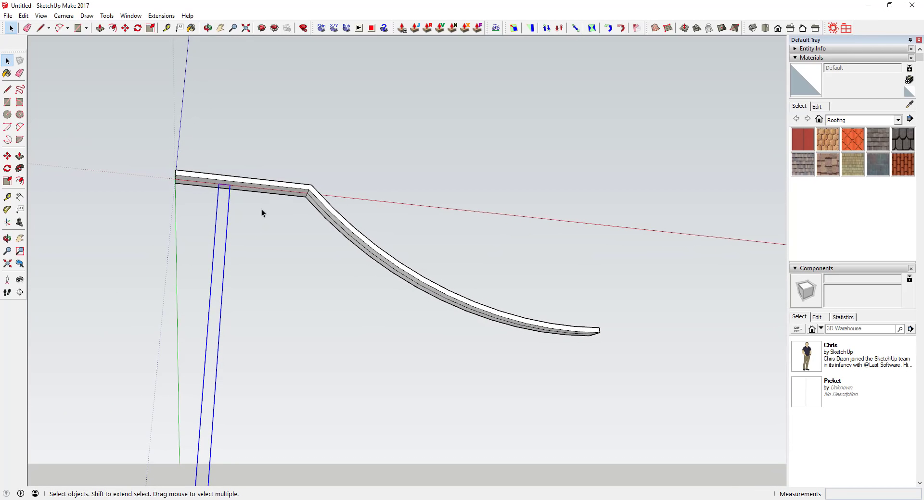
pyautogui.click(338, 227)
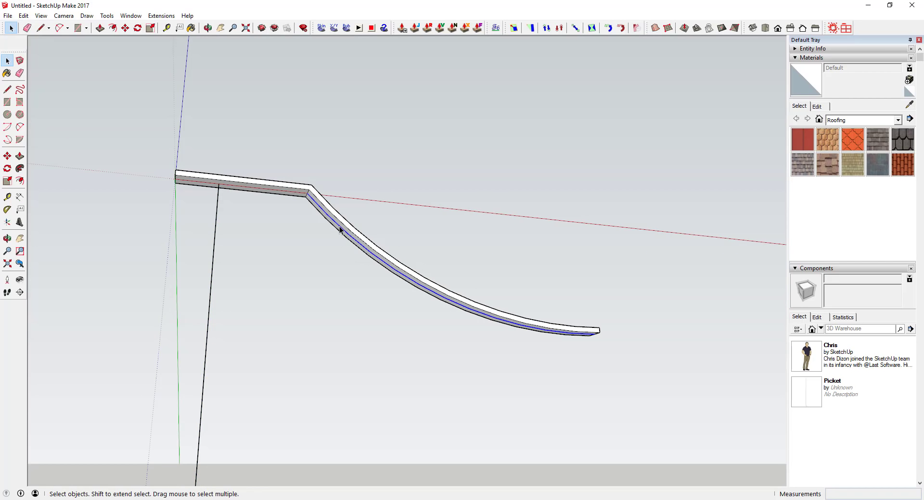
pyautogui.moveTo(331, 231); pyautogui.dragTo(308, 226, button='middle')
pyautogui.click(161, 16)
pyautogui.click(179, 37)
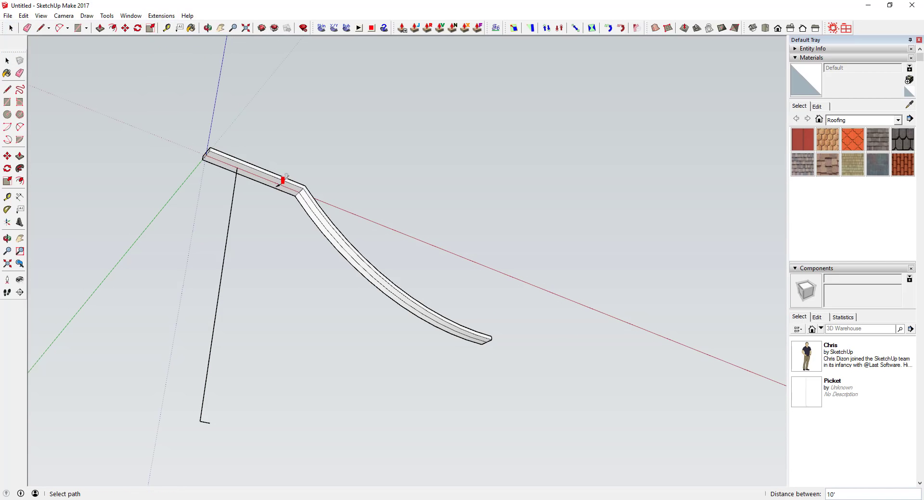
pyautogui.click(313, 196)
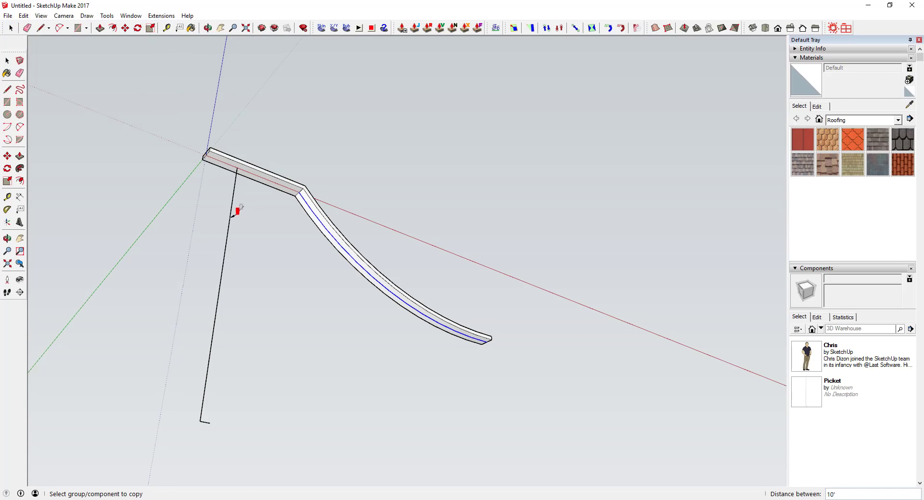
pyautogui.click(236, 211)
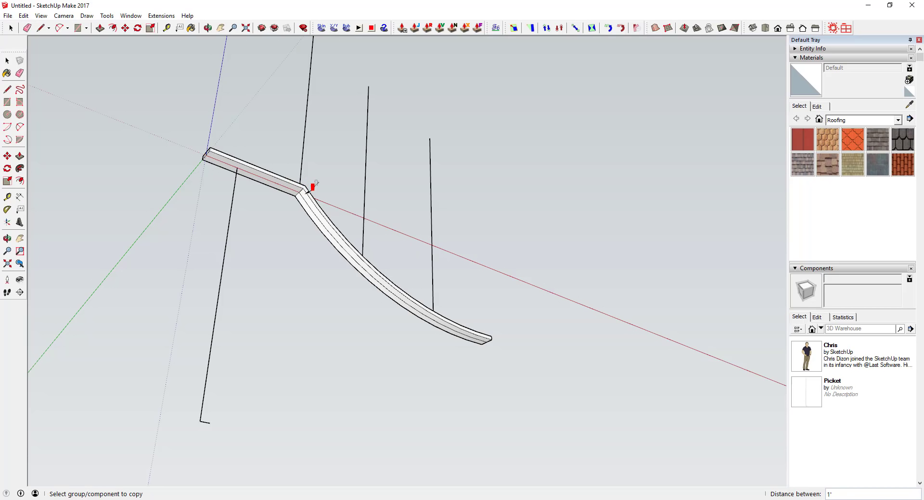
# Try picket spacings of 6, 8, 10 and 11 along the arc, and settle on a distance of 10.5 between copies
pyautogui.click(315, 185)
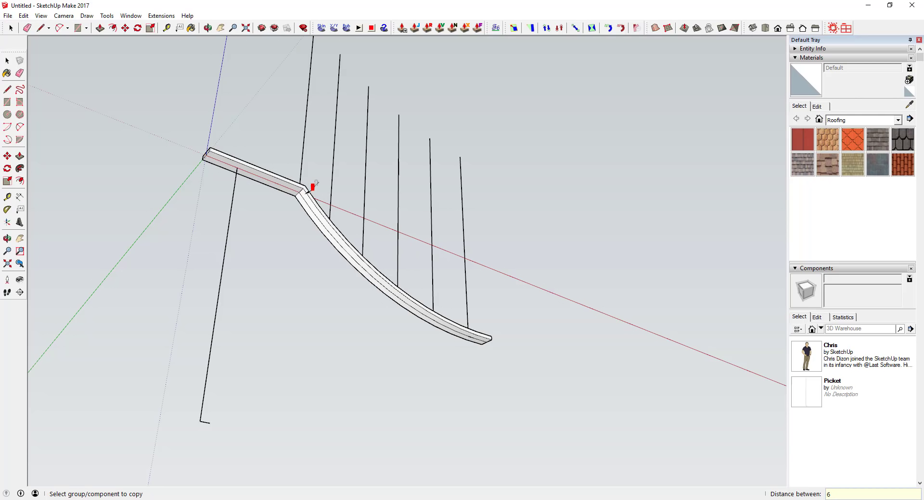
pyautogui.write('8')
pyautogui.press('Return')
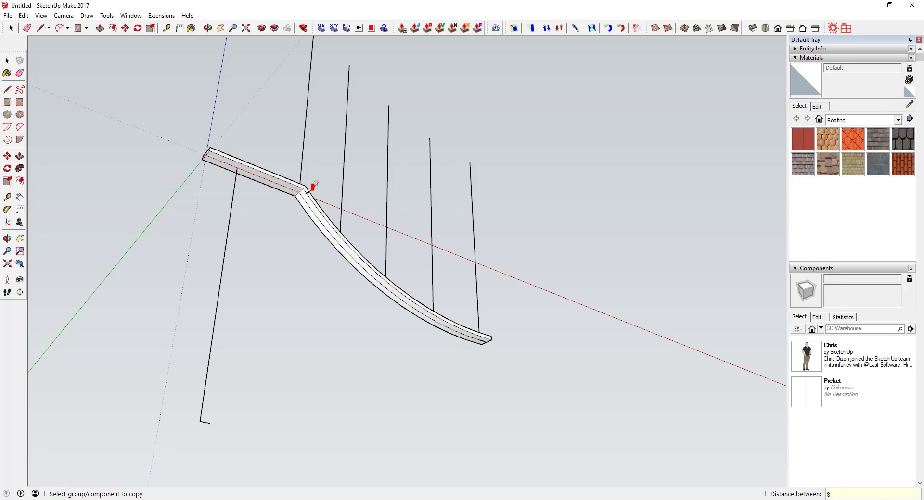
pyautogui.write('10')
pyautogui.press('Return')
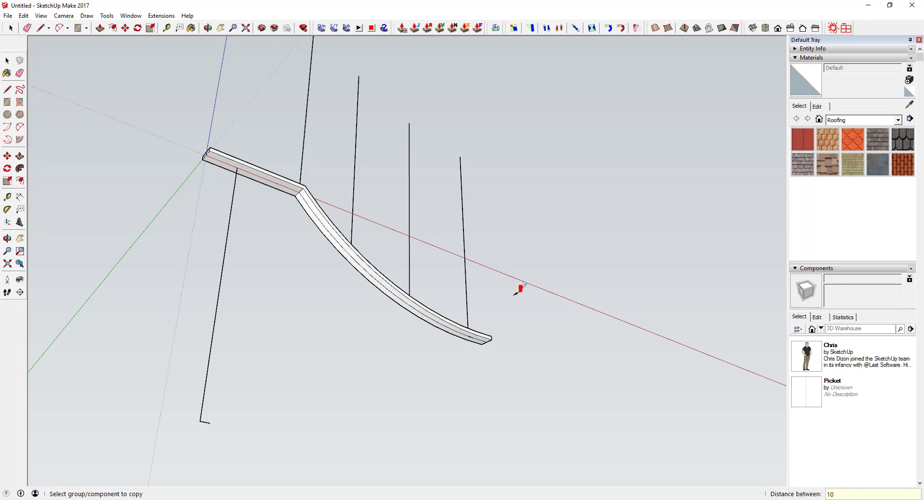
pyautogui.write('11')
pyautogui.press('Return')
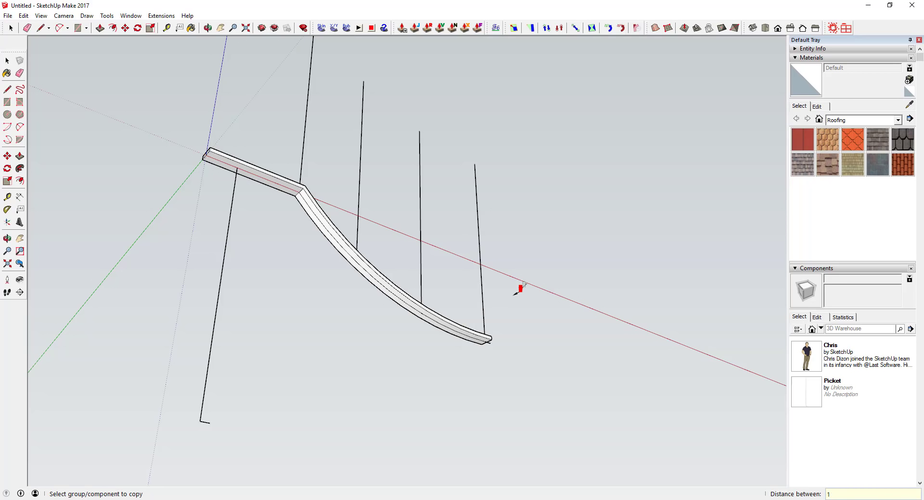
pyautogui.write('10.5')
pyautogui.press('Return')
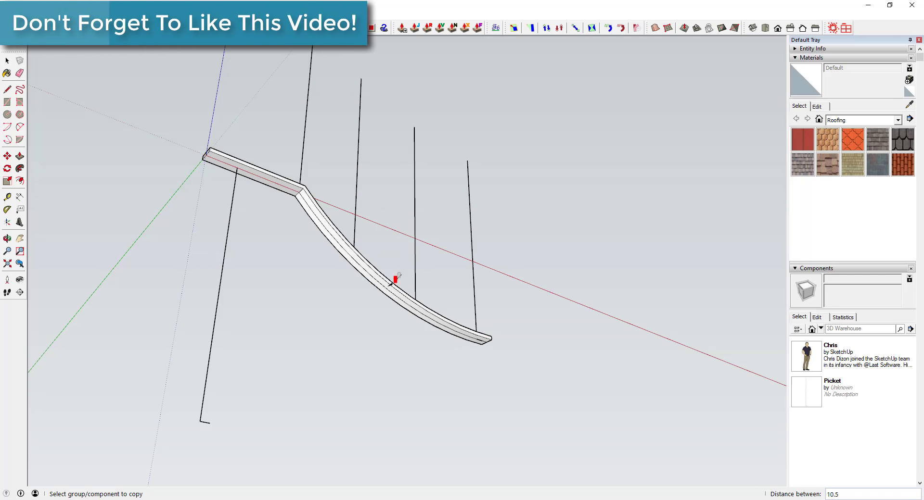
# Move the four picket copies straight down 2'6" so their upper ends meet the railing's underside, and clear the selection
pyautogui.press('space')
pyautogui.moveTo(430, 348); pyautogui.dragTo(310, 322, button='middle')
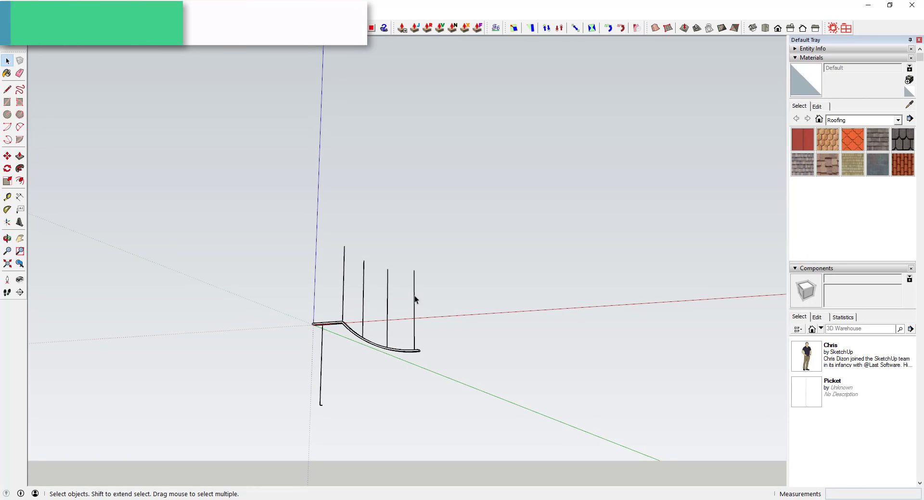
pyautogui.moveTo(425, 299); pyautogui.dragTo(321, 265)
pyautogui.press('m')
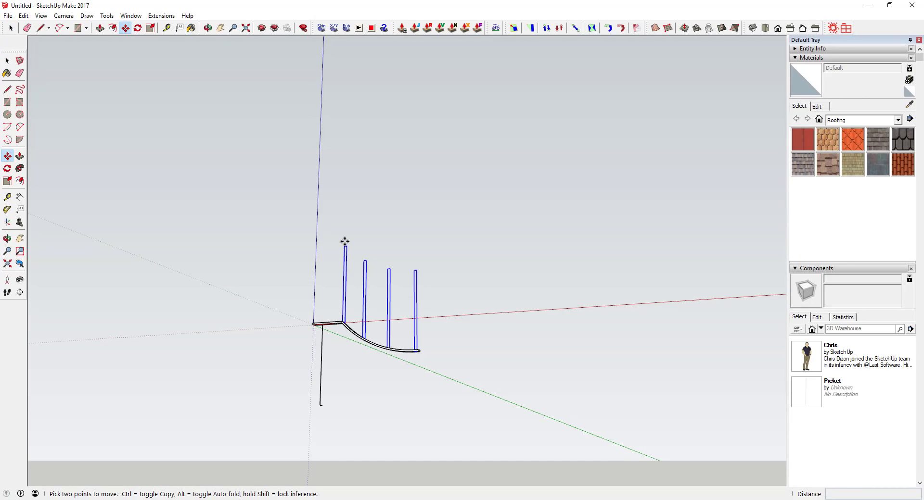
pyautogui.click(344, 248)
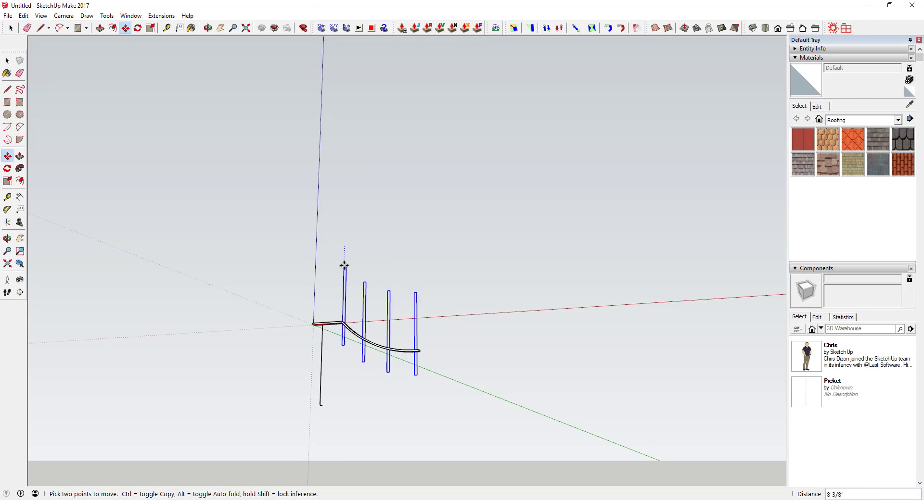
pyautogui.scroll(5, 342, 288)
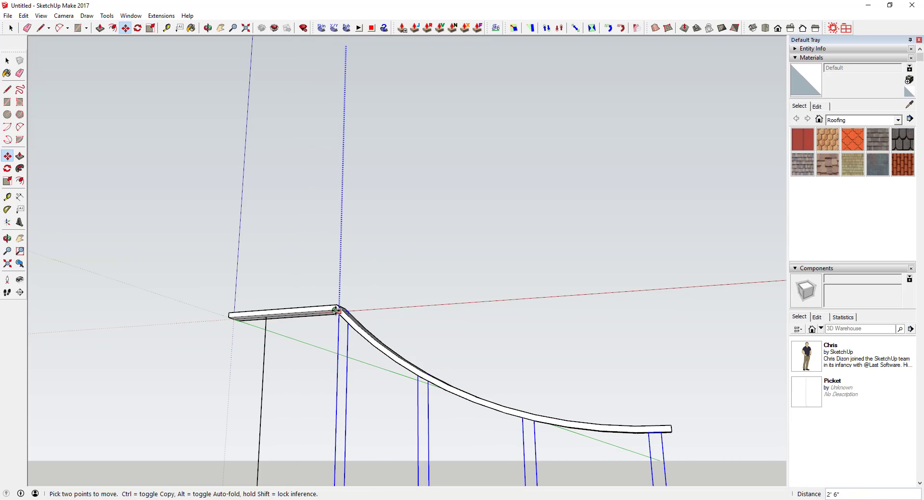
pyautogui.click(338, 312)
pyautogui.press('space')
pyautogui.click(500, 310)
# Place a copy of the picket at the arc's far end about 1'8" away from the railing and open that copy for editing
pyautogui.moveTo(500, 310); pyautogui.dragTo(377, 249, button='middle')
pyautogui.scroll(-2, 376, 250)
pyautogui.scroll(1, 454, 388)
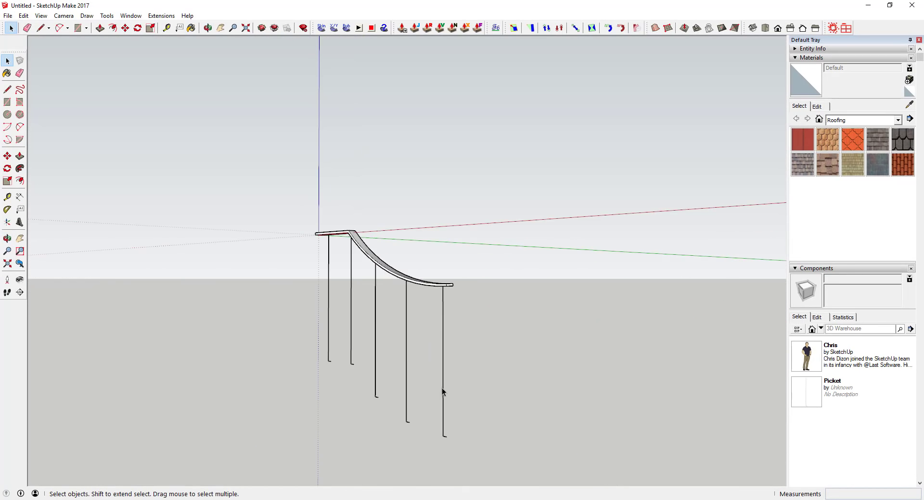
pyautogui.click(442, 390)
pyautogui.press('m')
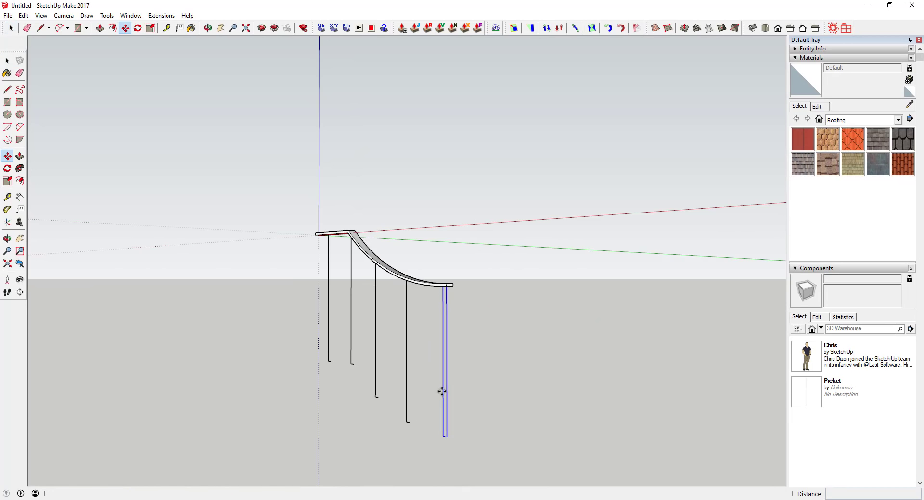
pyautogui.press('ctrl')
pyautogui.click(442, 436)
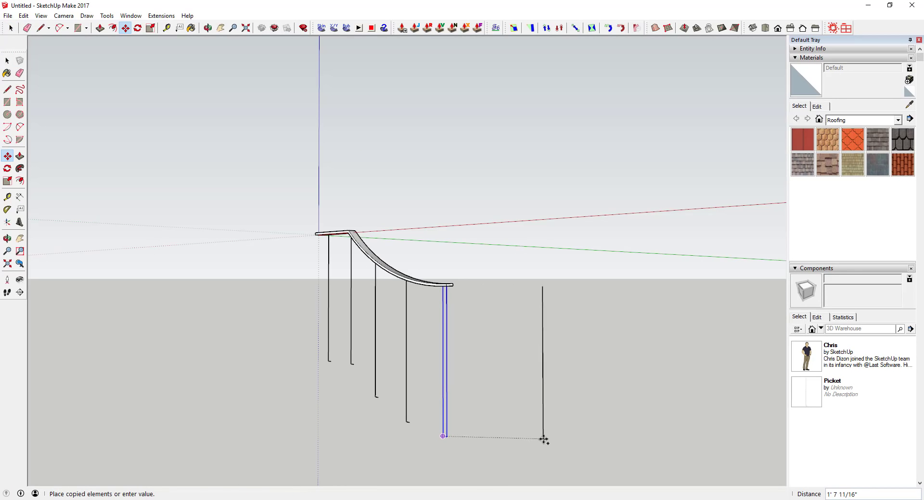
pyautogui.click(534, 453)
pyautogui.press('space')
pyautogui.scroll(2, 541, 449)
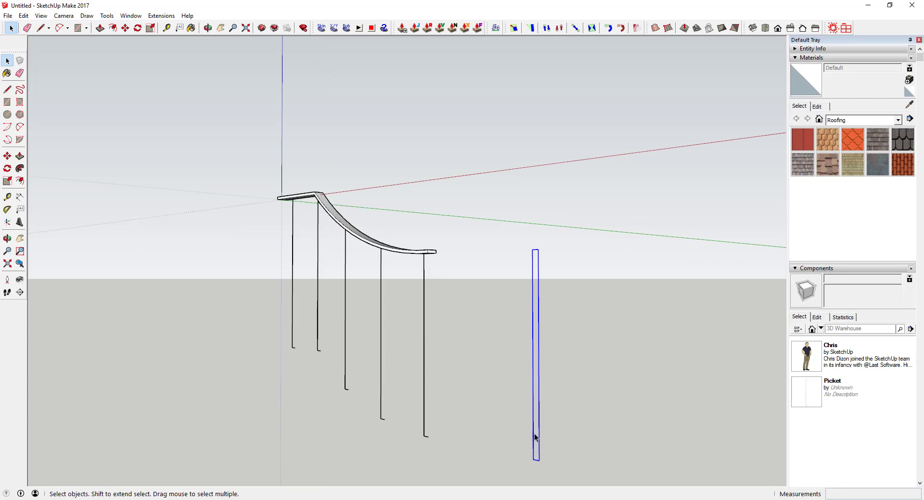
pyautogui.doubleClick(532, 431)
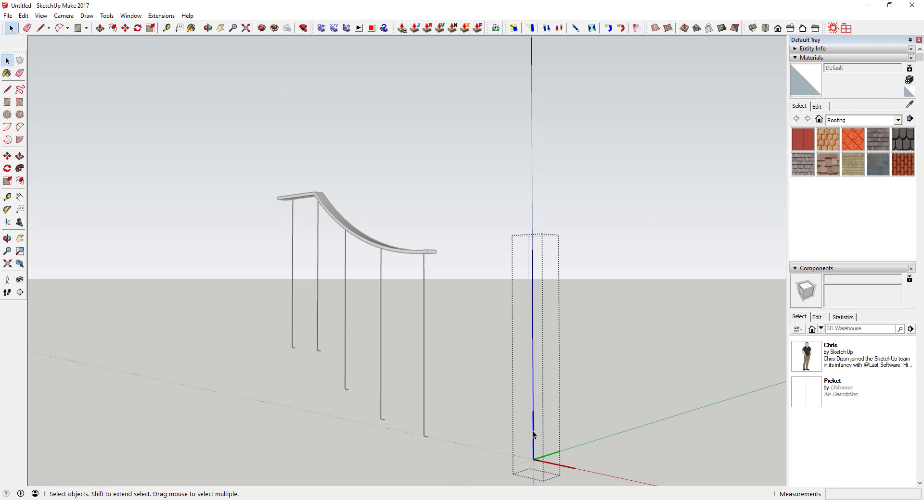
# Try a flat 1" by 2'6" vertical rectangle inside the picket component, from the foot edge's end to the upper end
pyautogui.press('r')
pyautogui.click(538, 461)
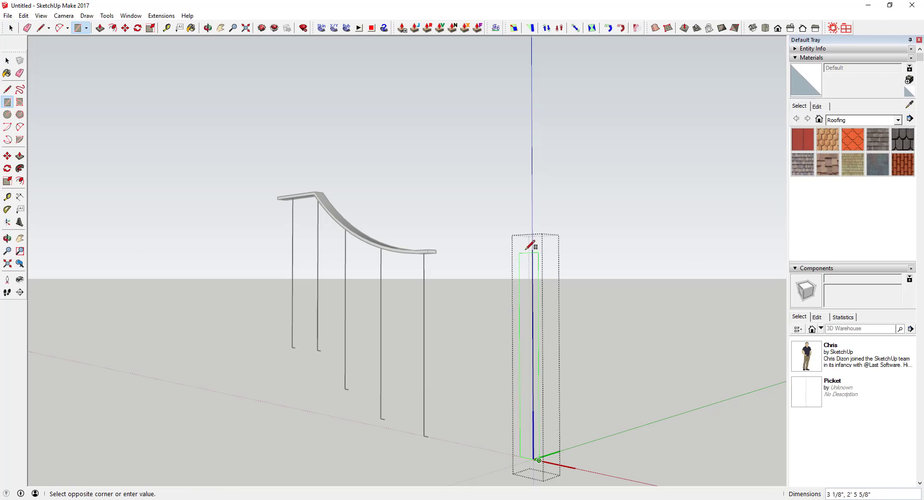
pyautogui.click(538, 249)
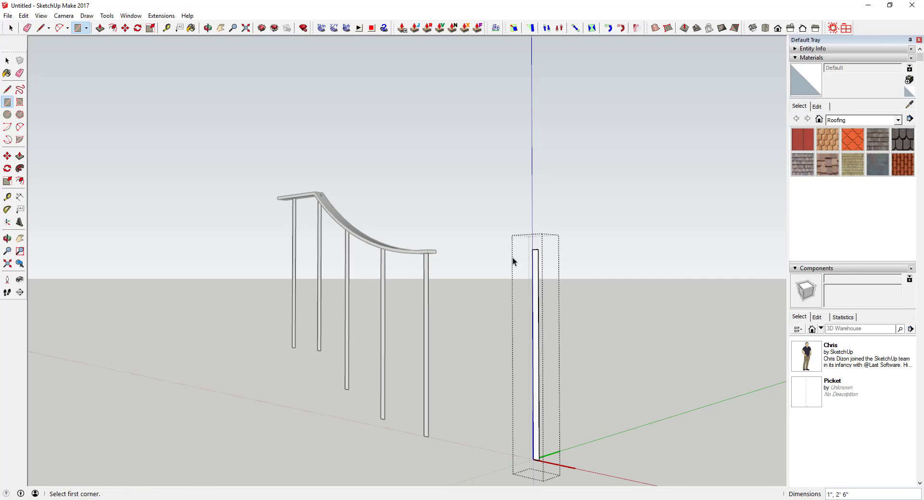
pyautogui.press('space')
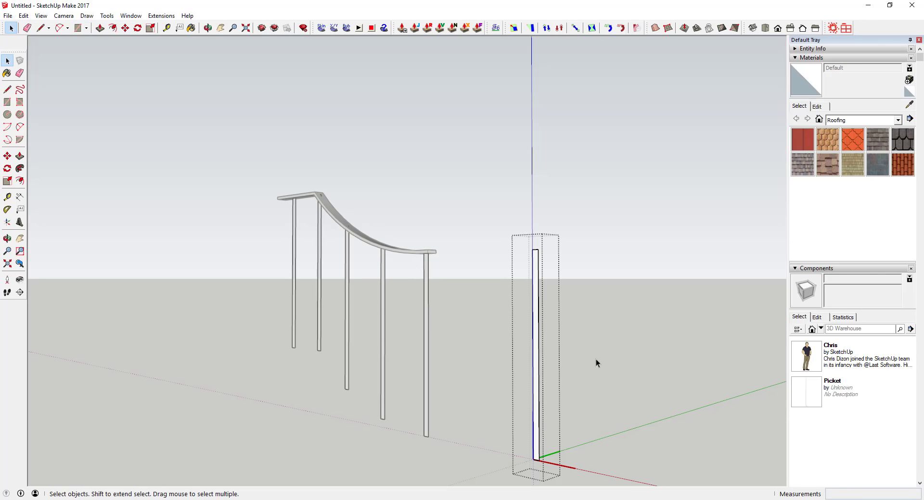
# Draw a 1" square face centred on the lower end of the vertical line inside the Picket component
pyautogui.moveTo(598, 362); pyautogui.dragTo(497, 183, button='middle')
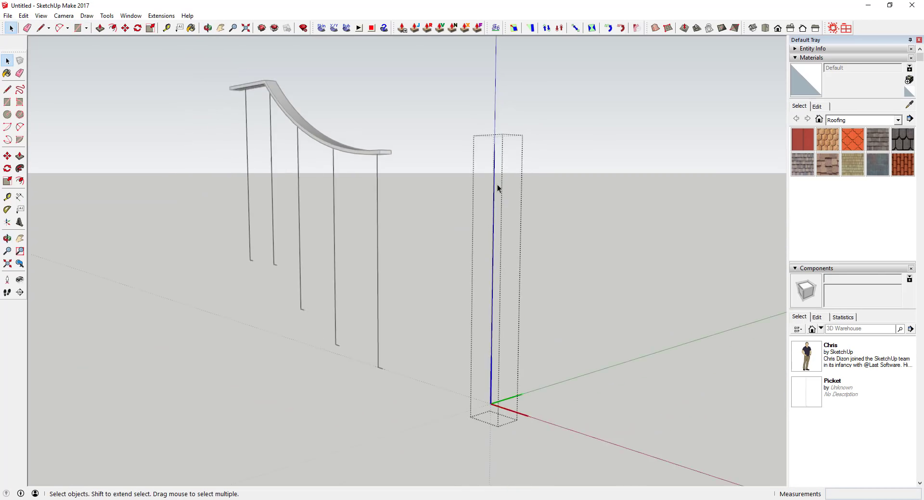
pyautogui.scroll(-3, 504, 270)
pyautogui.scroll(5, 500, 292)
pyautogui.moveTo(501, 292); pyautogui.dragTo(432, 423, button='middle')
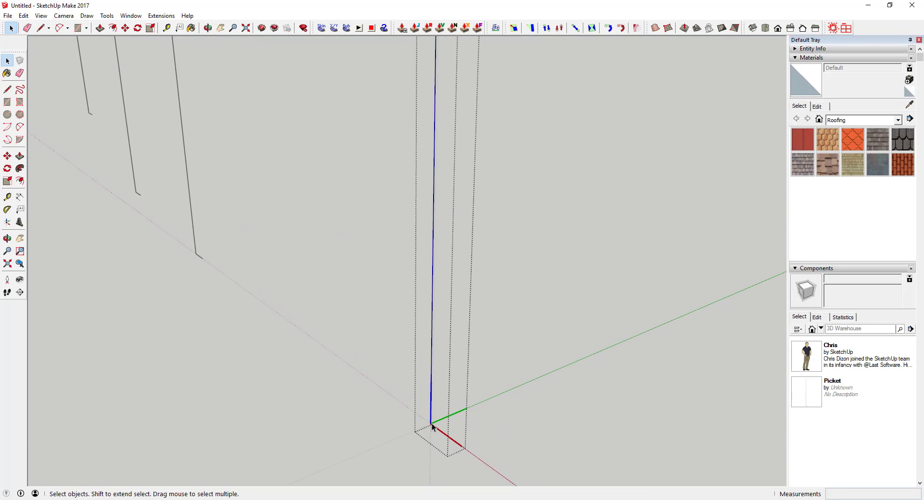
pyautogui.press('l')
pyautogui.click(430, 423)
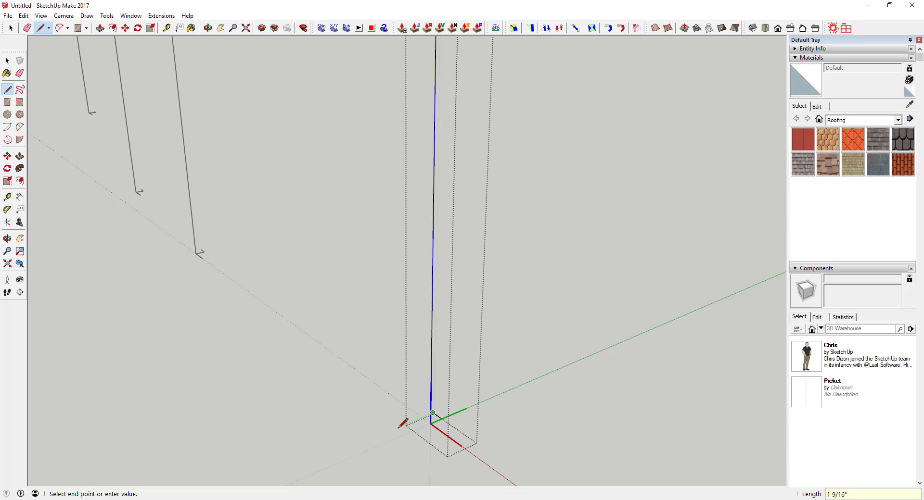
pyautogui.press('Return')
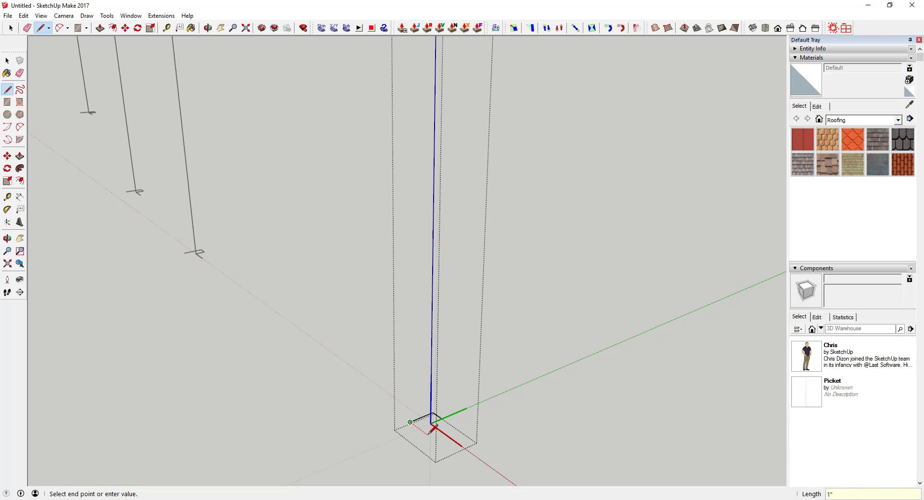
pyautogui.press('Return')
pyautogui.press('r')
pyautogui.click(428, 436)
pyautogui.click(433, 413)
pyautogui.press('space')
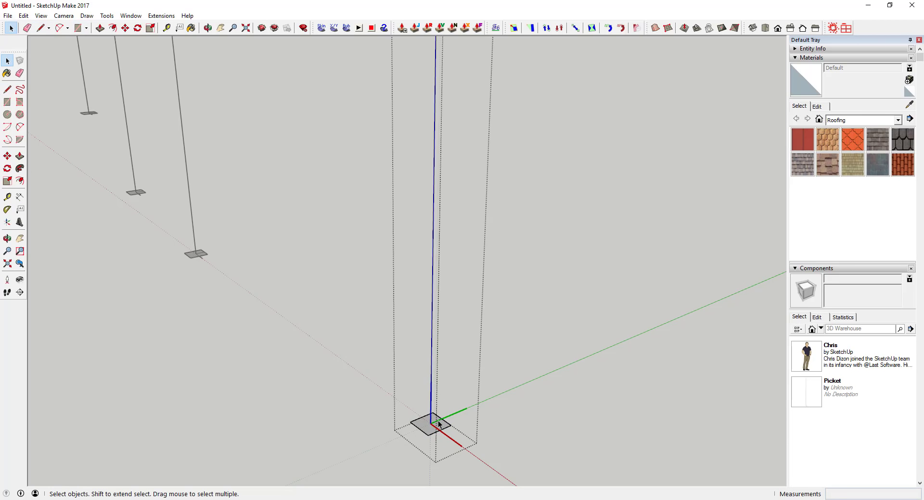
# Push/Pull the square face up about 2'6" to give the picket its full height
pyautogui.press('e')
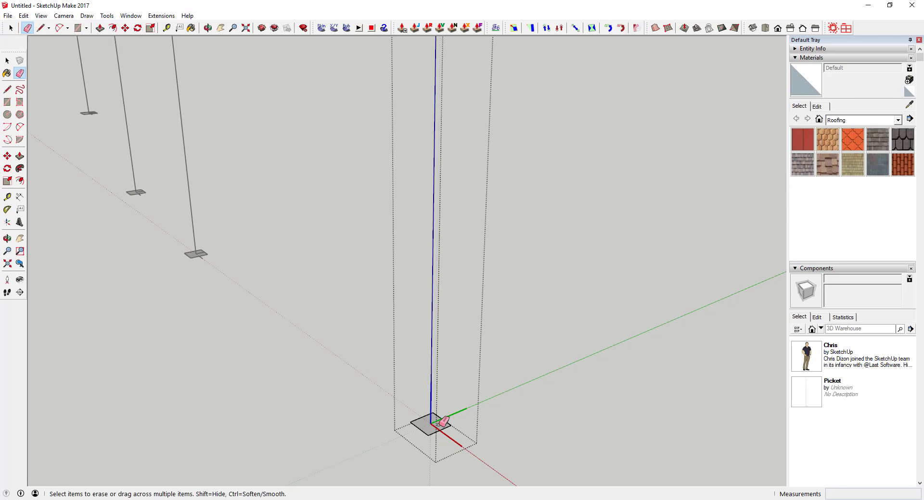
pyautogui.press('space')
pyautogui.press('p')
pyautogui.click(434, 429)
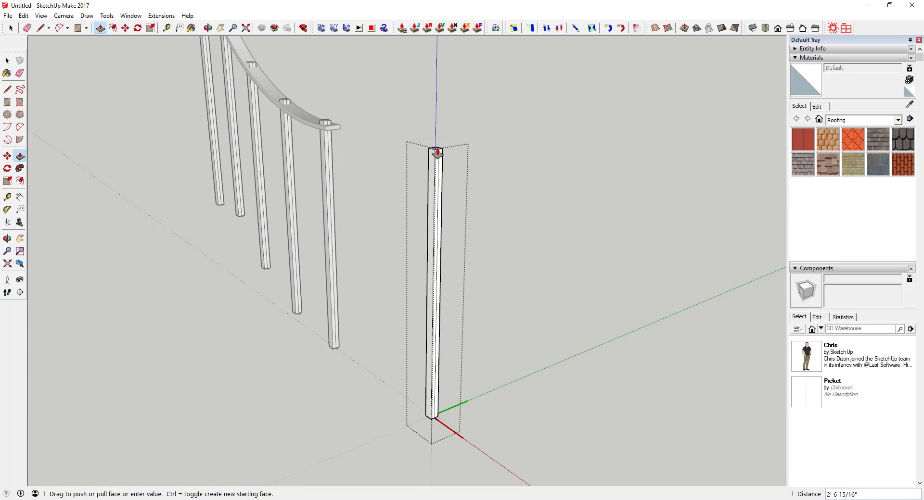
pyautogui.moveTo(435, 151); pyautogui.dragTo(445, 286, button='middle')
pyautogui.scroll(2, 445, 286)
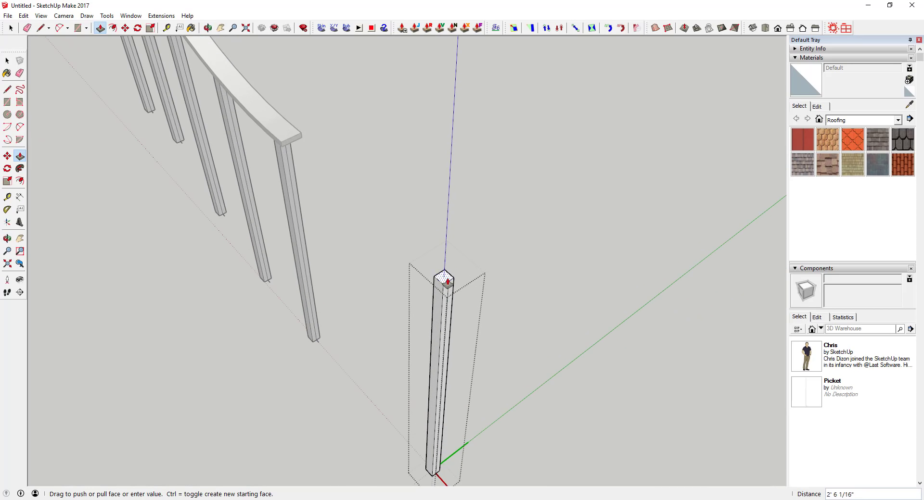
pyautogui.click(442, 290)
pyautogui.press('space')
# Examine the solid picket and its copies under the straight and curved railing from several angles
pyautogui.moveTo(452, 321); pyautogui.dragTo(439, 277, button='middle')
pyautogui.press('e')
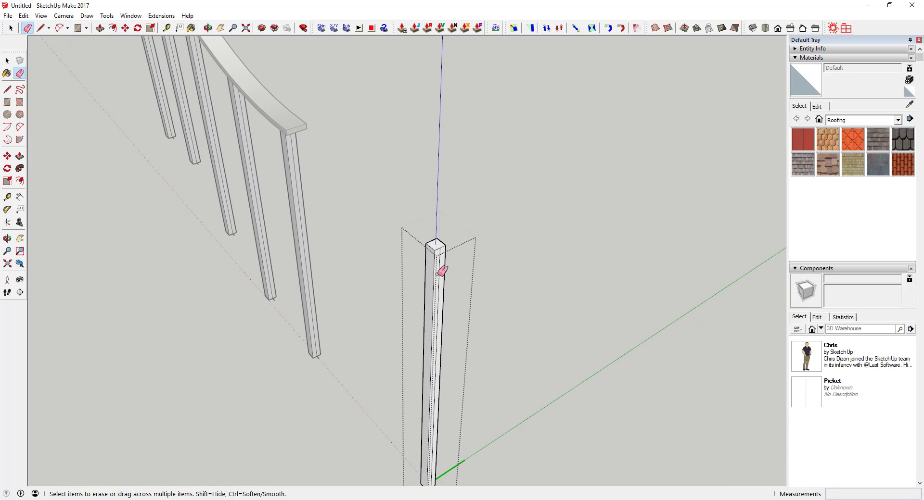
pyautogui.click(439, 273)
pyautogui.press('space')
pyautogui.scroll(-2, 480, 253)
pyautogui.scroll(-3, 479, 252)
pyautogui.moveTo(422, 233); pyautogui.dragTo(420, 94, button='middle')
pyautogui.scroll(4, 376, 194)
pyautogui.moveTo(384, 222); pyautogui.dragTo(659, 103, button='middle')
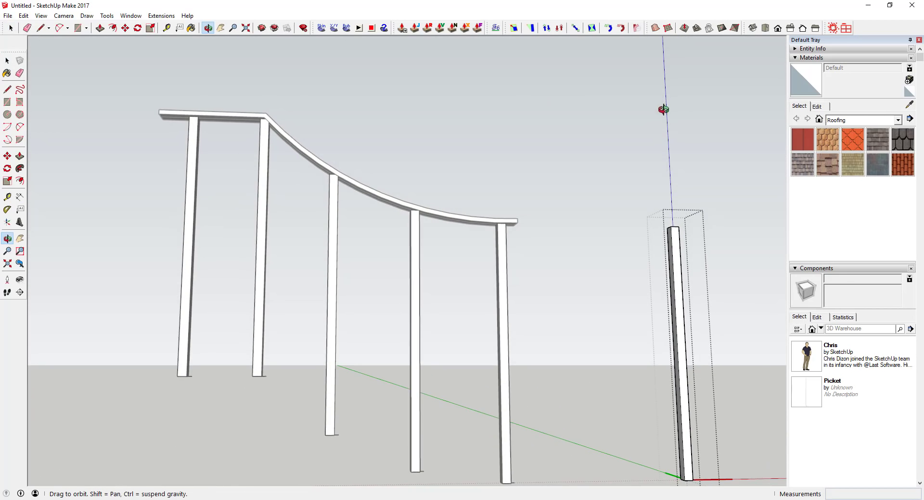
pyautogui.scroll(3, 419, 221)
pyautogui.scroll(-4, 409, 207)
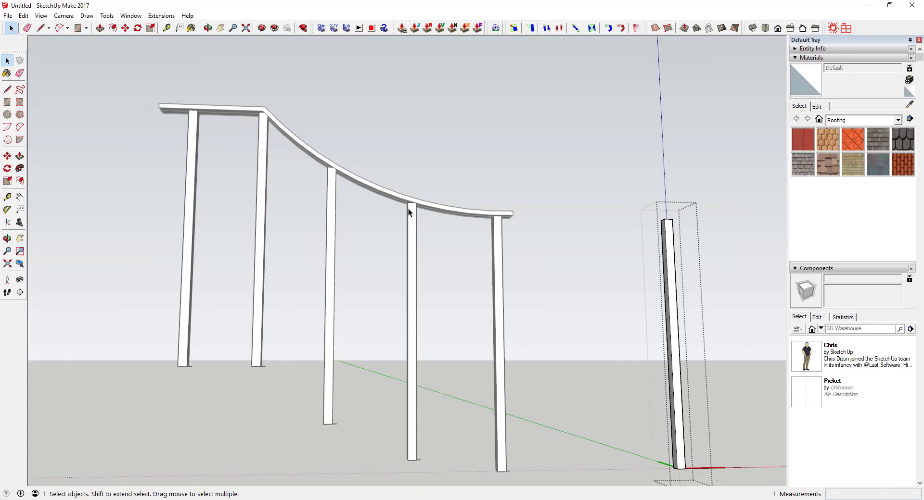
# Close the picket component and examine how the picket tops meet the underside of the curved rail
pyautogui.scroll(5, 335, 178)
pyautogui.scroll(2, 331, 175)
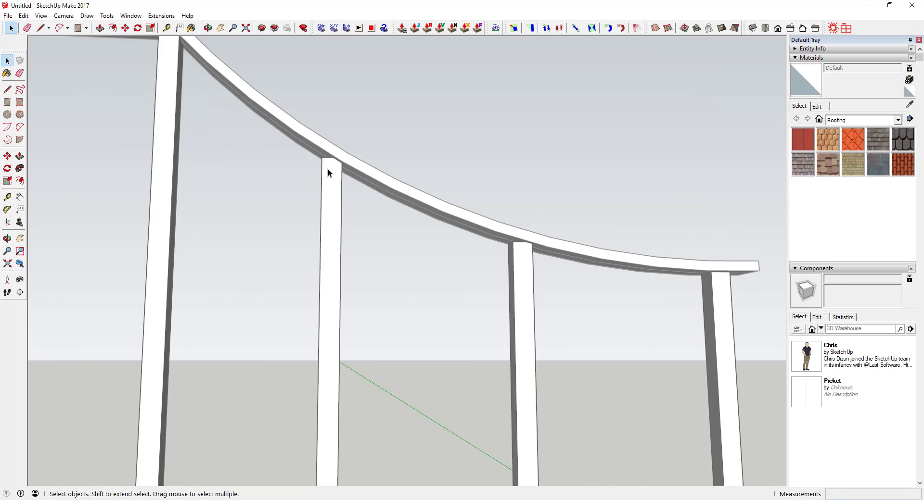
pyautogui.scroll(-3, 423, 242)
pyautogui.scroll(-3, 423, 242)
pyautogui.scroll(-1, 590, 281)
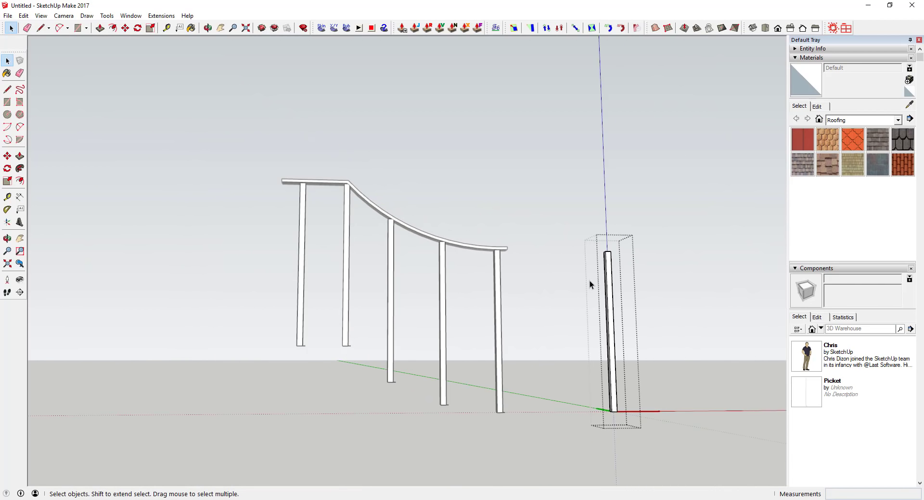
pyautogui.moveTo(590, 280); pyautogui.dragTo(605, 305, button='middle')
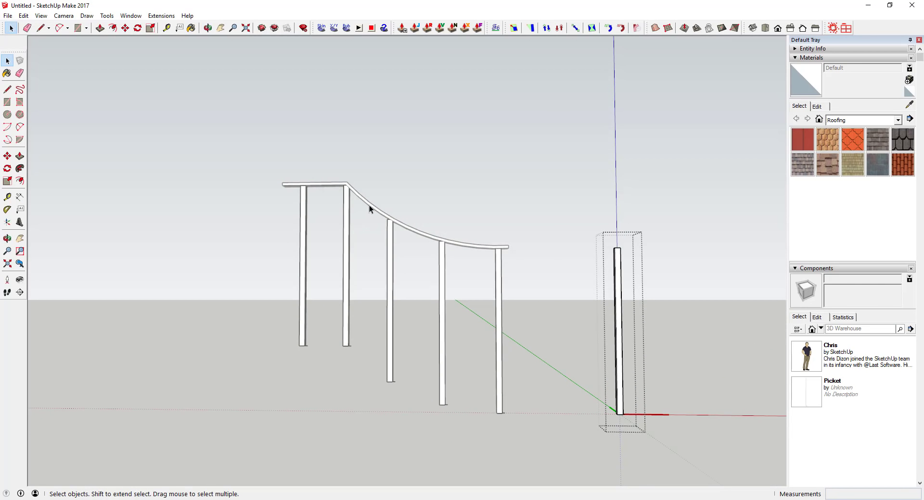
pyautogui.click(370, 206)
pyautogui.scroll(5, 376, 212)
pyautogui.scroll(1, 413, 232)
pyautogui.moveTo(413, 232); pyautogui.dragTo(625, 285, button='middle')
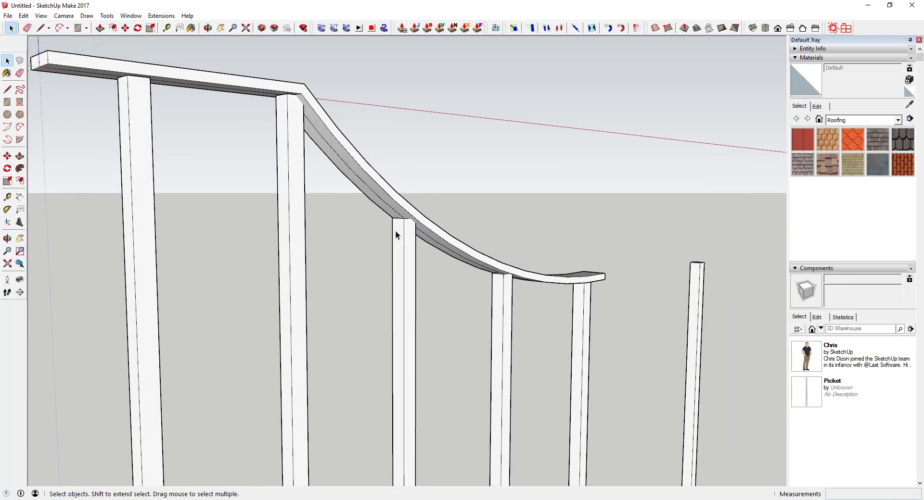
pyautogui.scroll(4, 396, 235)
pyautogui.moveTo(406, 215); pyautogui.dragTo(386, 210, button='middle')
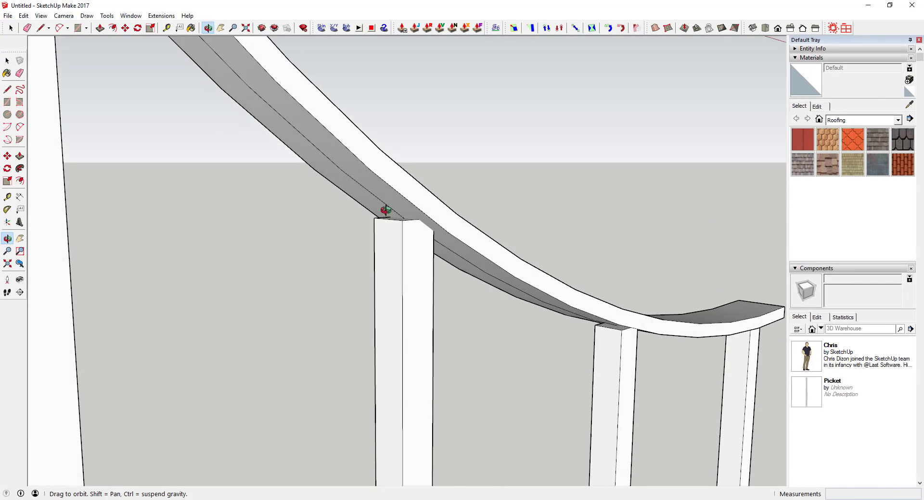
pyautogui.scroll(-8, 386, 210)
pyautogui.moveTo(326, 237); pyautogui.dragTo(223, 231, button='middle')
pyautogui.moveTo(344, 250); pyautogui.dragTo(252, 334, button='middle')
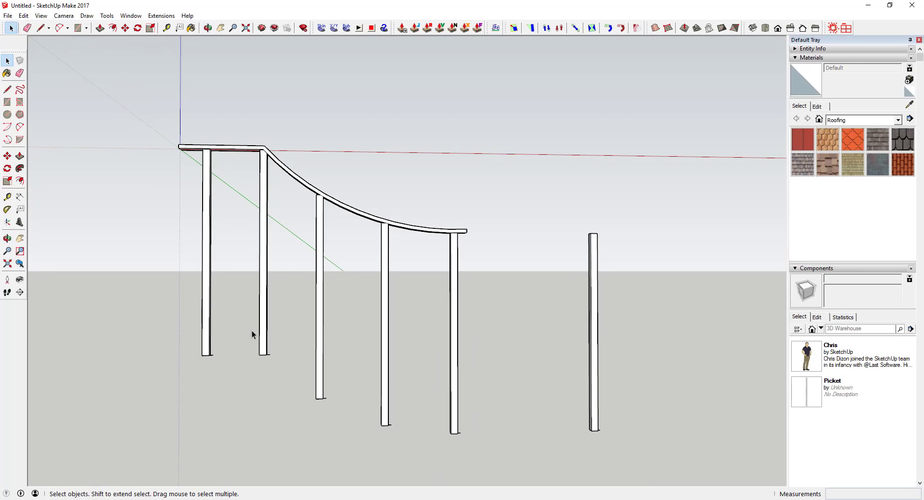
pyautogui.moveTo(448, 337); pyautogui.dragTo(302, 341, button='middle')
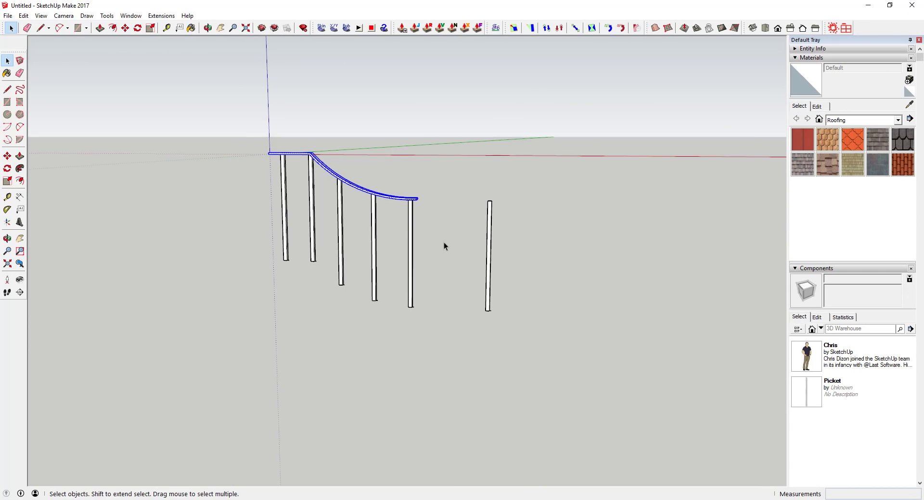
# Make the first and last pickets under the rail unique together, separate from the intermediate pickets
pyautogui.click(410, 234)
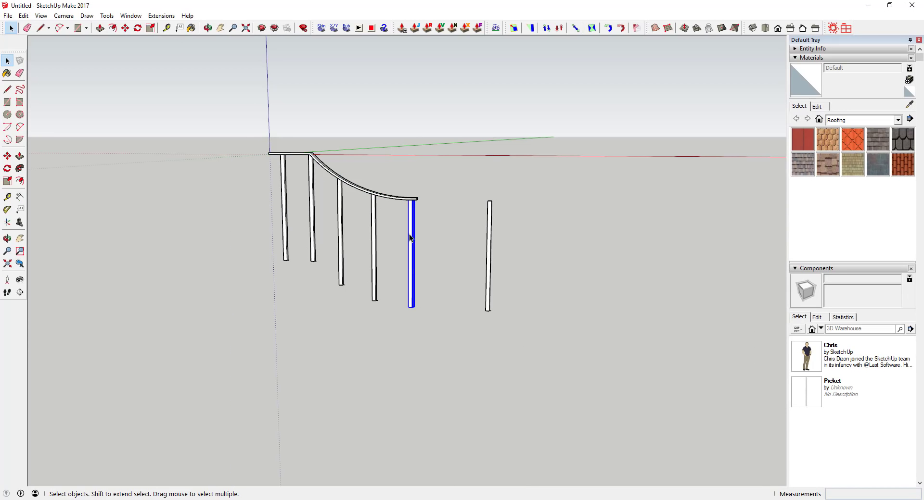
pyautogui.keyDown('ctrl'); pyautogui.click(284, 193); pyautogui.keyUp('ctrl')
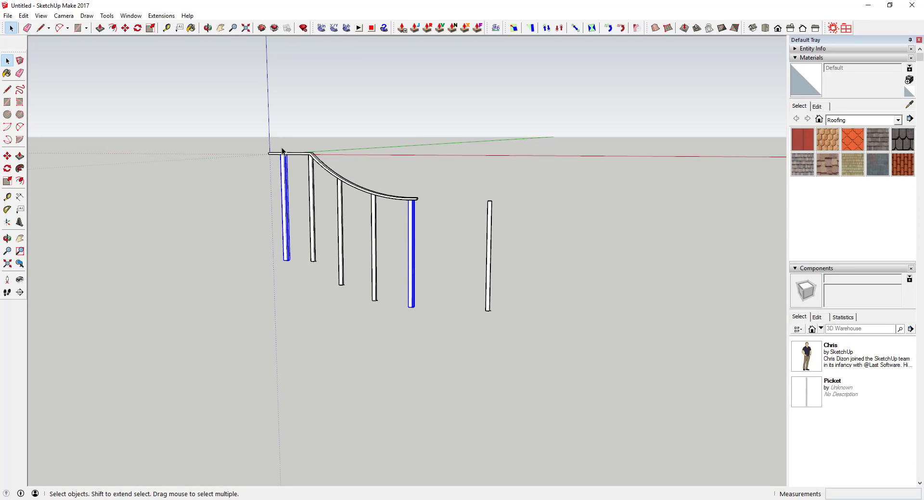
pyautogui.rightClick(410, 213)
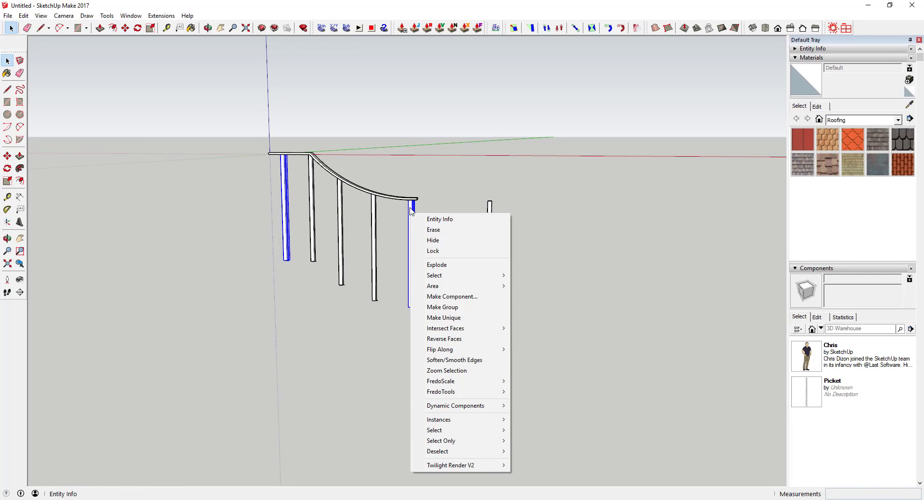
pyautogui.click(389, 213)
pyautogui.keyDown('shift'); pyautogui.click(285, 185); pyautogui.keyUp('shift')
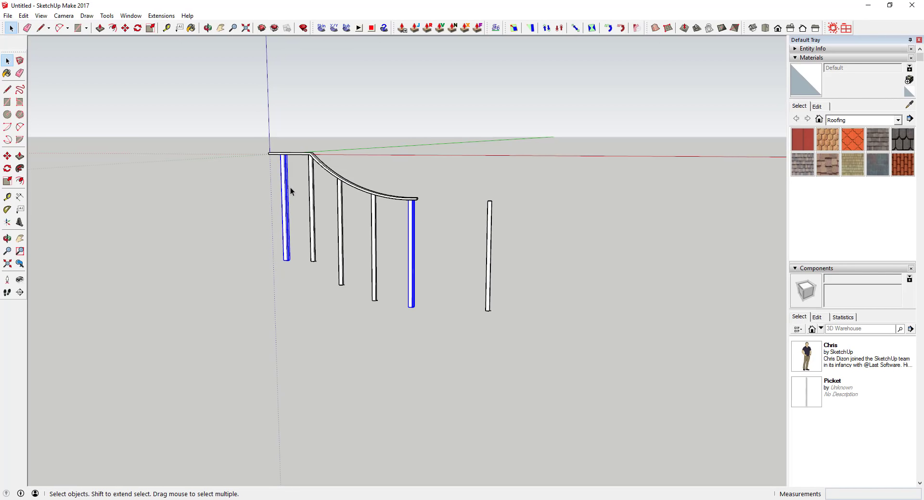
pyautogui.rightClick(411, 215)
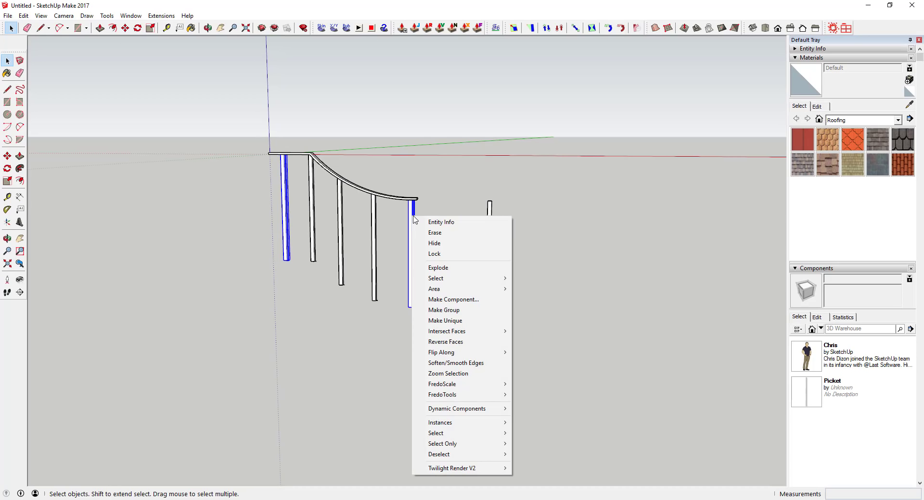
pyautogui.click(469, 320)
pyautogui.press('o')
pyautogui.moveTo(475, 213); pyautogui.dragTo(452, 248, button='middle')
pyautogui.scroll(4, 413, 238)
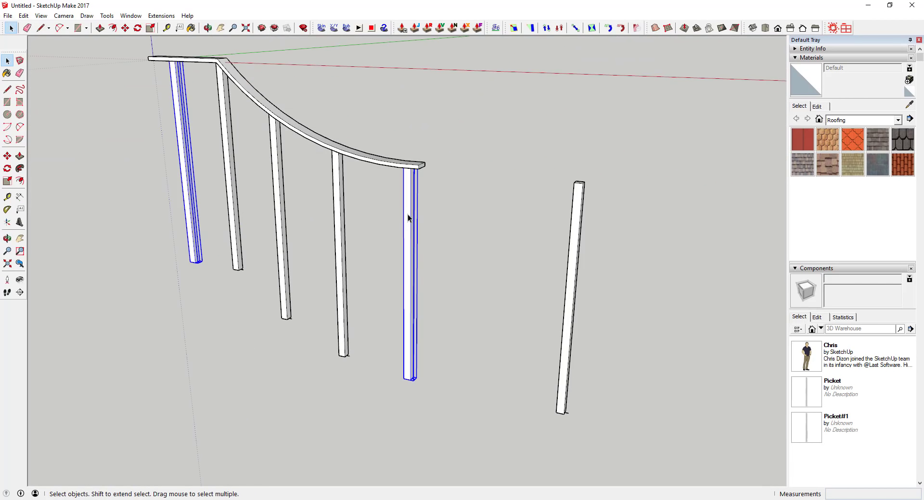
pyautogui.doubleClick(407, 216)
pyautogui.tripleClick(408, 216)
pyautogui.press('p')
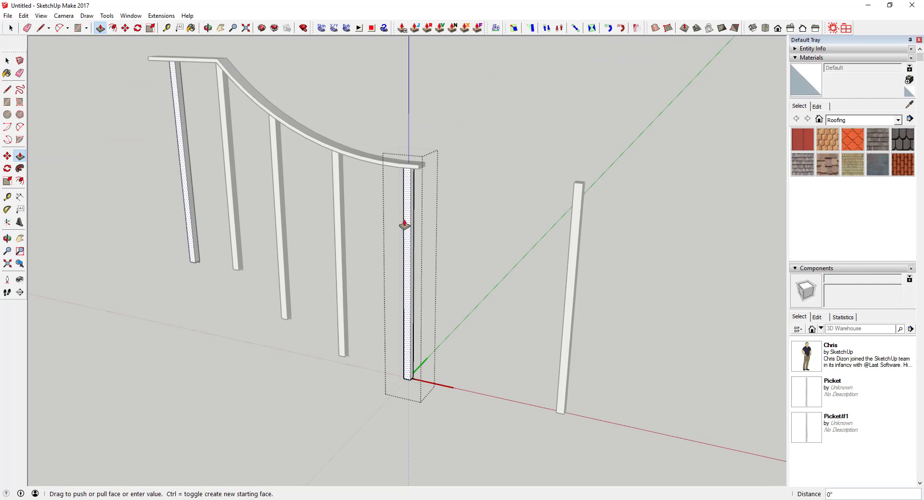
pyautogui.click(408, 240)
pyautogui.press('Escape')
pyautogui.press('space')
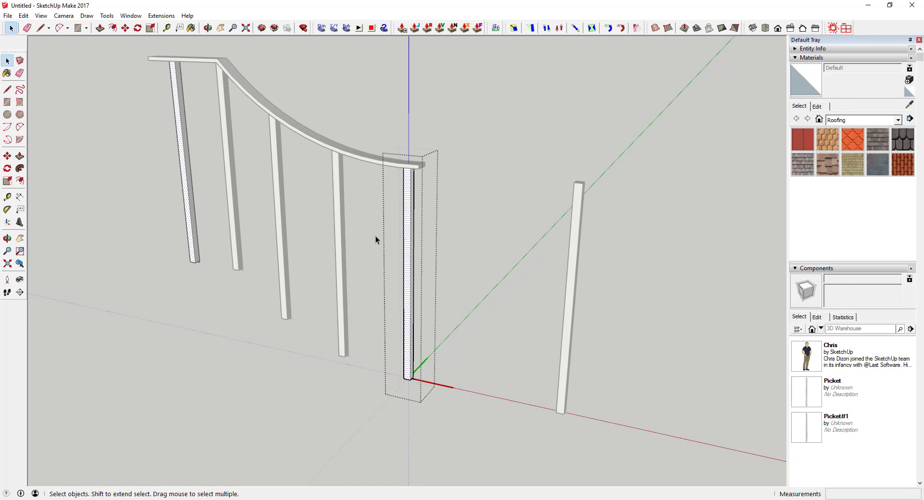
# Hide the whole swept top rail, both its straight and curved parts, to expose the picket tops
pyautogui.moveTo(416, 168); pyautogui.dragTo(457, 163, button='middle')
pyautogui.tripleClick(410, 167)
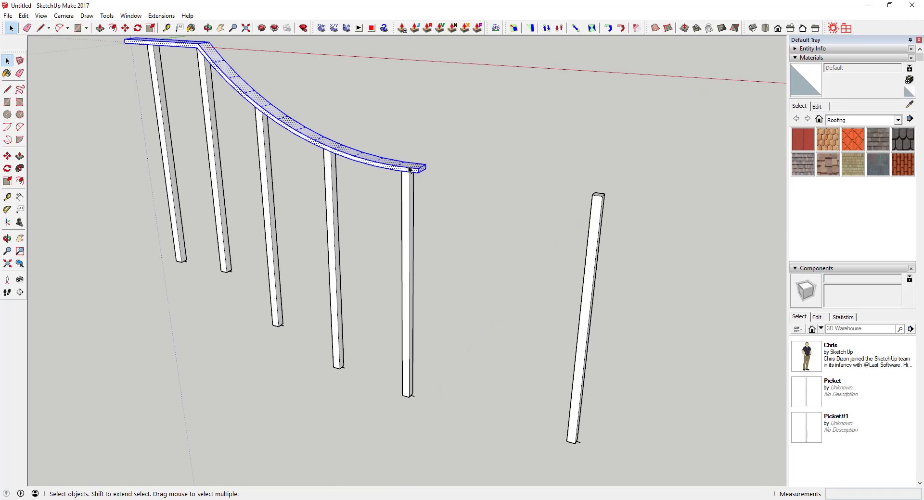
pyautogui.rightClick(409, 169)
pyautogui.click(427, 193)
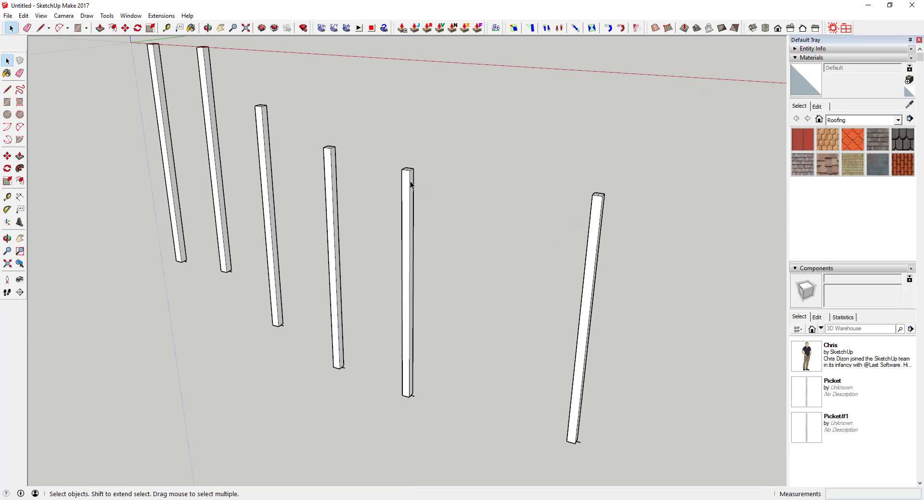
# Push/Pull the top face of the unique end picket up about 5 11/16" and close the component
pyautogui.scroll(2, 410, 180)
pyautogui.moveTo(409, 174); pyautogui.dragTo(423, 272, button='middle')
pyautogui.scroll(2, 419, 267)
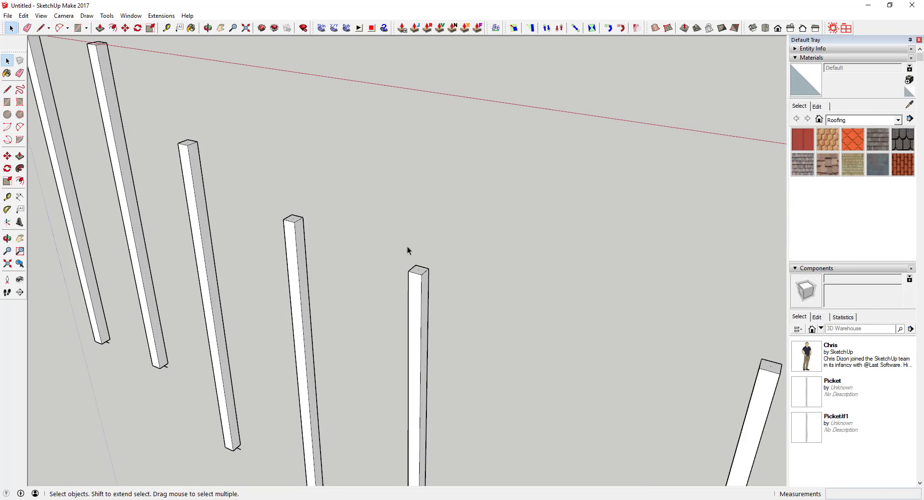
pyautogui.doubleClick(416, 274)
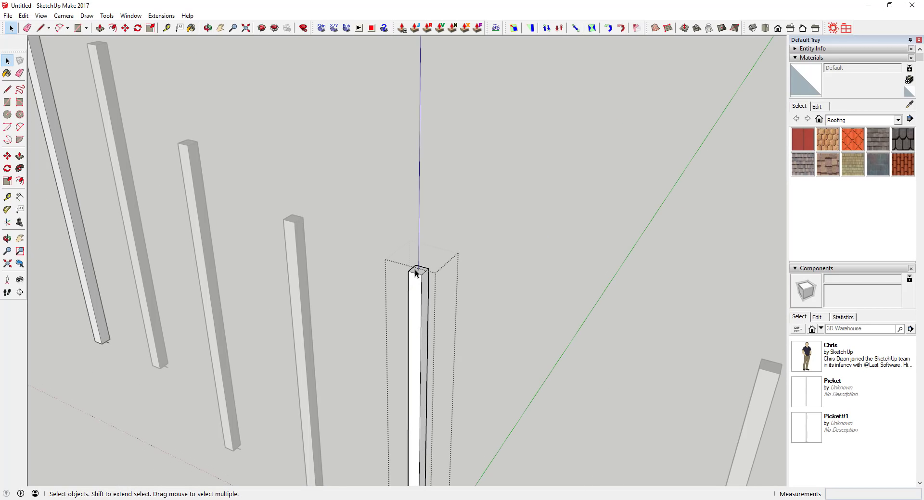
pyautogui.press('p')
pyautogui.moveTo(416, 272); pyautogui.dragTo(414, 191)
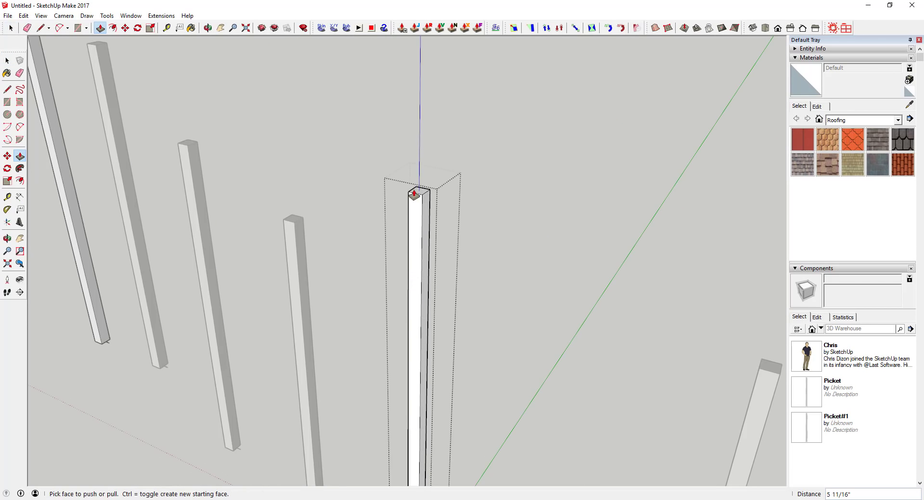
pyautogui.press('space')
pyautogui.scroll(-4, 439, 196)
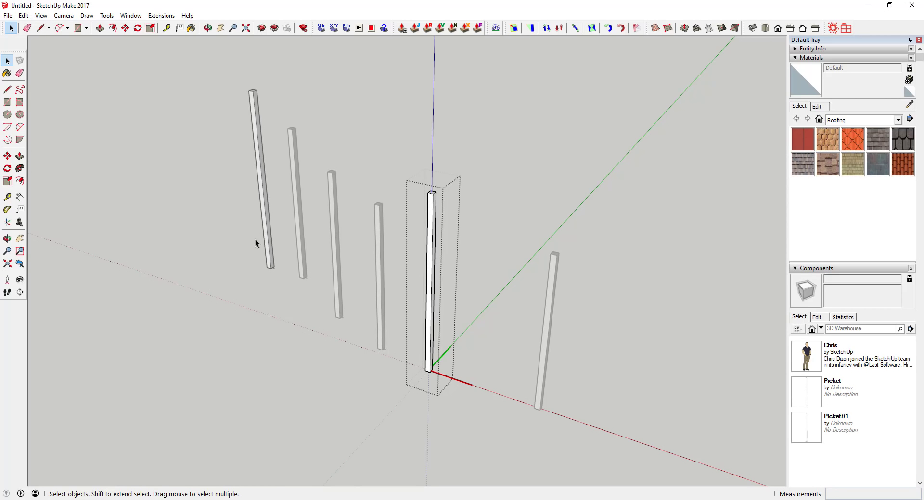
pyautogui.click(197, 215)
# Unhide all hidden geometry to bring back the top rail
pyautogui.click(23, 16)
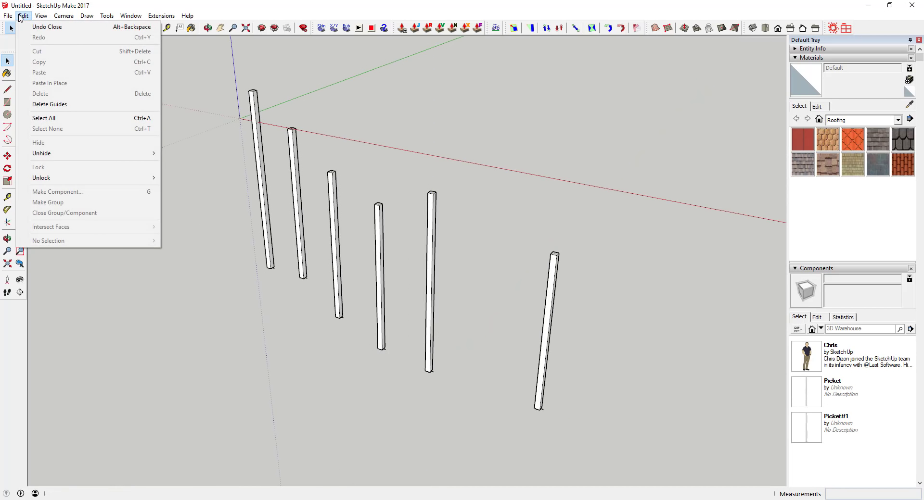
pyautogui.moveTo(41, 15)
pyautogui.moveTo(58, 144)
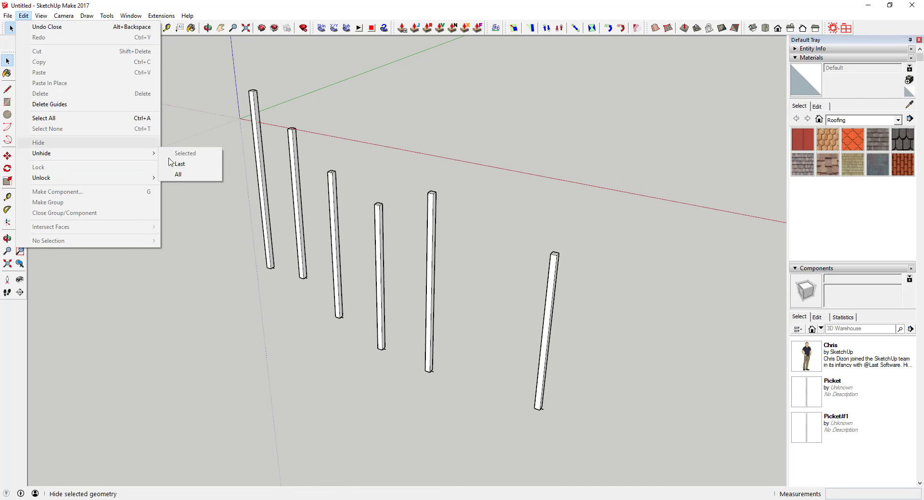
pyautogui.click(187, 175)
# Inside the end post component, copy only the top face's edges straight down to just above the rail
pyautogui.scroll(5, 444, 175)
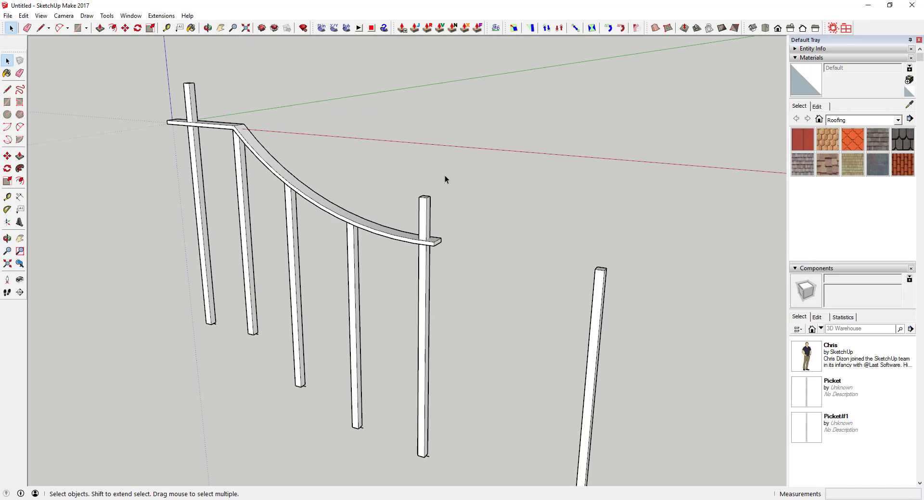
pyautogui.moveTo(426, 209); pyautogui.dragTo(440, 180, button='middle')
pyautogui.scroll(5, 426, 201)
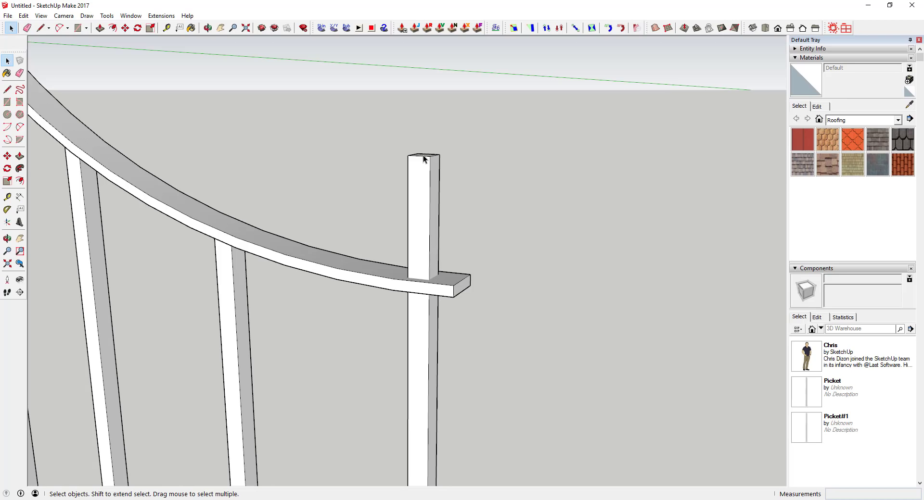
pyautogui.click(422, 158)
pyautogui.moveTo(426, 181); pyautogui.dragTo(411, 204, button='middle')
pyautogui.scroll(2, 412, 188)
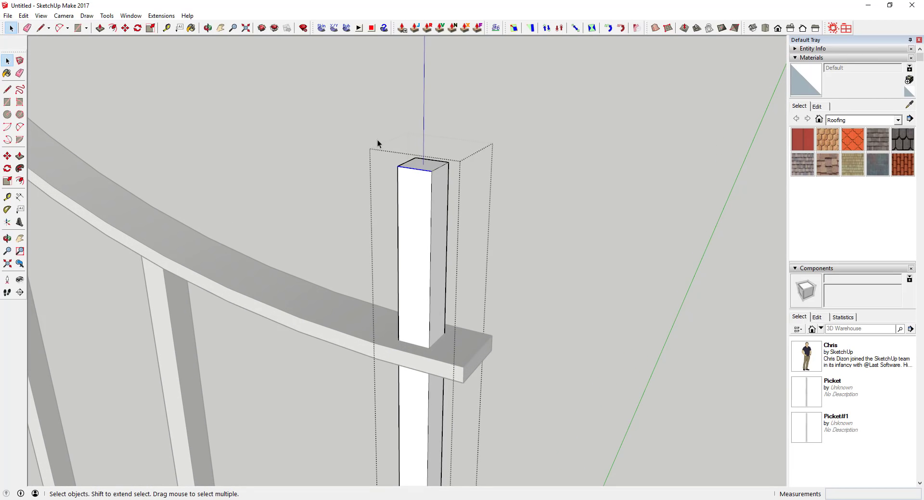
pyautogui.moveTo(377, 140); pyautogui.dragTo(497, 188)
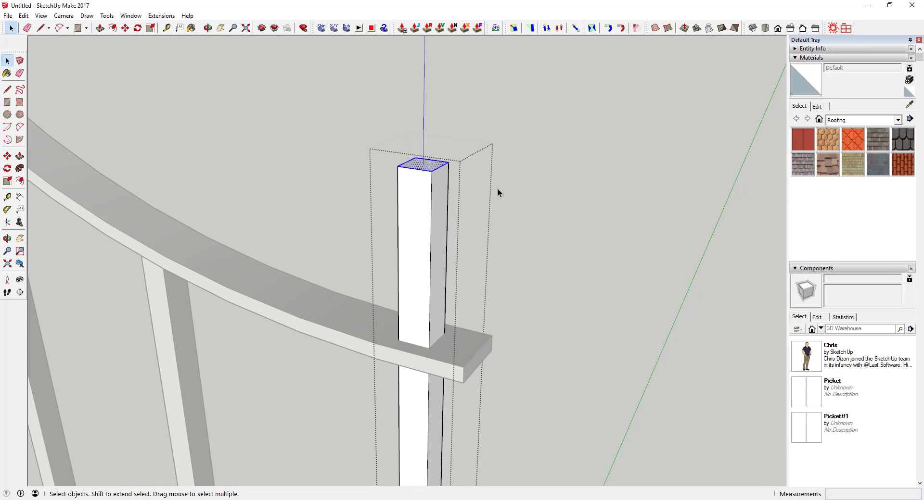
pyautogui.keyDown('shift'); pyautogui.click(422, 165); pyautogui.keyUp('shift')
pyautogui.press('m')
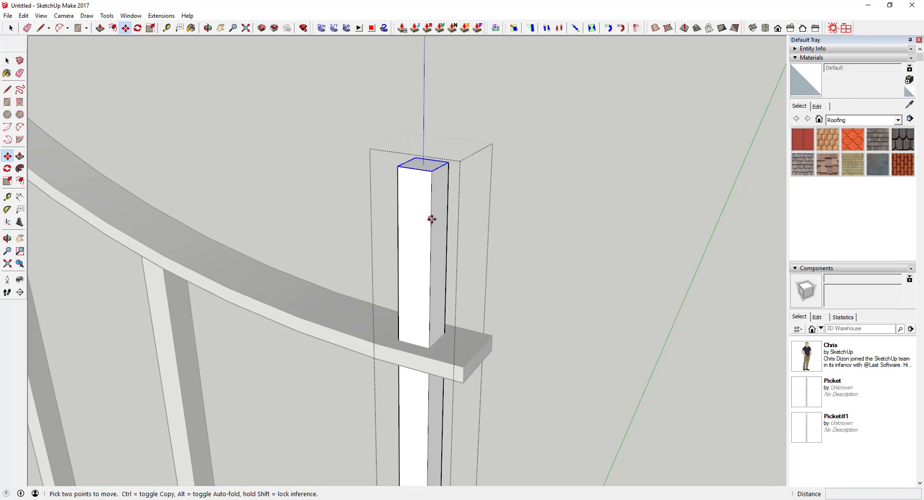
pyautogui.keyDown('ctrl'); pyautogui.click(430, 171); pyautogui.keyUp('ctrl')
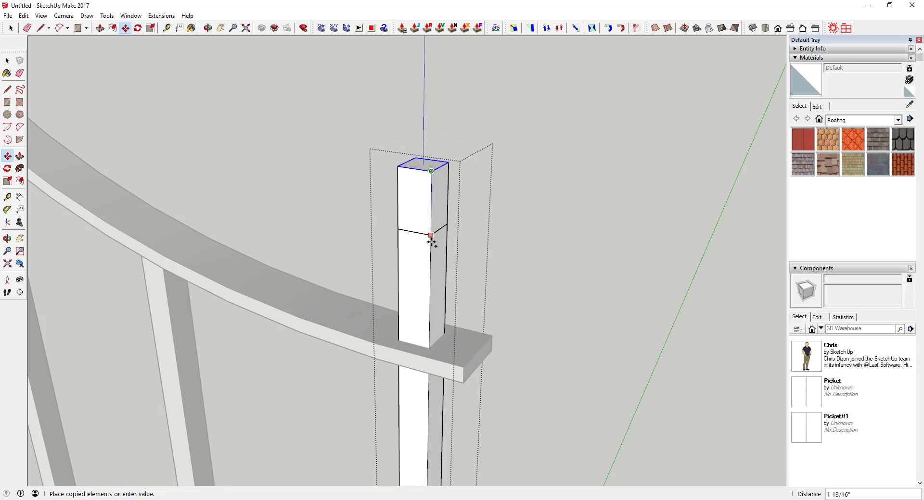
pyautogui.click(428, 325)
# Copy the lower edge loop up about 9/16" to mark a band around the post
pyautogui.keyDown('ctrl'); pyautogui.click(428, 325); pyautogui.keyUp('ctrl')
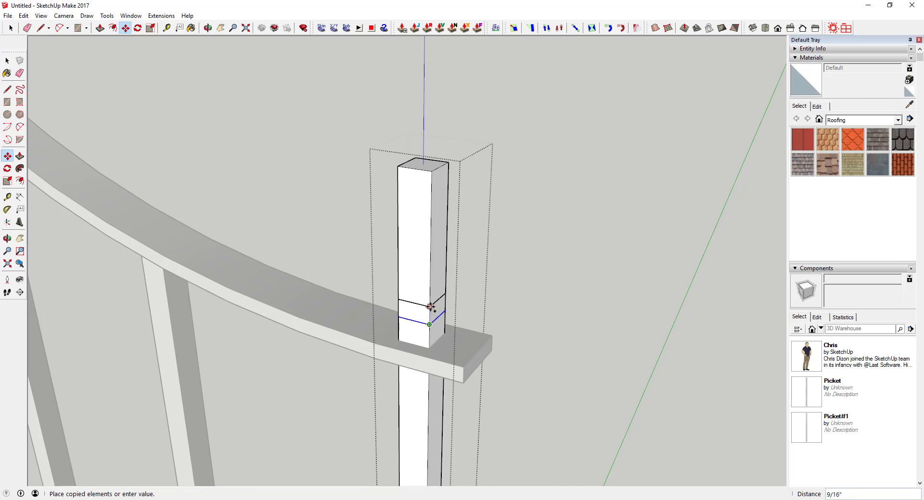
pyautogui.click(438, 304)
pyautogui.press('space')
# Draw a 2-point arc between the midpoints of the band's two side edges, bulging outward about 3/16" along the red axis
pyautogui.moveTo(440, 299); pyautogui.dragTo(473, 243, button='middle')
pyautogui.scroll(4, 460, 258)
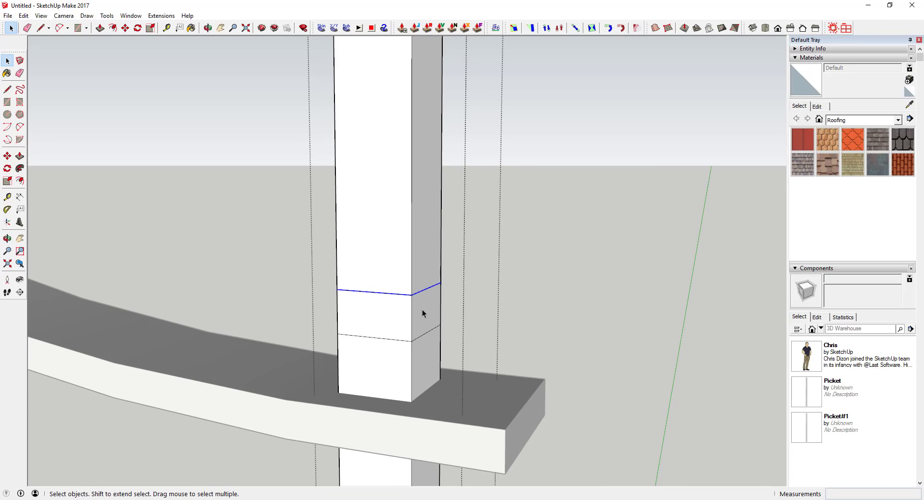
pyautogui.press('a')
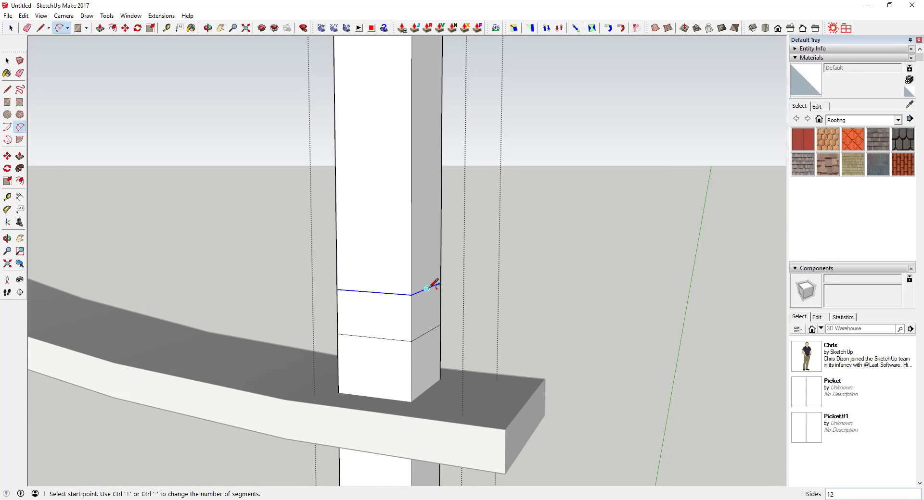
pyautogui.click(426, 288)
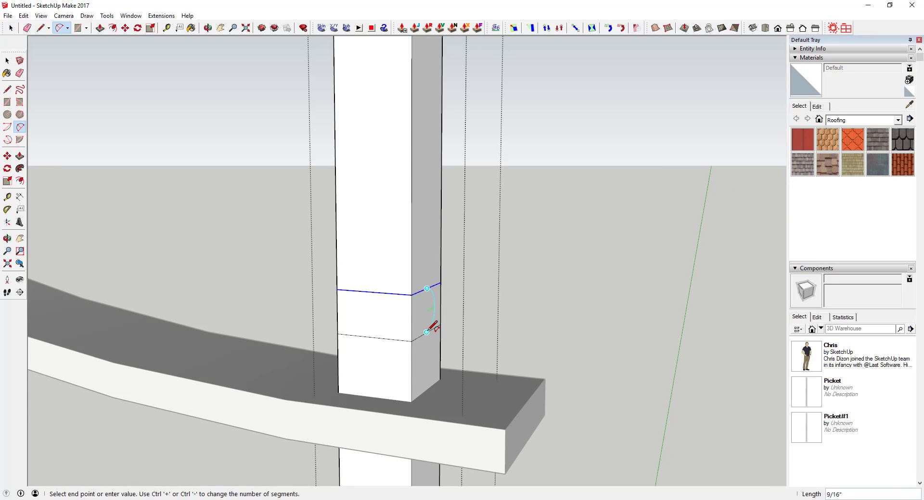
pyautogui.click(426, 332)
pyautogui.moveTo(488, 311); pyautogui.dragTo(450, 310, button='middle')
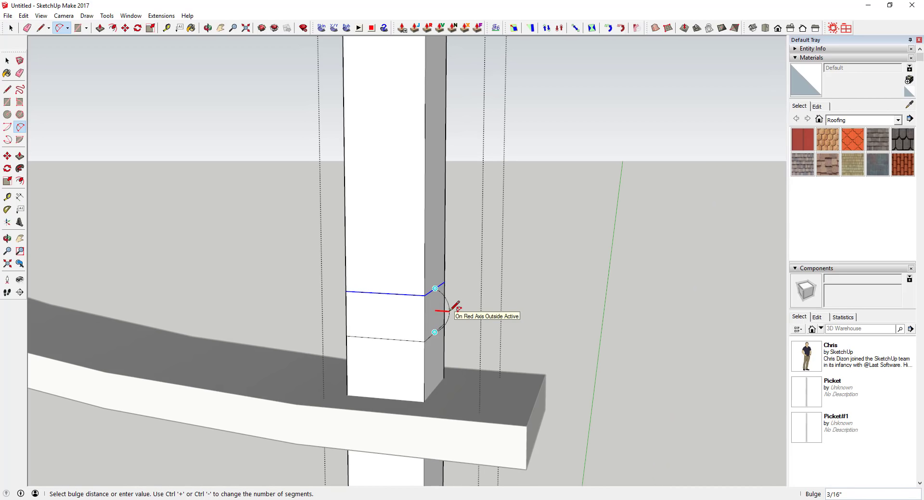
pyautogui.click(453, 315)
pyautogui.press('space')
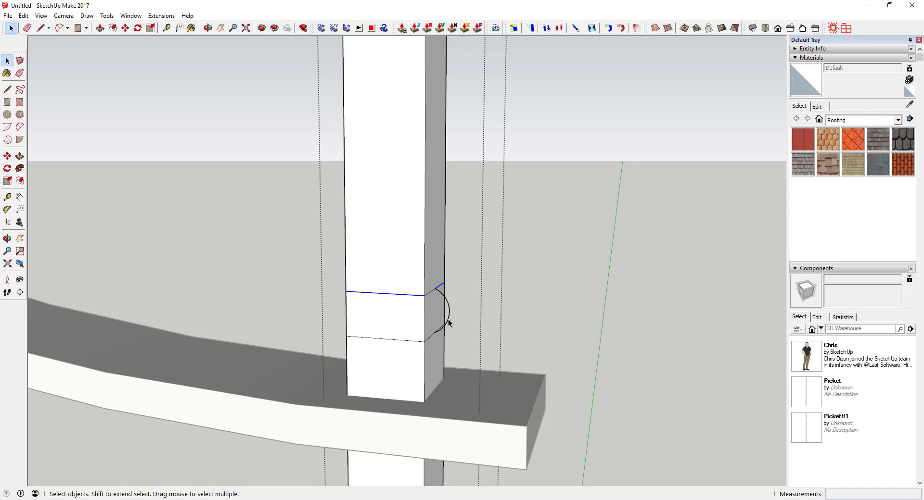
# Close the arc on the post's side with a vertical line about 9/16" long between its two endpoints
pyautogui.press('l')
pyautogui.click(434, 332)
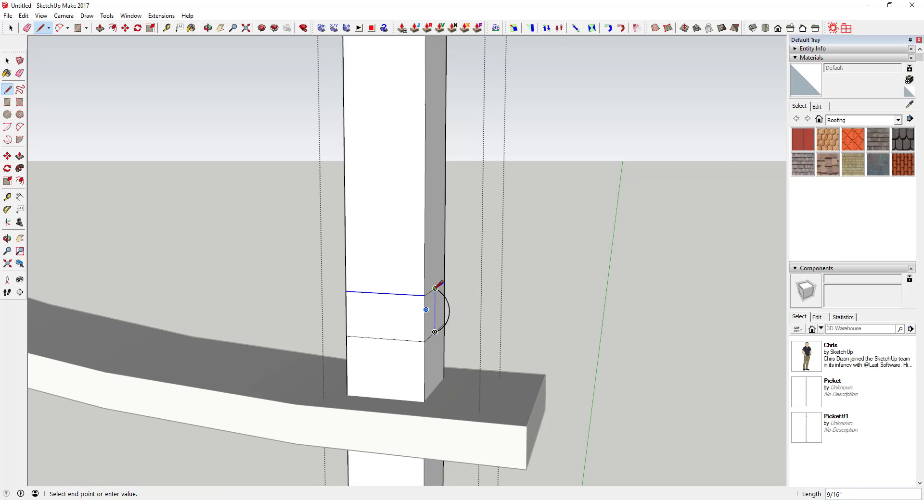
pyautogui.click(435, 289)
pyautogui.press('space')
# Sweep the half-round profile around the post with Follow Me, using the selected edge loop as the path
pyautogui.moveTo(449, 291); pyautogui.dragTo(373, 278, button='middle')
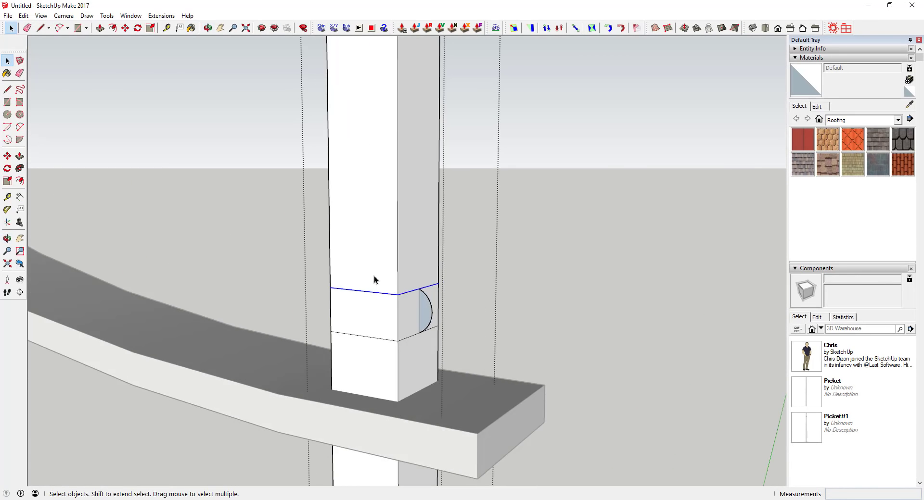
pyautogui.scroll(4, 385, 284)
pyautogui.click(20, 168)
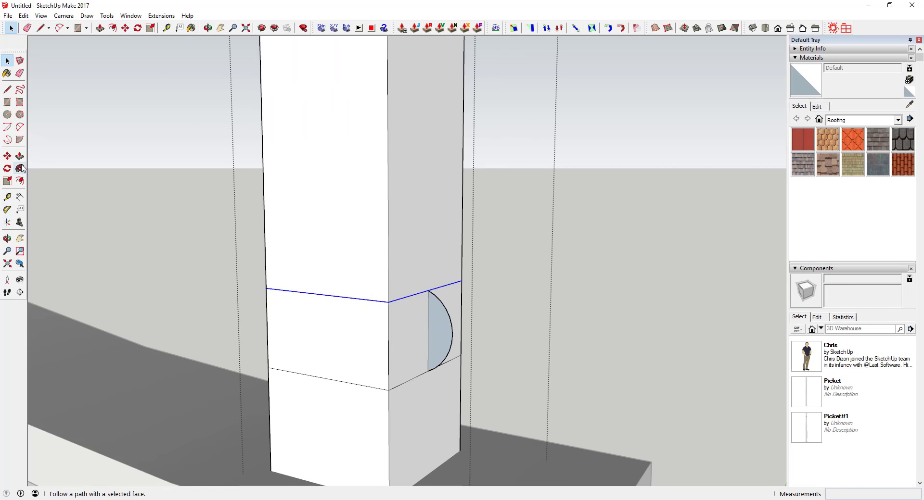
pyautogui.click(441, 330)
pyautogui.press('space')
pyautogui.scroll(-5, 452, 330)
pyautogui.moveTo(378, 324); pyautogui.dragTo(497, 315, button='middle')
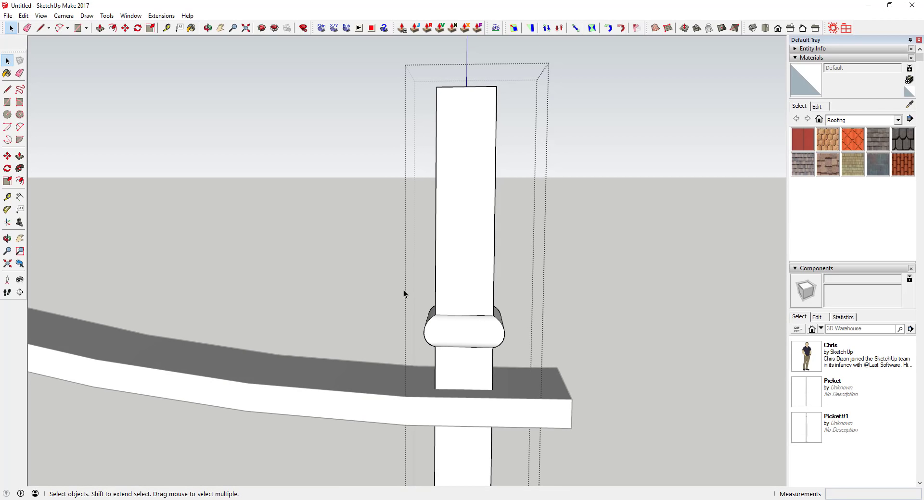
# Move the selected edge loop above the rounded band straight down the post by about 1"
pyautogui.moveTo(488, 256); pyautogui.dragTo(534, 253, button='middle')
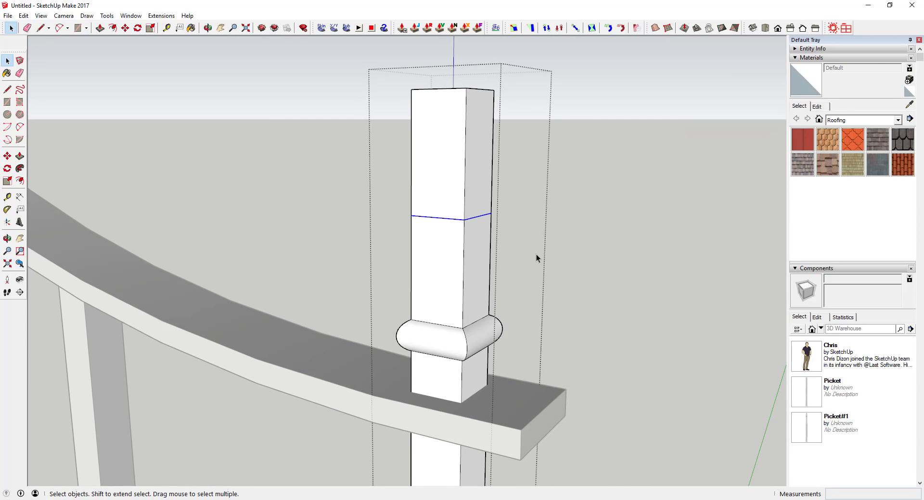
pyautogui.press('m')
pyautogui.click(464, 219)
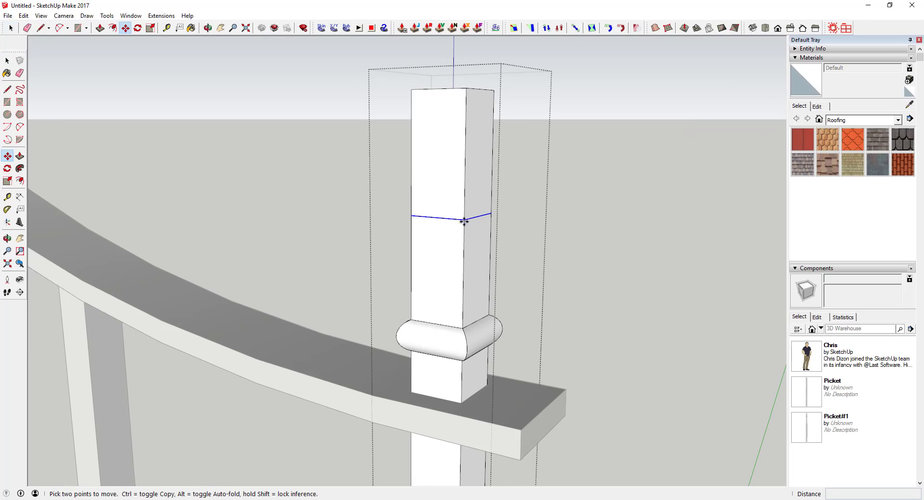
pyautogui.click(464, 275)
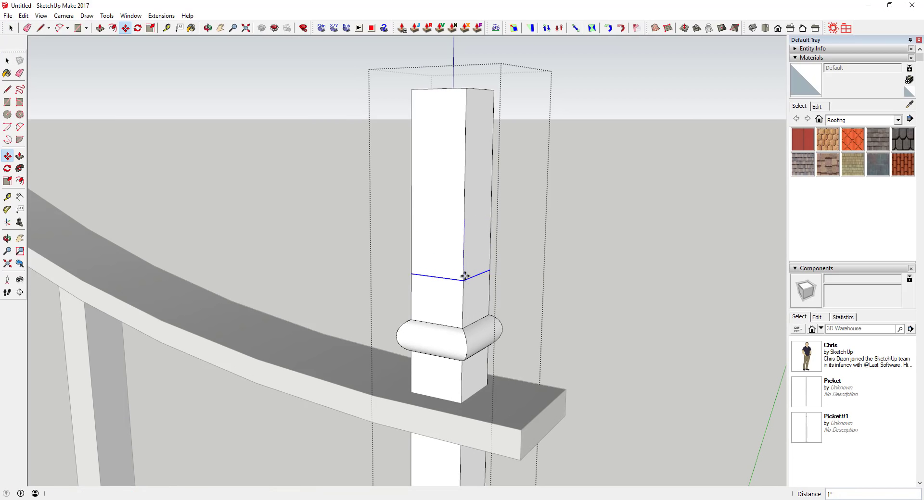
pyautogui.press('space')
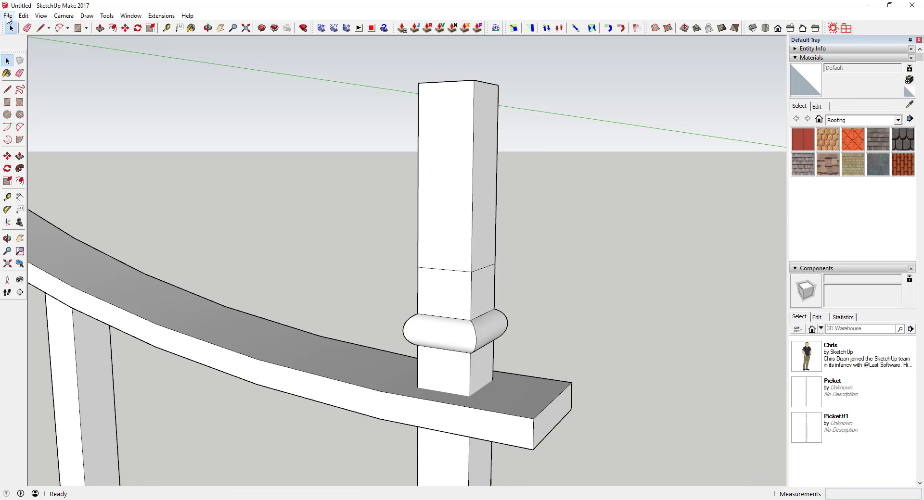
# Save the model as Twisted Stair Rail for Video
pyautogui.click(8, 16)
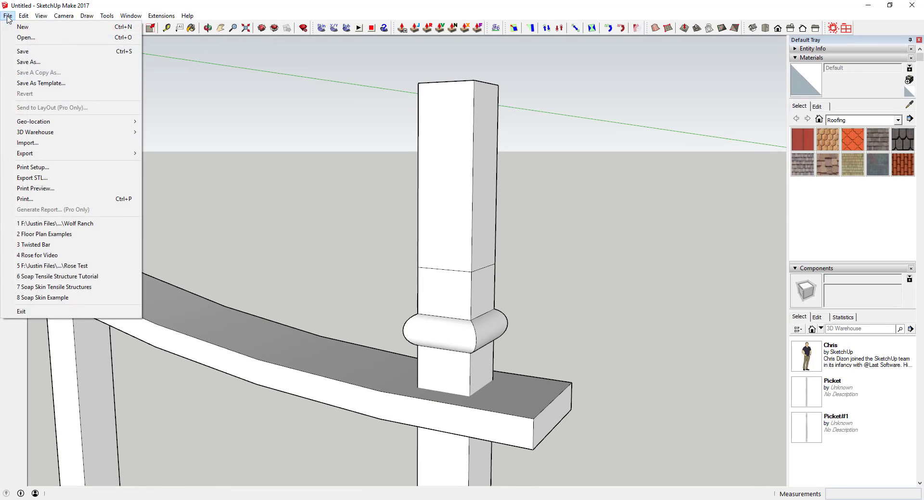
pyautogui.click(318, 195)
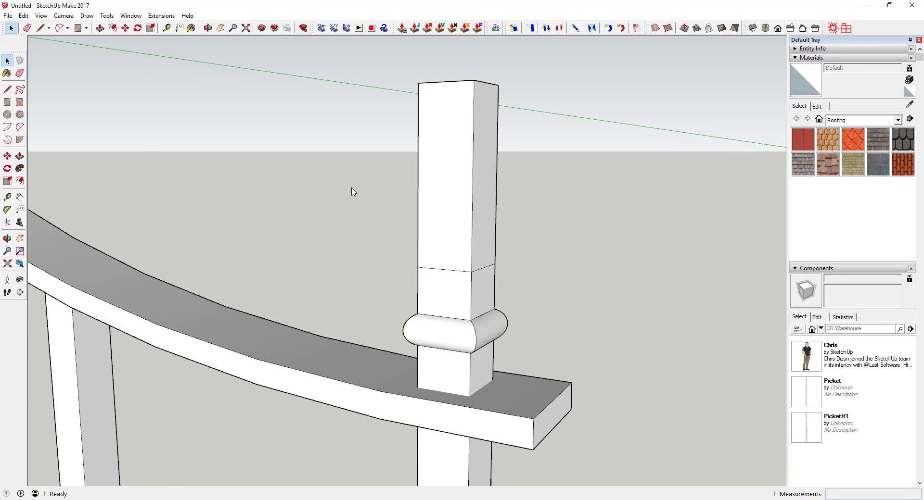
# Inside the end post component, copy the edge loop above the rounded band straight up about 5/16"
pyautogui.doubleClick(424, 286)
pyautogui.moveTo(399, 240); pyautogui.dragTo(538, 313)
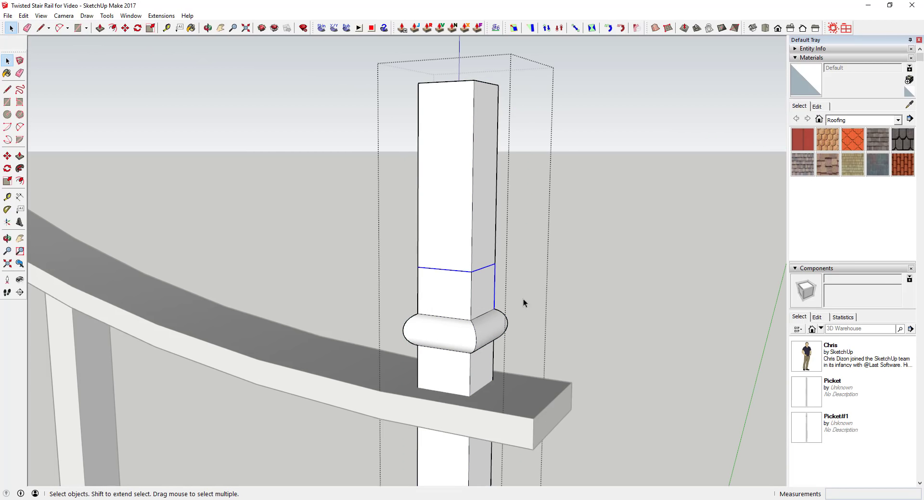
pyautogui.moveTo(406, 243); pyautogui.dragTo(541, 289)
pyautogui.moveTo(501, 268); pyautogui.dragTo(489, 244, button='middle')
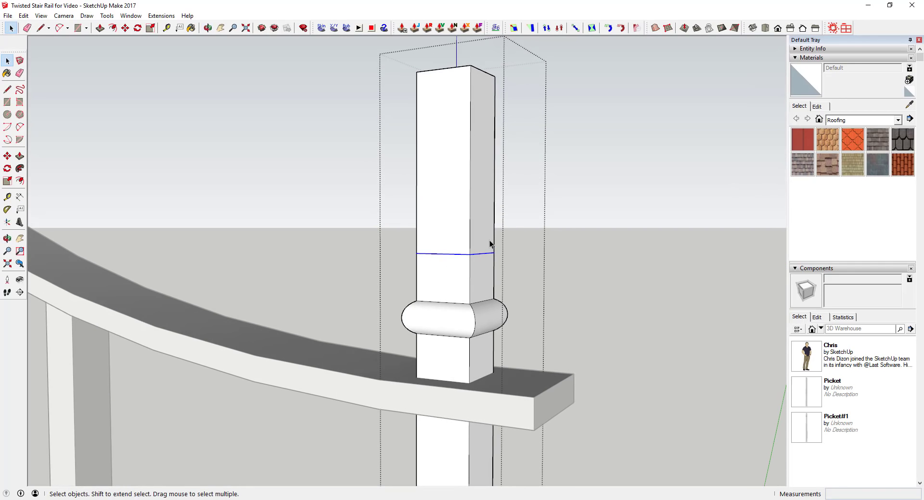
pyautogui.press('m')
pyautogui.press('ctrl')
pyautogui.click(470, 254)
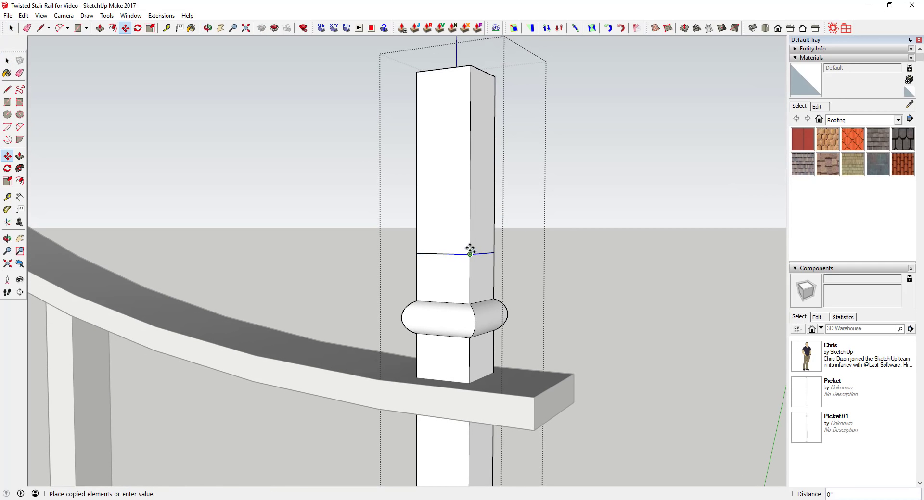
pyautogui.click(469, 236)
pyautogui.press('space')
# Draw a 2-point arc between the side-edge midpoints of the narrow upper band, bulging slightly outward along the red axis
pyautogui.scroll(5, 487, 238)
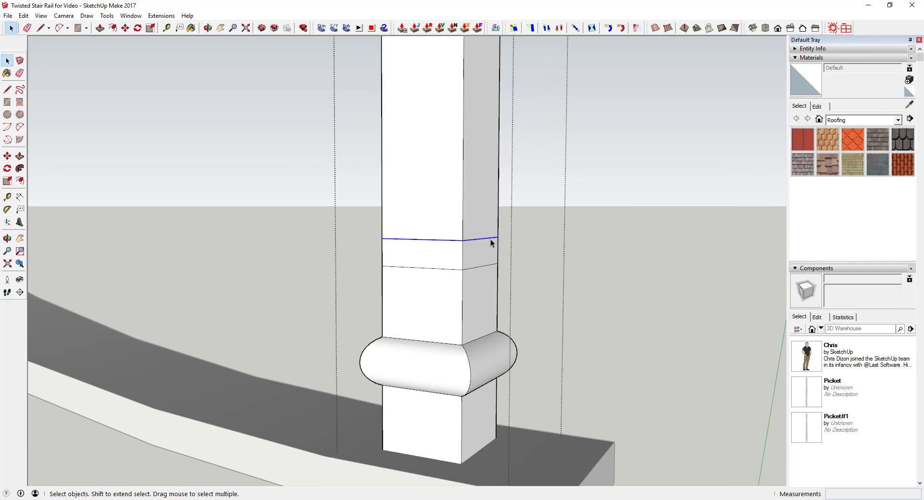
pyautogui.press('a')
pyautogui.click(482, 235)
pyautogui.click(479, 276)
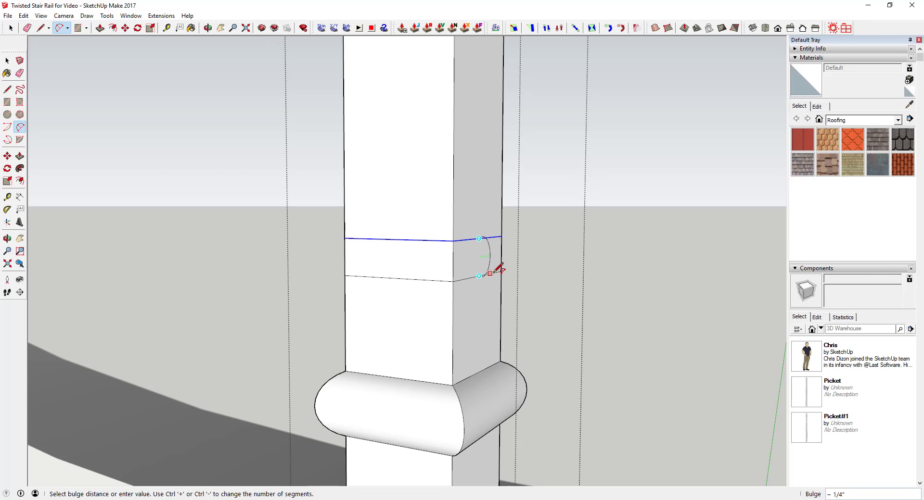
pyautogui.moveTo(490, 264); pyautogui.dragTo(536, 256, button='middle')
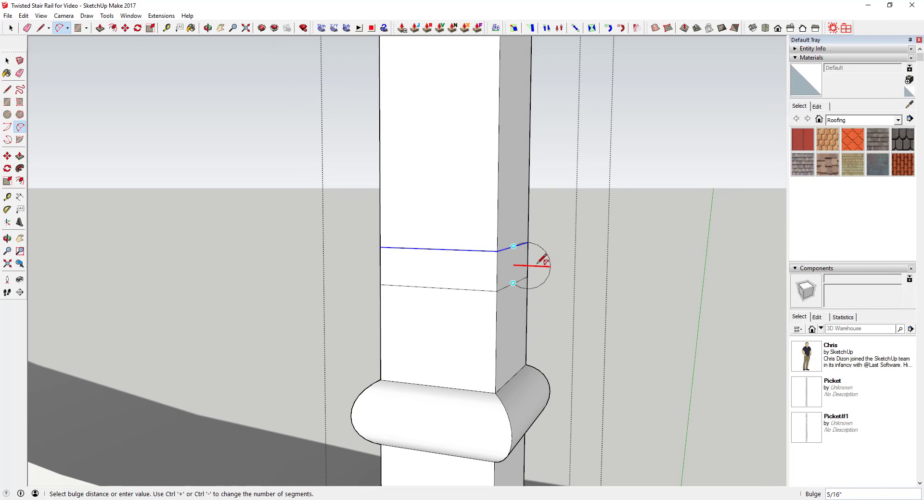
pyautogui.click(519, 264)
pyautogui.press('space')
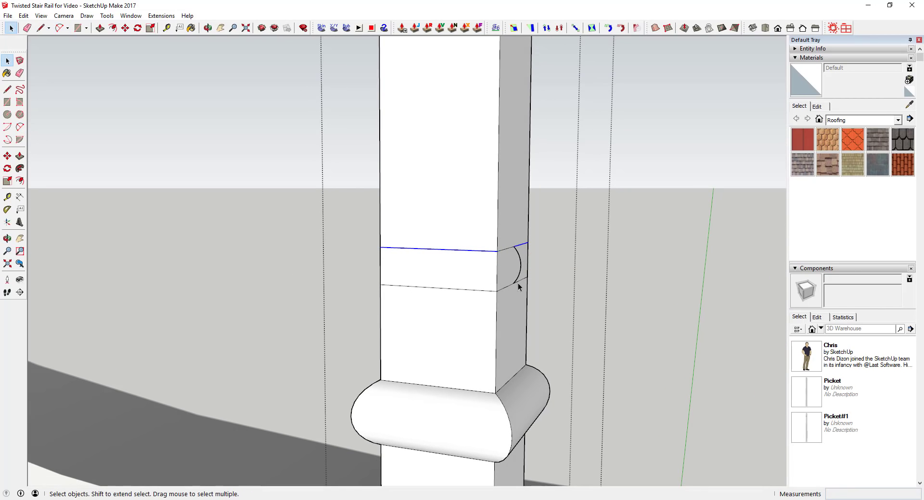
# Close the small upper arc with a vertical line about 5/16" long to form a profile face
pyautogui.press('l')
pyautogui.click(513, 283)
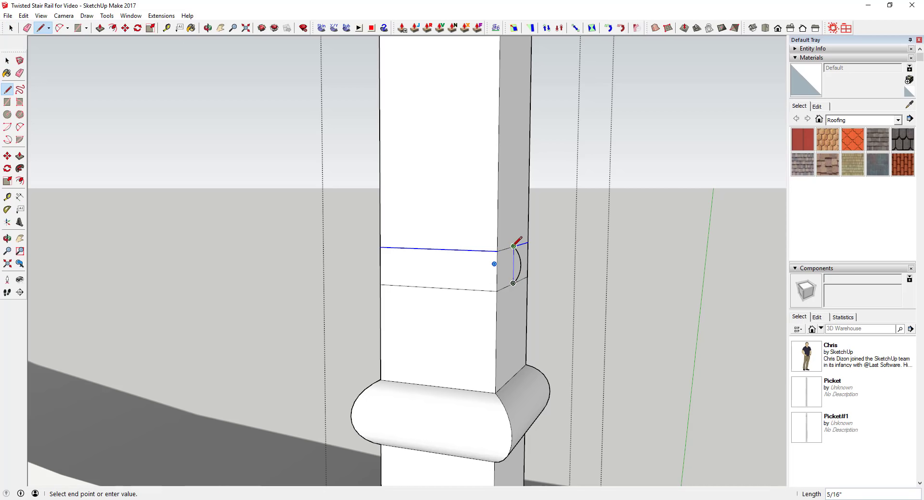
pyautogui.click(514, 245)
pyautogui.press('space')
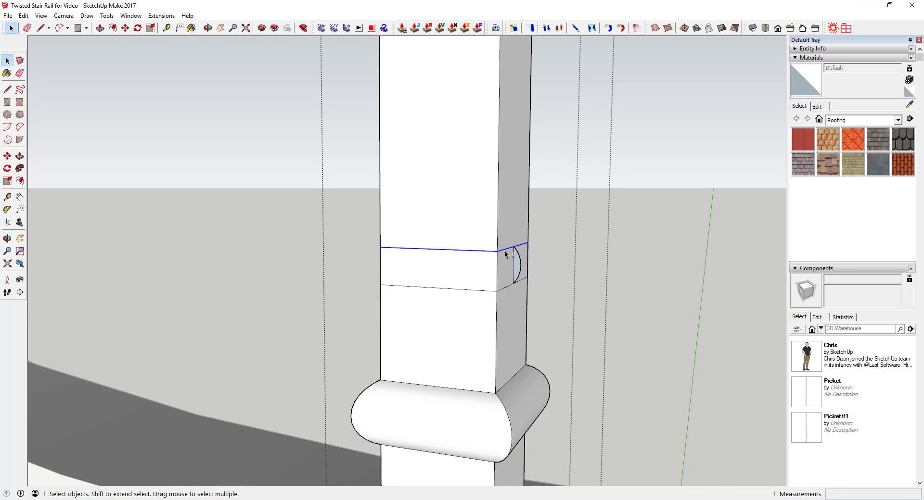
# Sweep the small profile around the post with Follow Me and reverse the faces of the resulting upper band
pyautogui.click(19, 168)
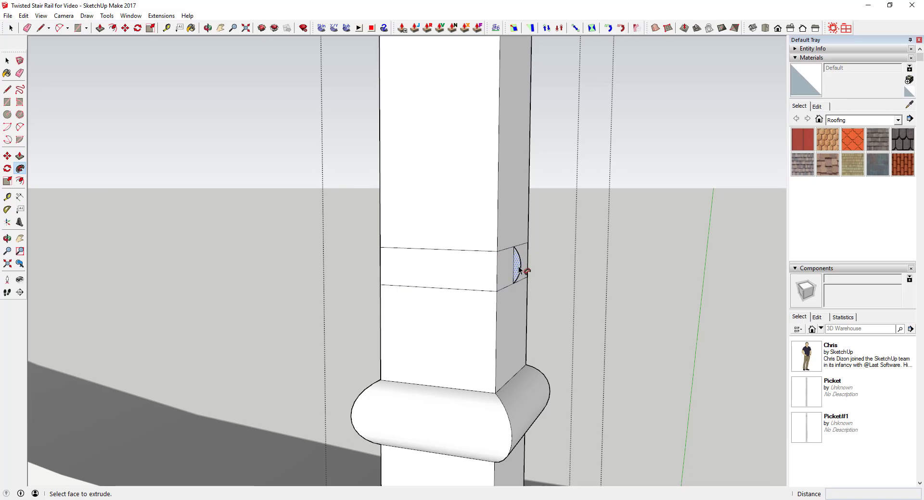
pyautogui.click(516, 266)
pyautogui.press('space')
pyautogui.moveTo(319, 220); pyautogui.dragTo(593, 313)
pyautogui.rightClick(439, 262)
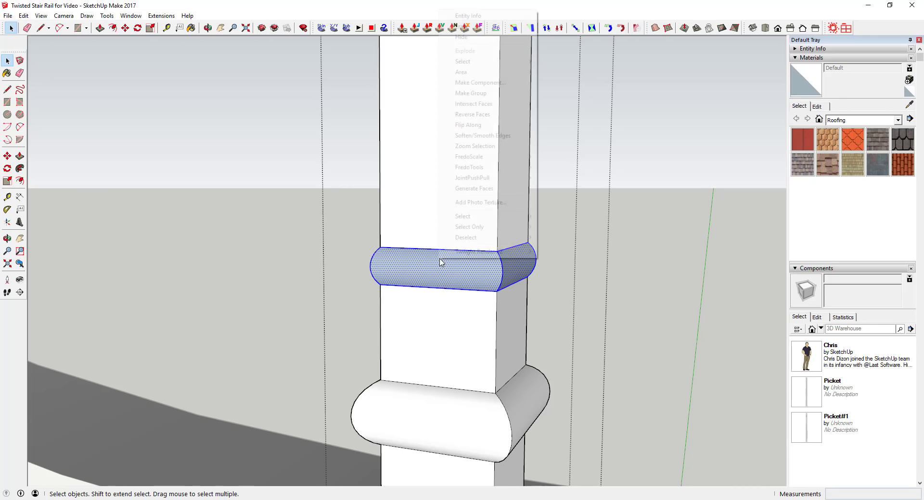
pyautogui.click(472, 114)
pyautogui.scroll(-5, 484, 240)
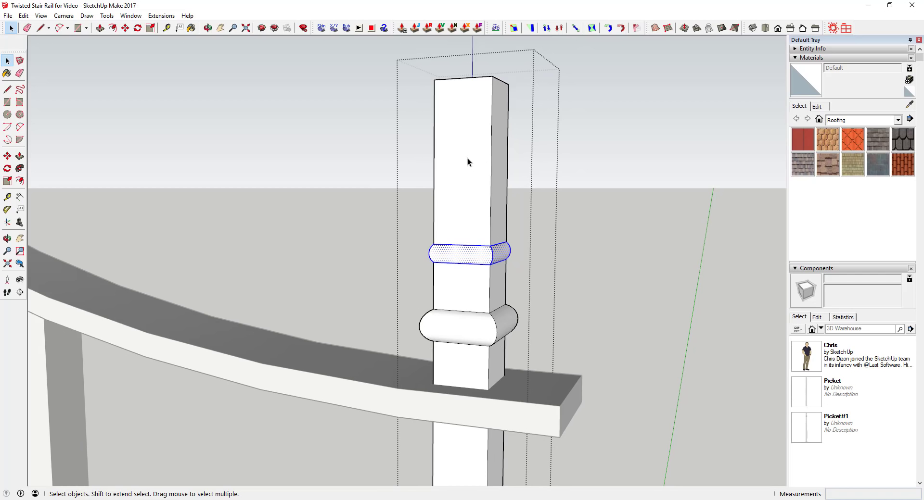
# Draw a line about 1/2" from the top face's front edge midpoint to its center, continuing straight up along the blue axis
pyautogui.moveTo(467, 155); pyautogui.dragTo(484, 216, button='middle')
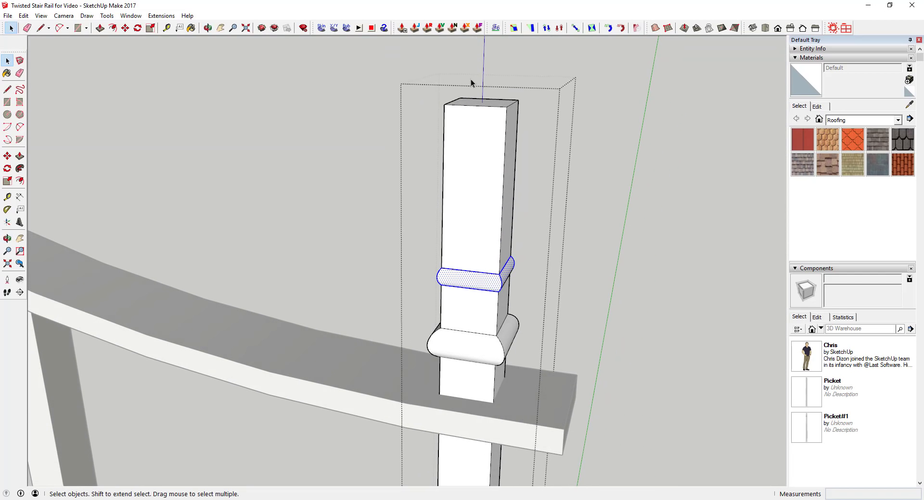
pyautogui.scroll(2, 484, 88)
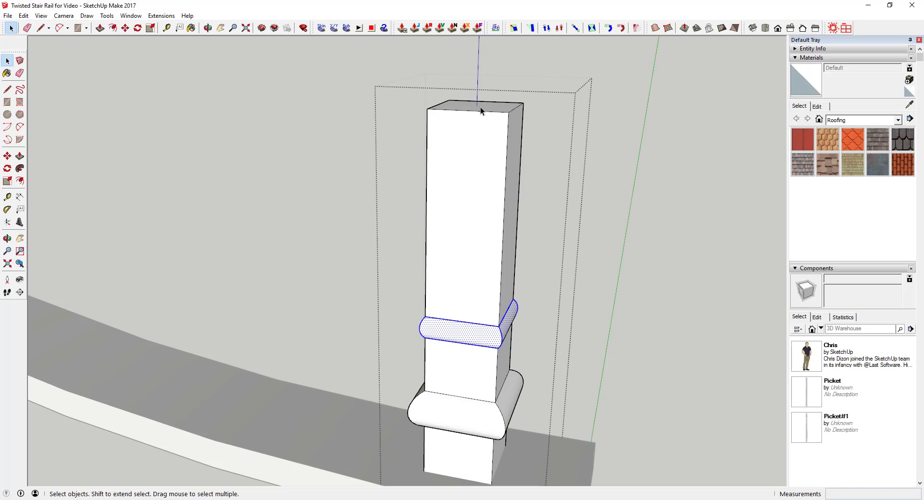
pyautogui.scroll(1, 480, 110)
pyautogui.press('l')
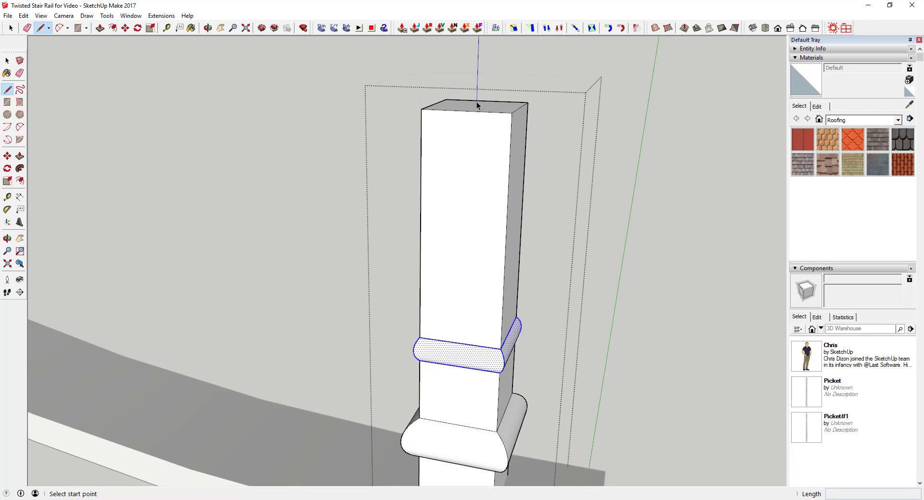
pyautogui.moveTo(478, 97); pyautogui.dragTo(470, 150, button='middle')
pyautogui.click(458, 168)
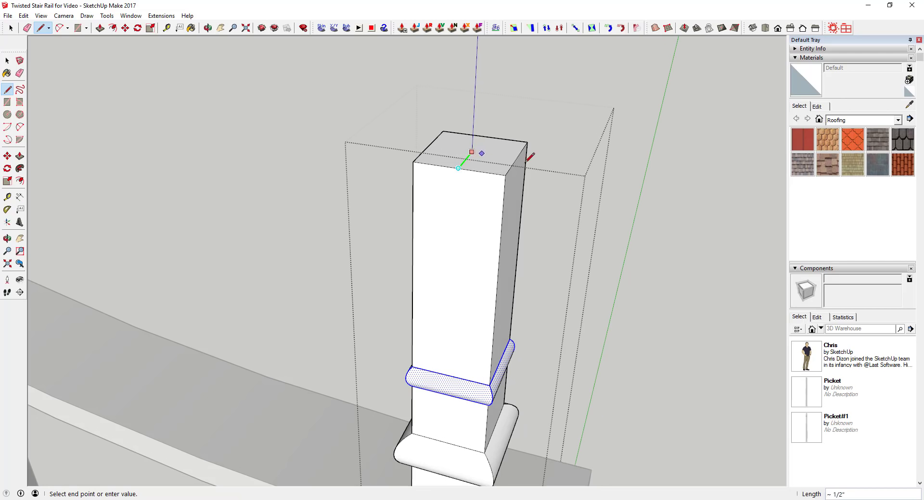
pyautogui.click(472, 152)
pyautogui.moveTo(475, 110); pyautogui.dragTo(483, 58, button='middle')
pyautogui.click(483, 73)
# Try to draw 2-point arcs from the vertical line's top end to the top face's side edge midpoint and on down the post
pyautogui.press('a')
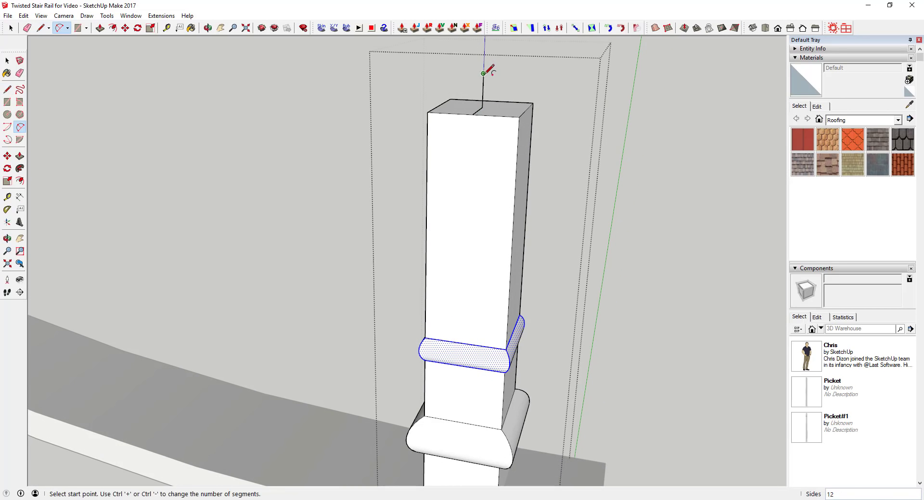
pyautogui.click(483, 73)
pyautogui.click(527, 109)
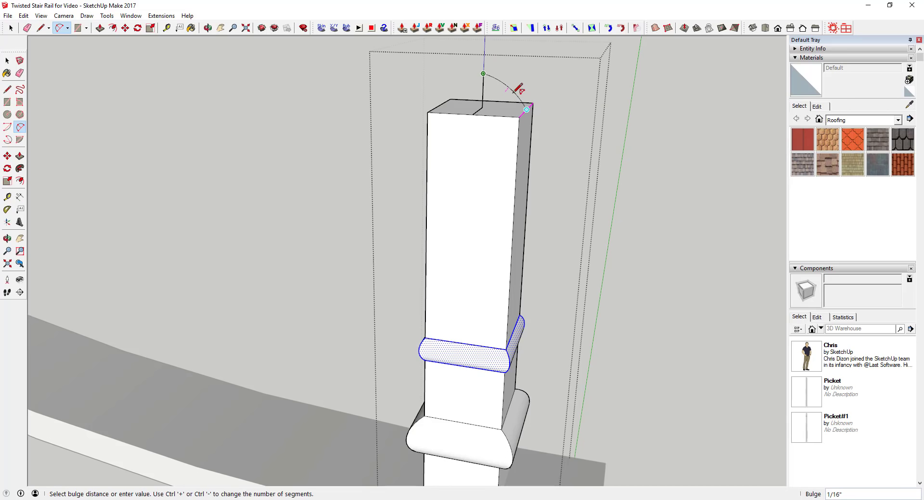
pyautogui.click(521, 87)
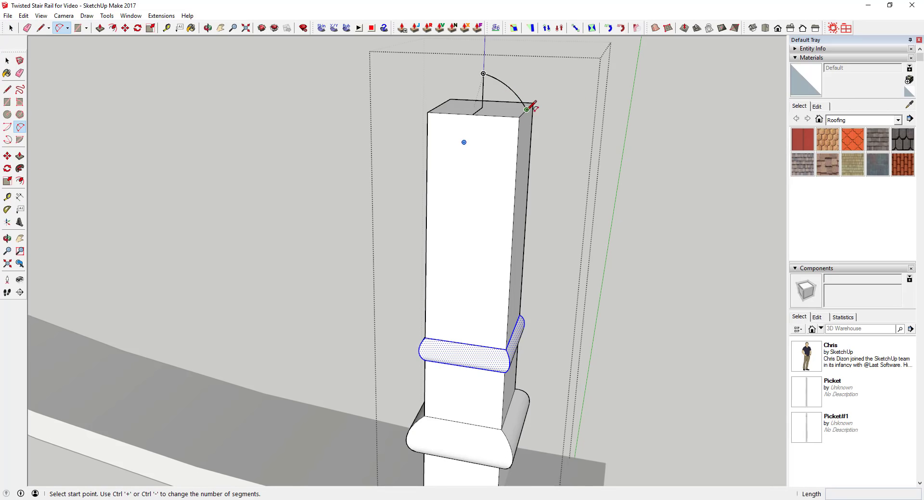
pyautogui.click(526, 110)
pyautogui.click(519, 315)
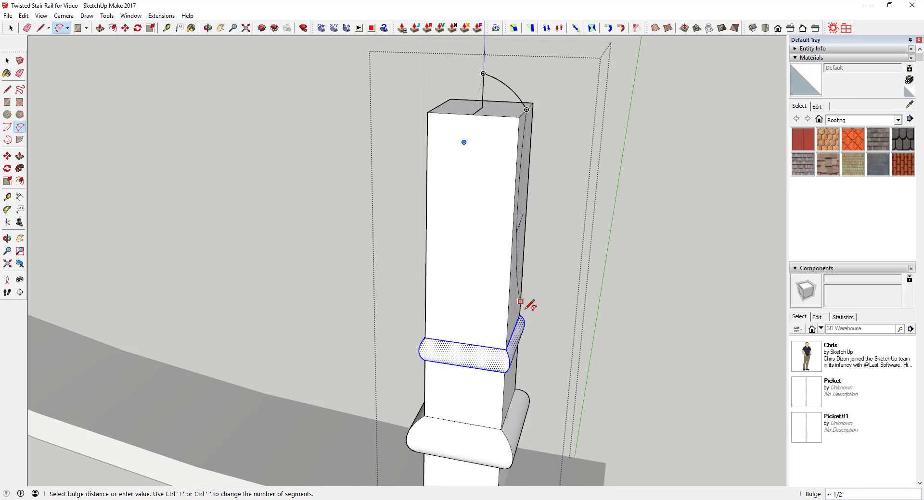
pyautogui.hotkey('ctrl', 'z')
# Draw a 2-point arc from the vertical line's top end to the top face's side edge midpoint, bulging outward about 1/16"
pyautogui.scroll(3, 521, 309)
pyautogui.scroll(-3, 524, 132)
pyautogui.scroll(-3, 524, 111)
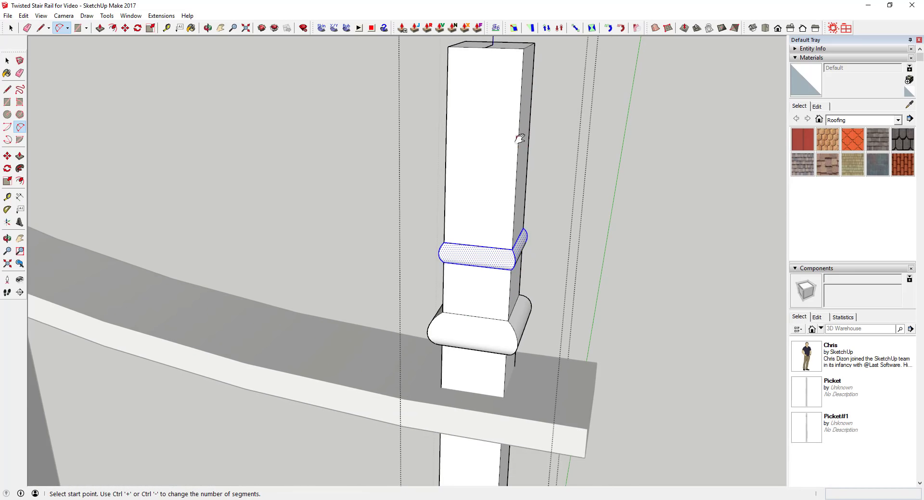
pyautogui.scroll(3, 518, 96)
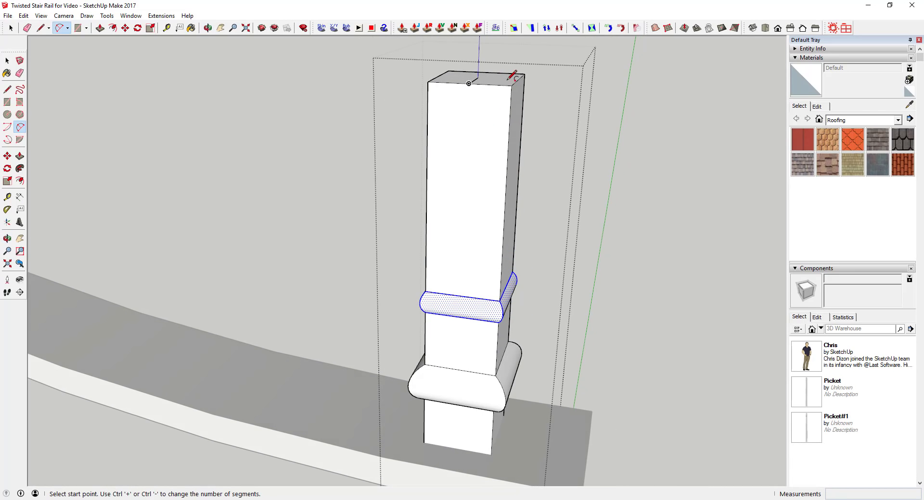
pyautogui.click(479, 46)
pyautogui.click(518, 79)
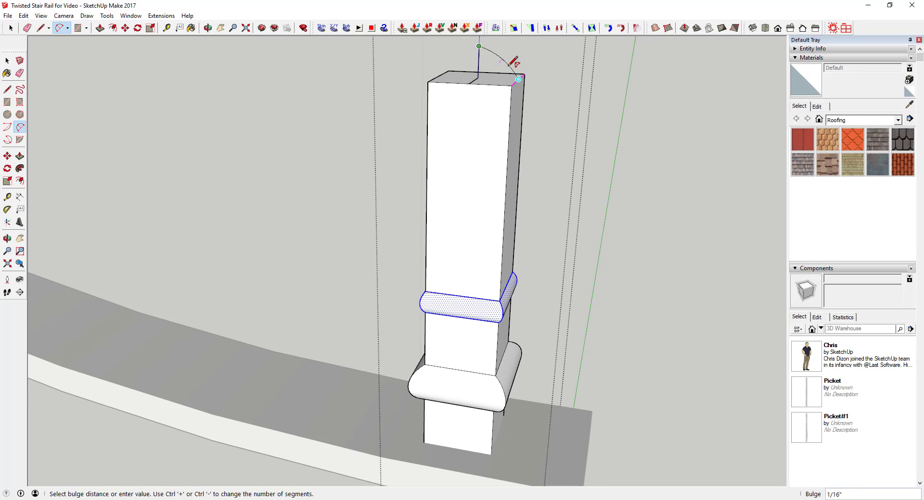
pyautogui.click(514, 64)
# Draw an outward-bulging 2-point arc from the top face's side edge midpoint down about 2 3/4" to the upper band's top edge midpoint
pyautogui.click(518, 79)
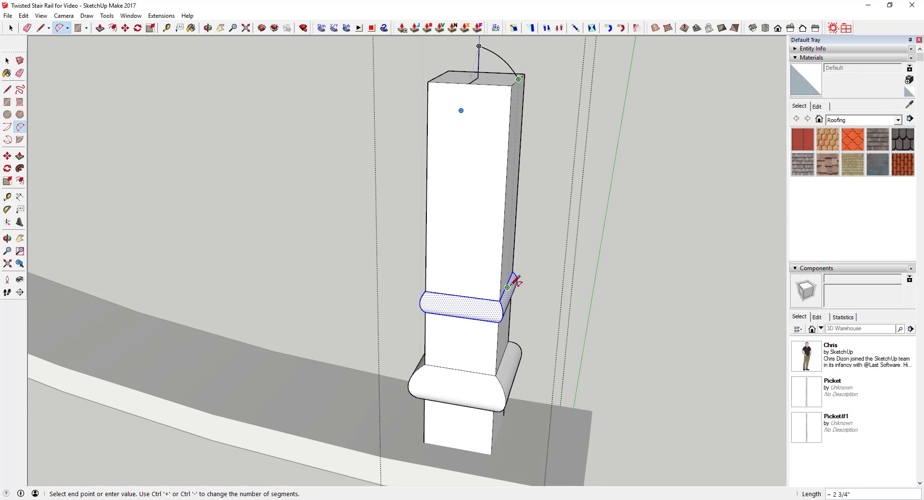
pyautogui.click(506, 284)
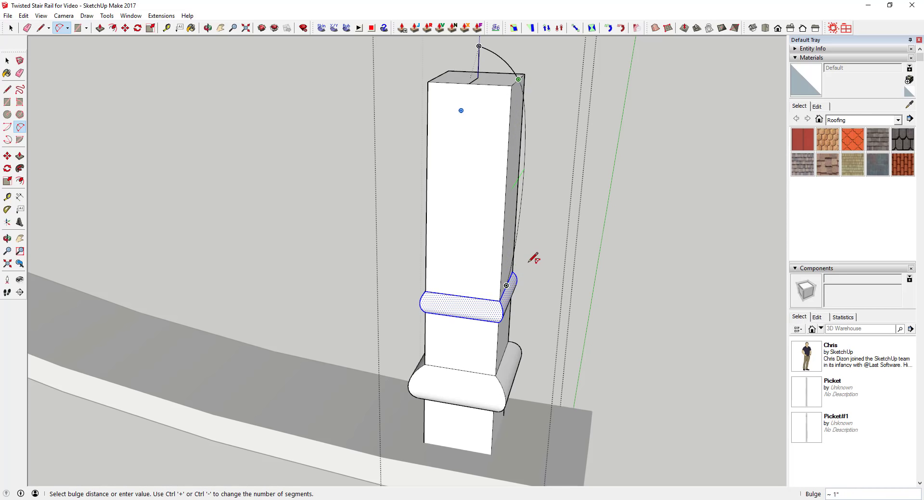
pyautogui.click(527, 233)
# Erase the post's front corner edge above the upper band to open up its interior
pyautogui.press('space')
pyautogui.moveTo(527, 233)
pyautogui.mouseDown(button='middle')
pyautogui.moveTo(495, 200)
pyautogui.moveTo(514, 222)
pyautogui.mouseUp(button='middle')
pyautogui.press('e')
pyautogui.click(419, 154)
# Draw lines from the upper band's side edge midpoint to the post's center and up to the vertical line, closing the curved profile
pyautogui.press('l')
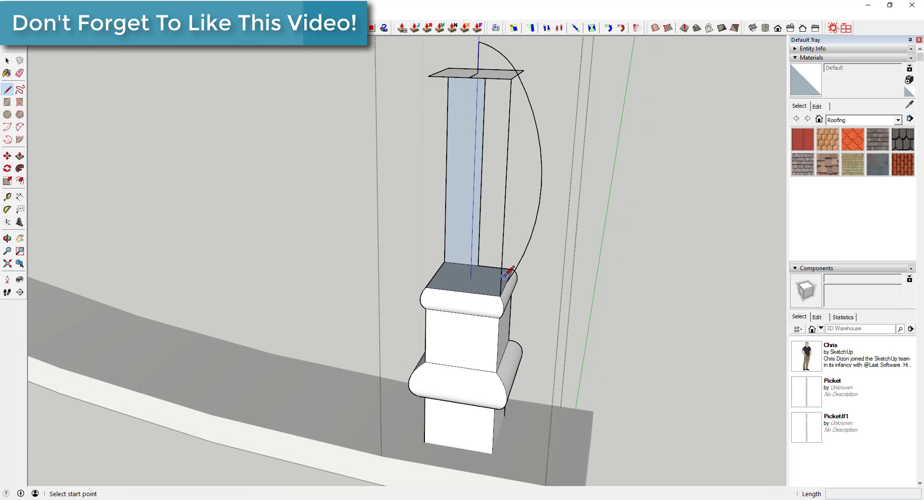
pyautogui.click(506, 282)
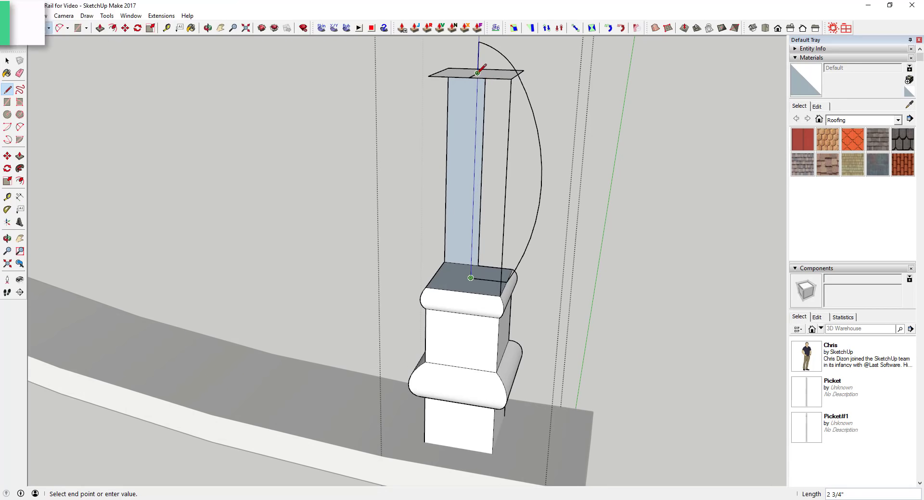
pyautogui.click(471, 277)
pyautogui.press('space')
pyautogui.moveTo(463, 149); pyautogui.dragTo(462, 94, button='middle')
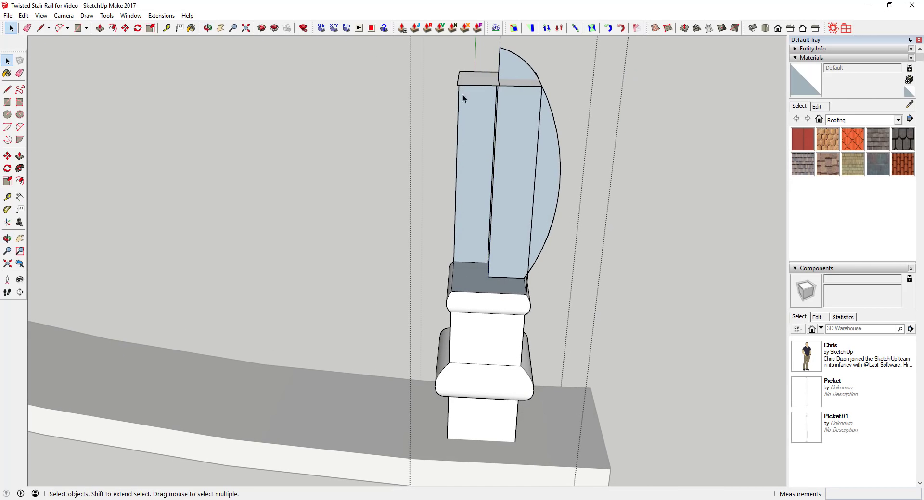
# Erase the leftover edges and faces of the old square post top, keeping only the curved profile above the upper band
pyautogui.press('e')
pyautogui.click(474, 91)
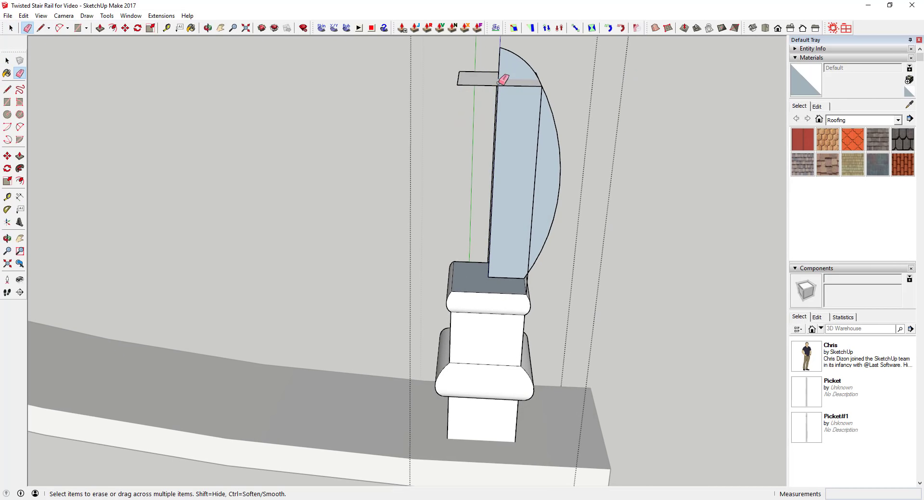
pyautogui.moveTo(511, 90); pyautogui.dragTo(558, 142, button='middle')
pyautogui.click(498, 145)
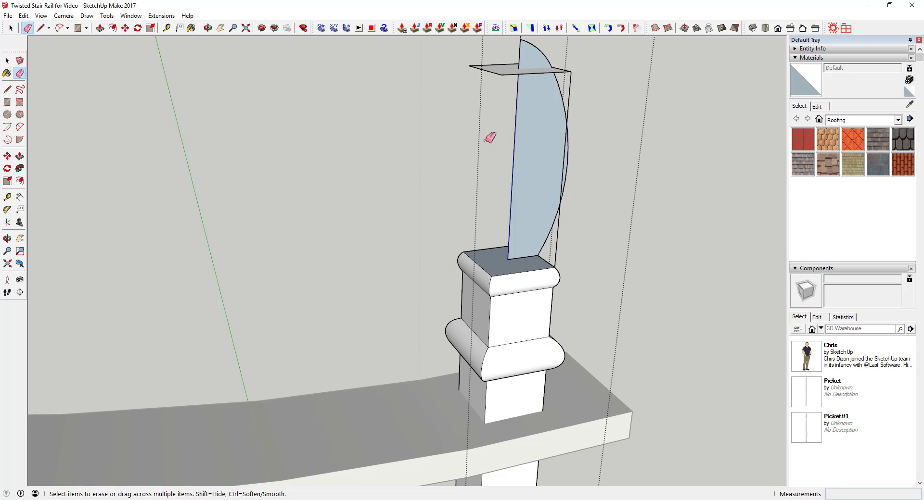
pyautogui.press('space')
pyautogui.press('e')
pyautogui.click(505, 74)
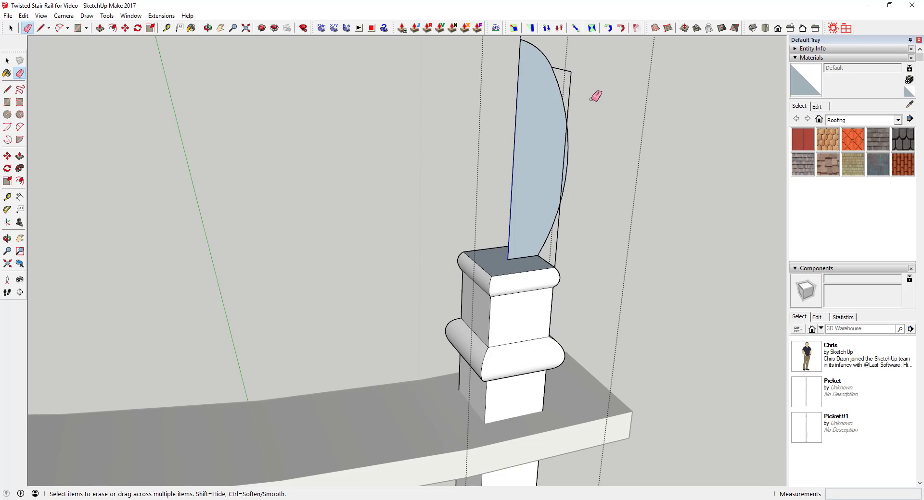
pyautogui.click(570, 77)
pyautogui.moveTo(584, 84)
pyautogui.mouseDown(button='middle')
pyautogui.moveTo(470, 69)
pyautogui.moveTo(460, 83)
pyautogui.moveTo(471, 187)
pyautogui.mouseUp(button='middle')
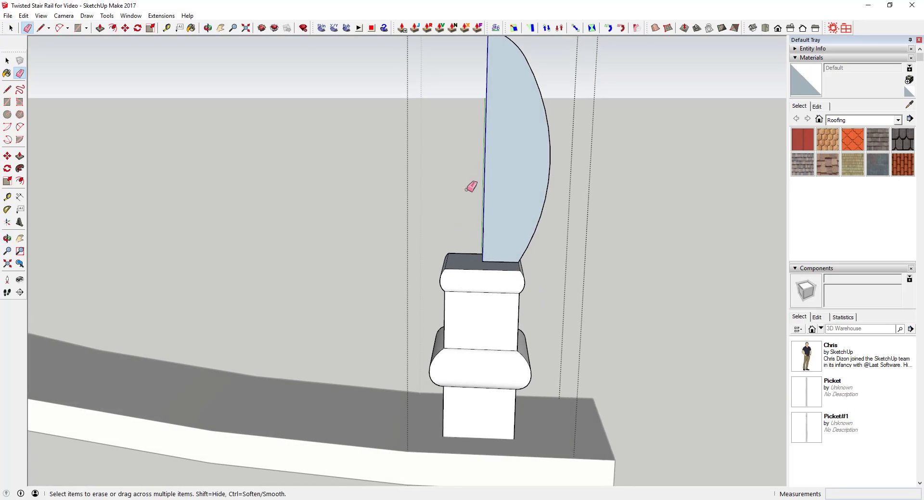
# Select the four edges around the upper band's top face and sweep the curved profile along them with Follow Me
pyautogui.press('space')
pyautogui.moveTo(517, 282); pyautogui.dragTo(532, 275)
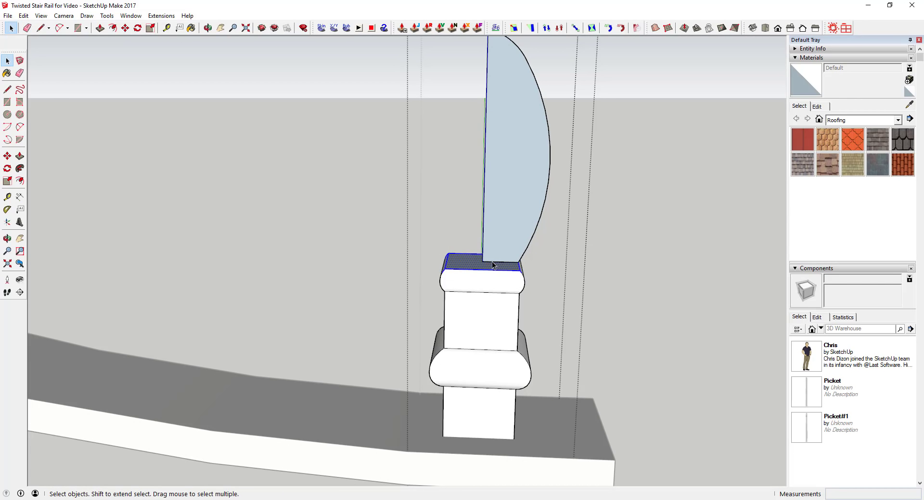
pyautogui.moveTo(469, 268); pyautogui.dragTo(828, 249, button='middle')
pyautogui.scroll(5, 466, 257)
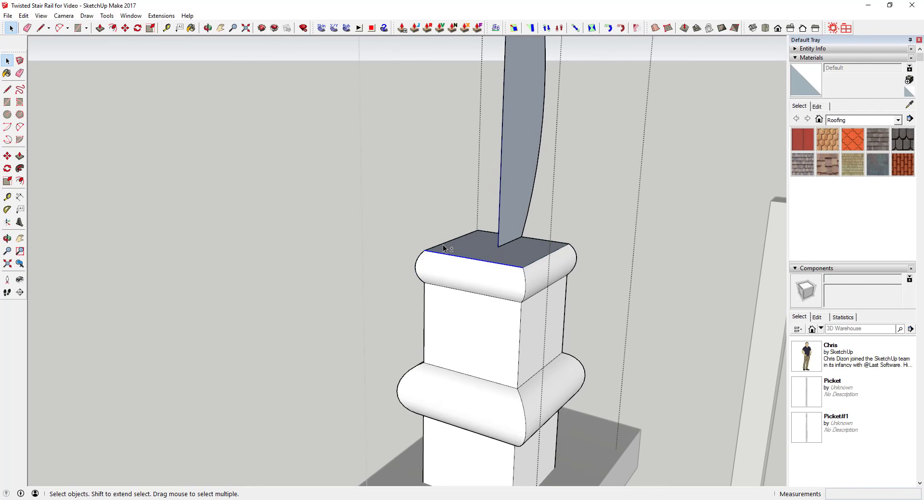
pyautogui.scroll(1, 478, 240)
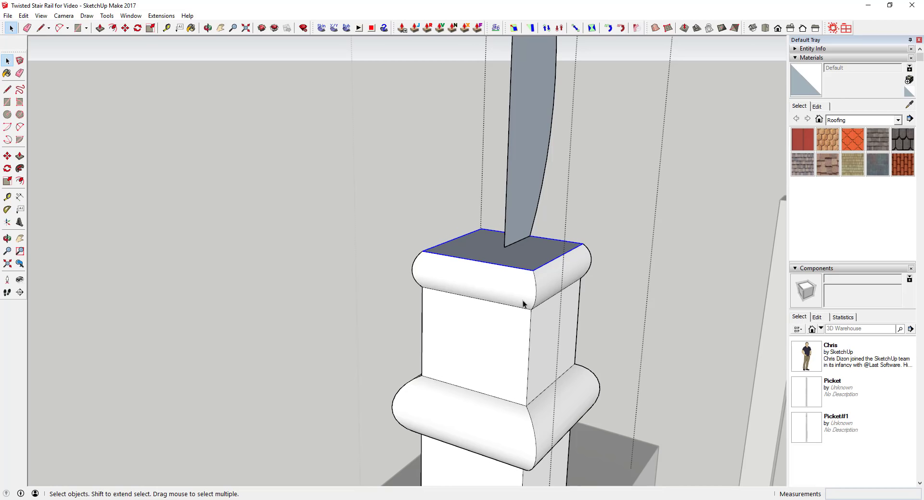
pyautogui.moveTo(523, 300); pyautogui.dragTo(294, 267, button='middle')
pyautogui.click(20, 169)
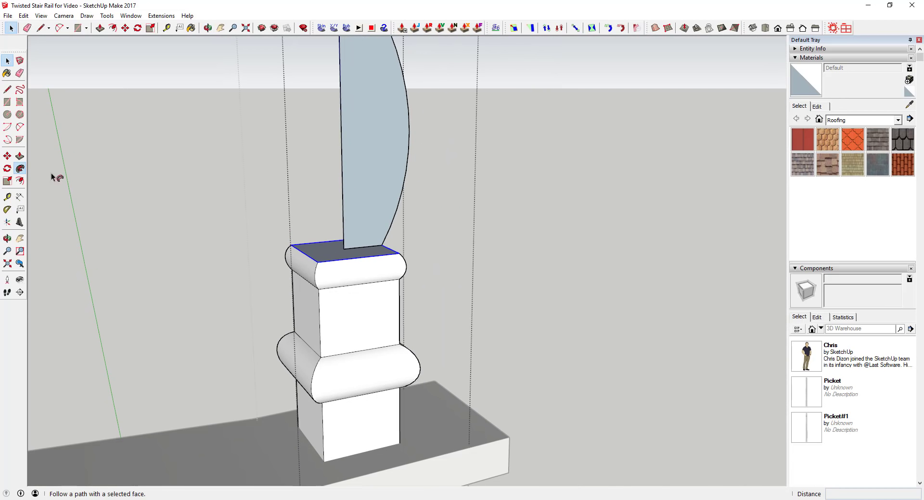
pyautogui.click(383, 184)
pyautogui.scroll(-5, 395, 188)
pyautogui.moveTo(394, 190); pyautogui.dragTo(392, 169, button='middle')
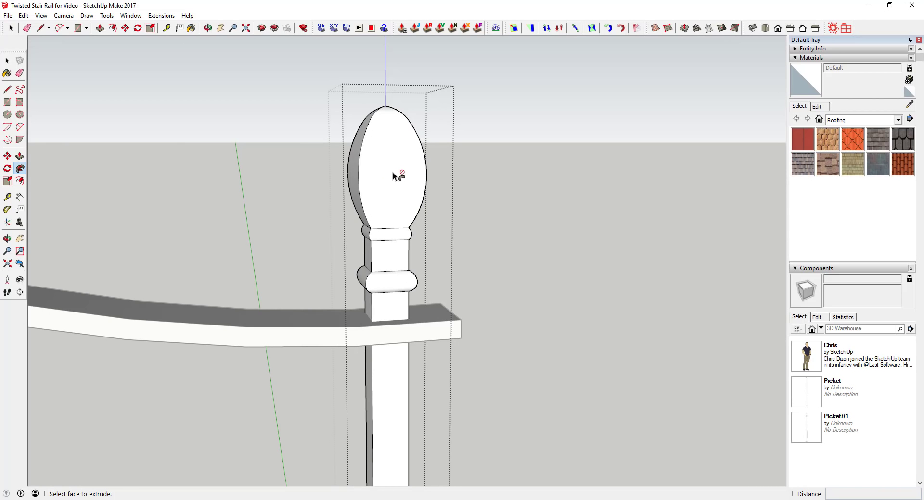
pyautogui.moveTo(399, 202); pyautogui.dragTo(340, 235, button='middle')
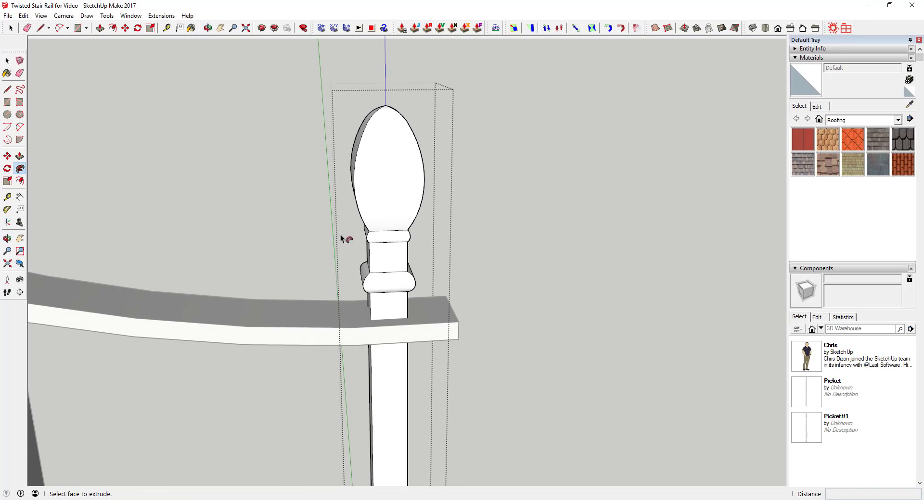
# Select the whole curved post top above the upper band and make it a group
pyautogui.press('space')
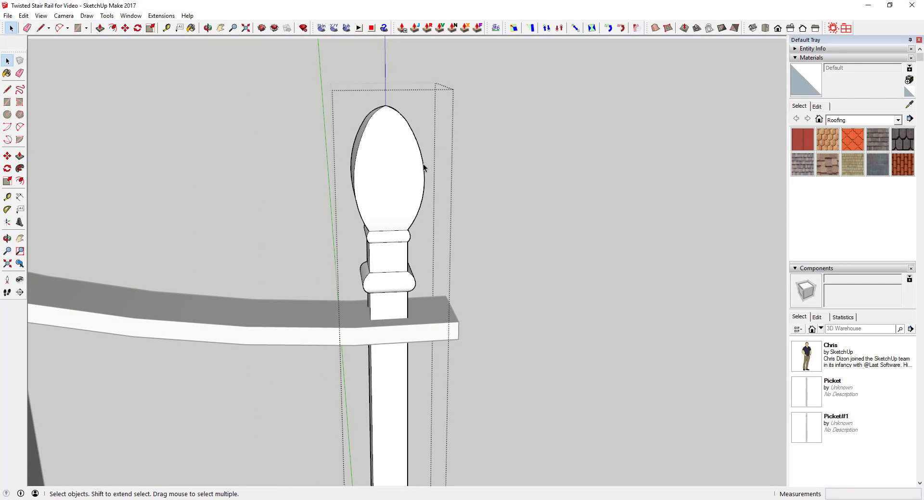
pyautogui.click(320, 96)
pyautogui.moveTo(320, 96); pyautogui.dragTo(451, 241)
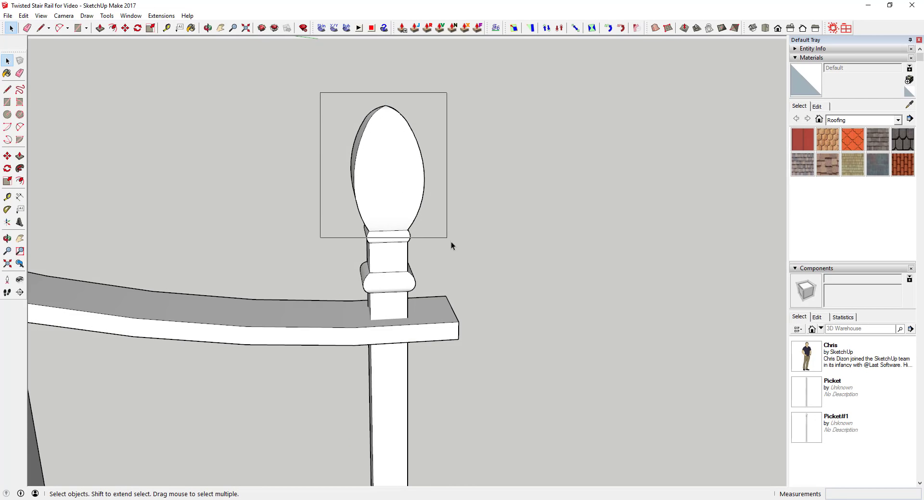
pyautogui.doubleClick(391, 165)
pyautogui.moveTo(310, 85); pyautogui.dragTo(443, 232)
pyautogui.moveTo(443, 233); pyautogui.dragTo(443, 212, button='middle')
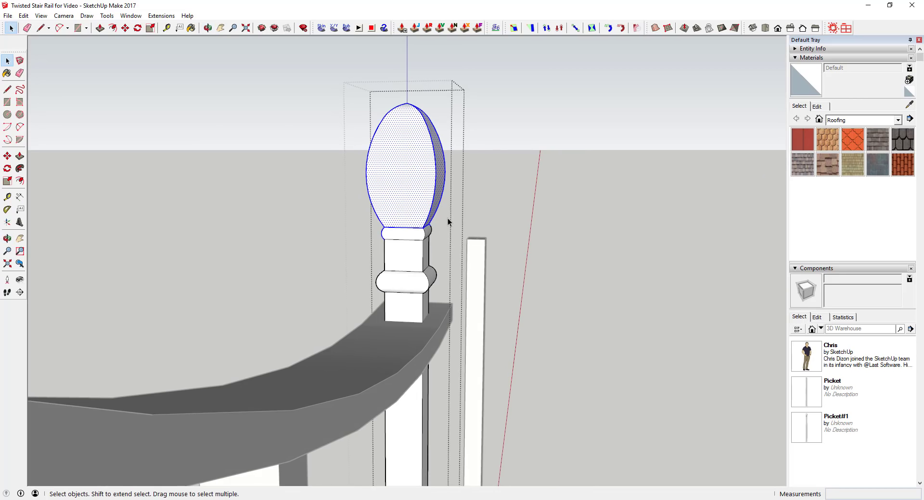
pyautogui.scroll(5, 555, 209)
pyautogui.moveTo(556, 209); pyautogui.dragTo(886, 236, button='middle')
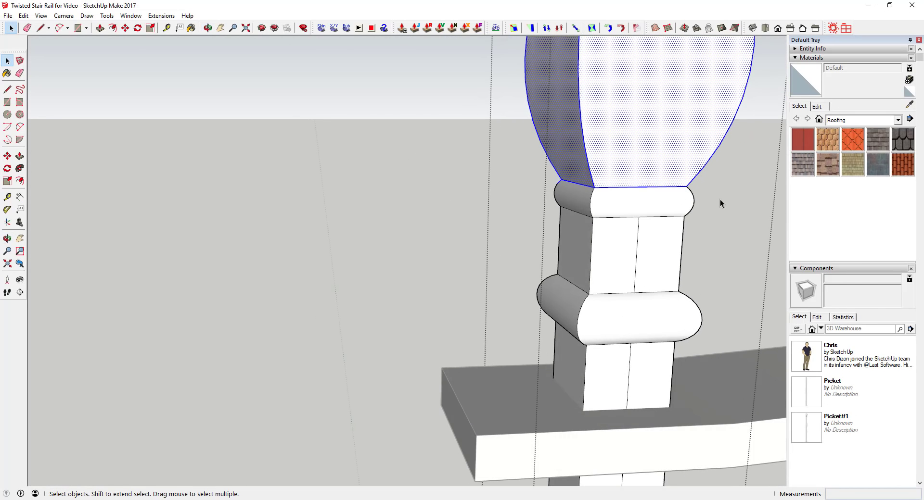
pyautogui.moveTo(716, 199); pyautogui.dragTo(602, 202, button='middle')
pyautogui.keyDown('shift'); pyautogui.moveTo(601, 202); pyautogui.dragTo(505, 349, button='middle'); pyautogui.keyUp('shift')
pyautogui.rightClick(474, 215)
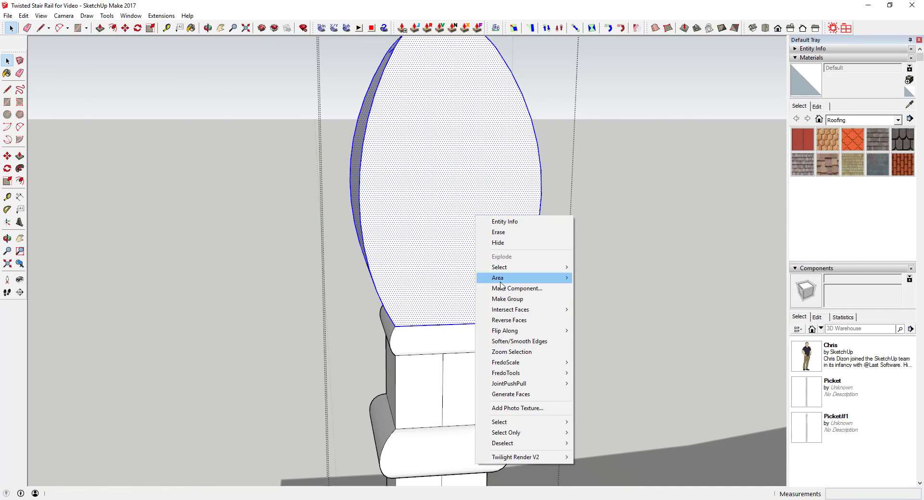
pyautogui.click(512, 301)
pyautogui.moveTo(513, 302); pyautogui.dragTo(359, 201, button='middle')
pyautogui.scroll(-5, 359, 200)
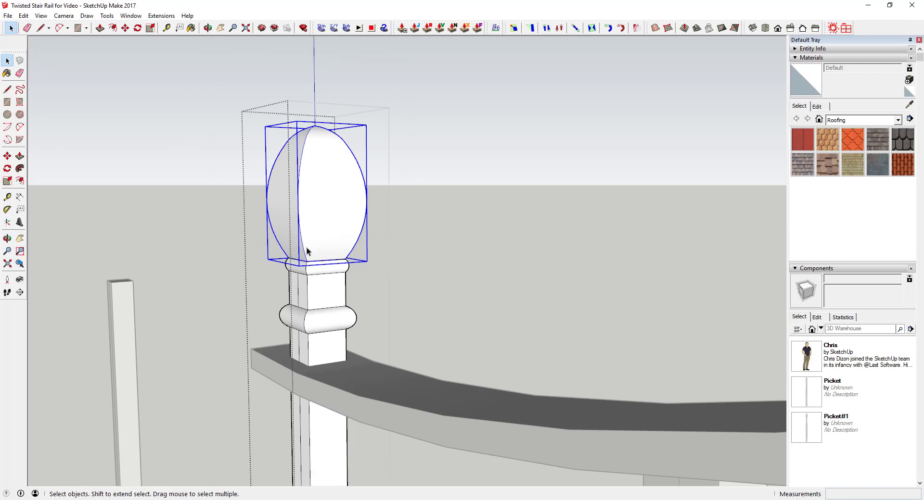
# Try to scale the post top group about its center along the green axis and along the blue axis
pyautogui.press('s')
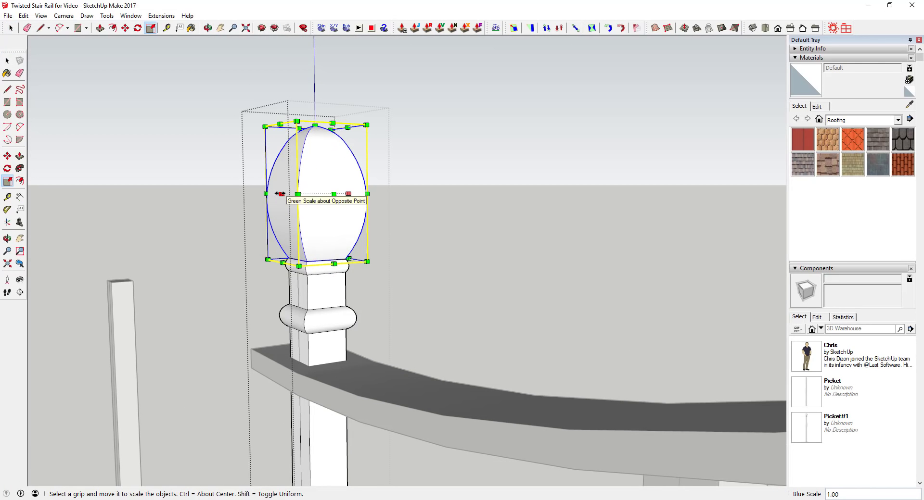
pyautogui.moveTo(281, 195); pyautogui.dragTo(276, 194)
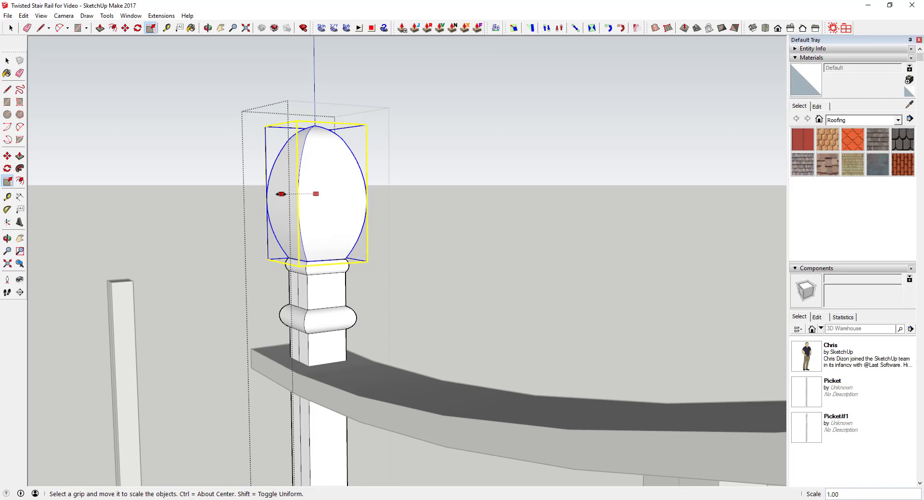
pyautogui.press('space')
pyautogui.moveTo(356, 198); pyautogui.dragTo(252, 215, button='middle')
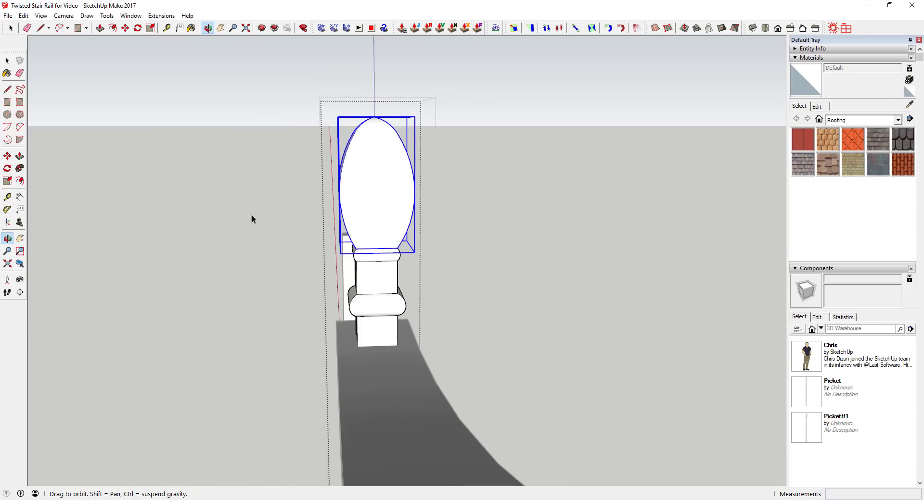
pyautogui.press('s')
pyautogui.moveTo(367, 119)
pyautogui.mouseDown()
pyautogui.moveTo(368, 134)
pyautogui.moveTo(371, 126)
pyautogui.mouseUp()
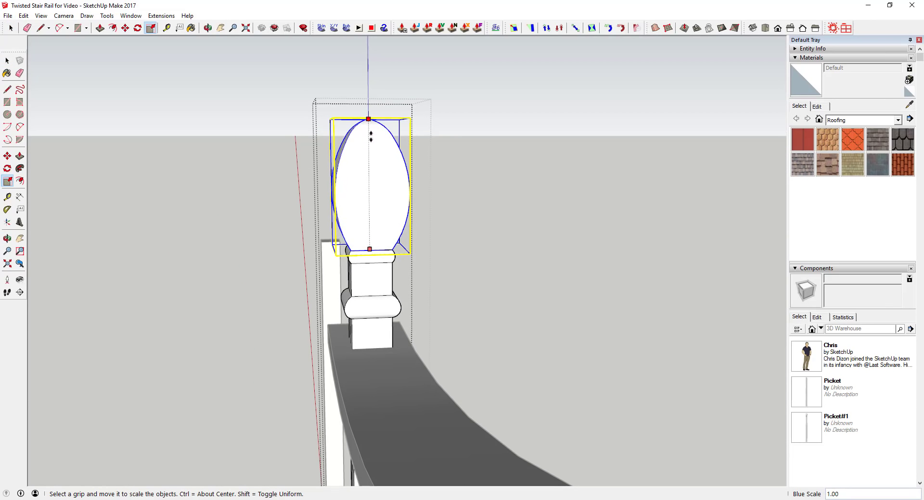
pyautogui.press('space')
pyautogui.moveTo(344, 189); pyautogui.dragTo(518, 212, button='middle')
# Scale the post top group down along the blue axis to make it shorter and rounder, and leave the post component
pyautogui.doubleClick(484, 171)
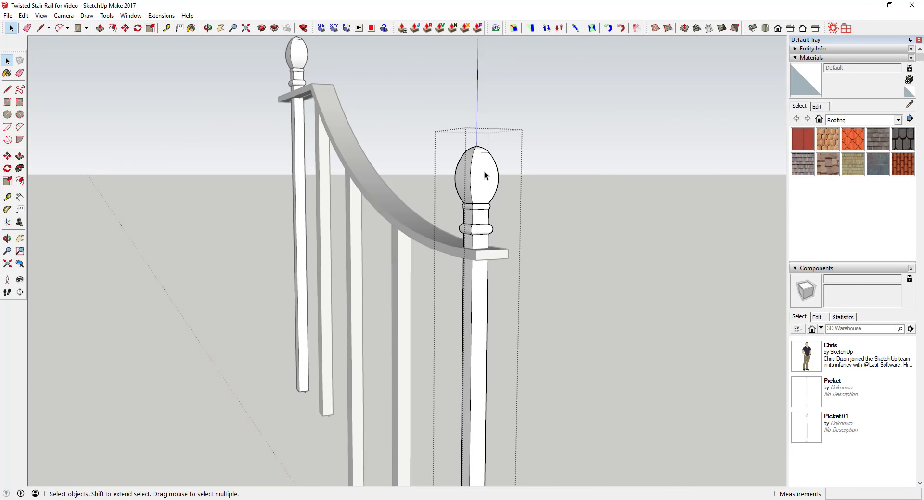
pyautogui.doubleClick(475, 174)
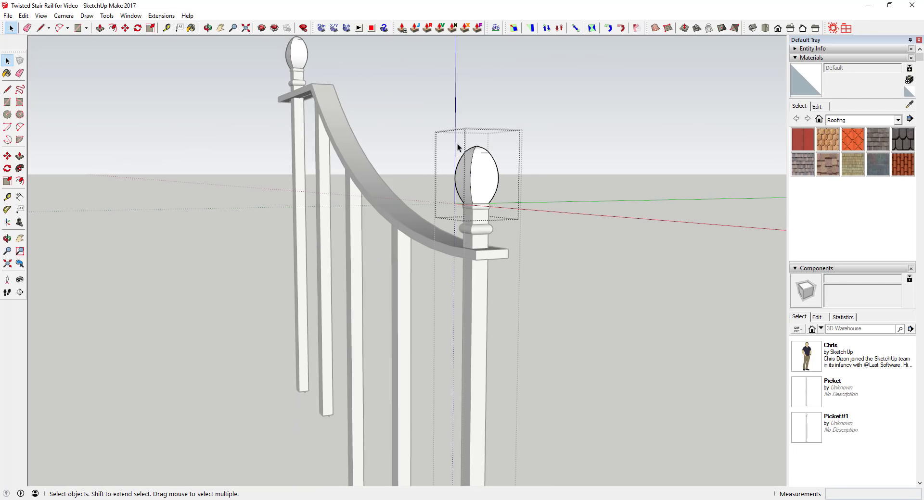
pyautogui.press('s')
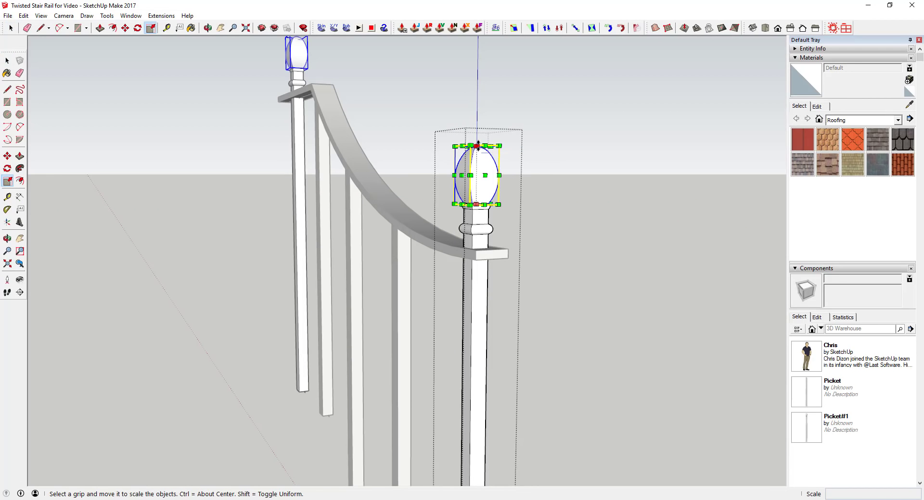
pyautogui.moveTo(477, 146); pyautogui.dragTo(480, 158)
pyautogui.press('space')
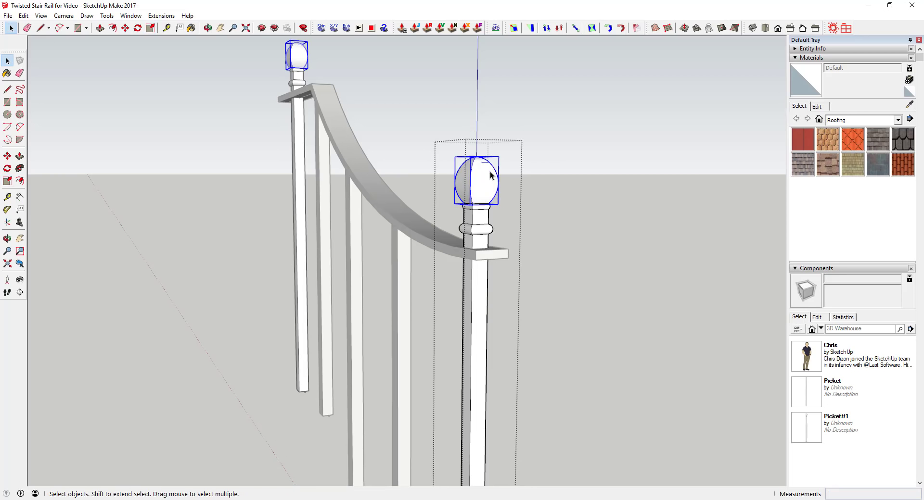
pyautogui.scroll(2, 473, 193)
pyautogui.click(541, 192)
pyautogui.scroll(4, 495, 203)
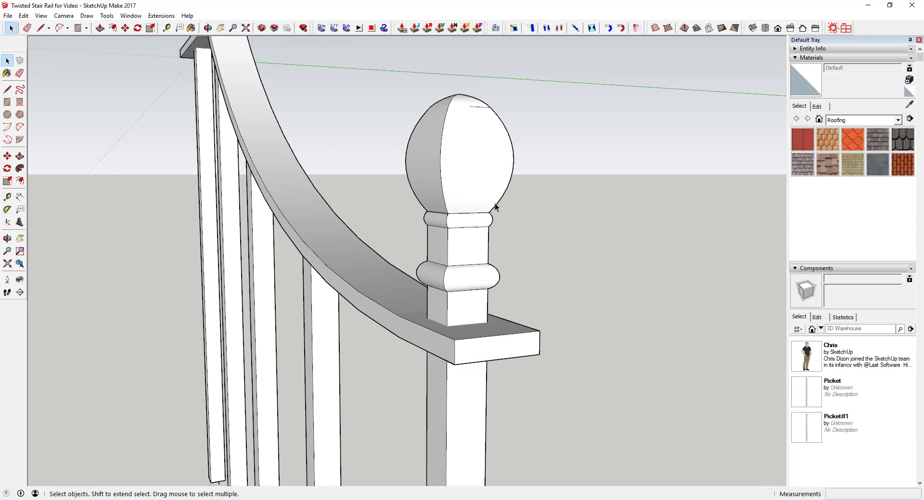
# Open the post component for editing near the stray edge on its rounded top
pyautogui.moveTo(492, 190); pyautogui.dragTo(510, 187, button='middle')
pyautogui.scroll(-3, 500, 144)
pyautogui.scroll(-2, 499, 135)
pyautogui.click(496, 132)
pyautogui.doubleClick(495, 130)
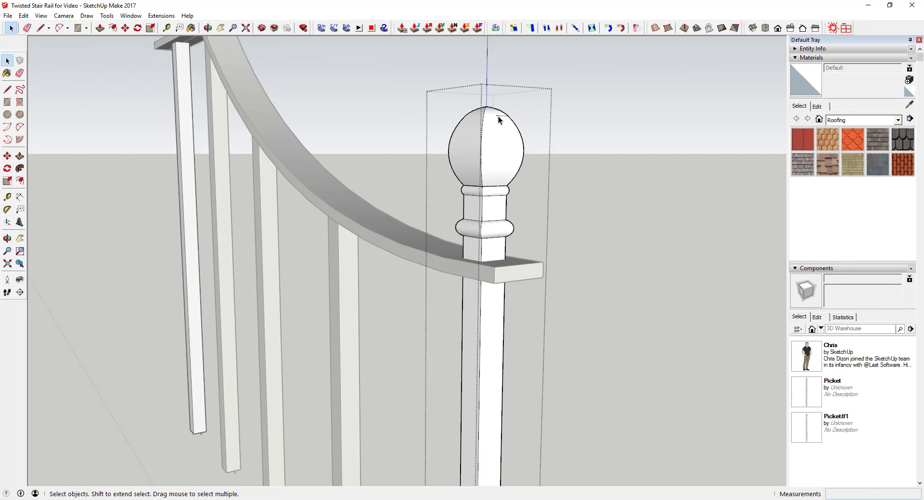
# Try to erase the stray edge without opening the rounded top's group, and undo the erasure
pyautogui.press('e')
pyautogui.click(501, 124)
pyautogui.hotkey('ctrl', 'z')
pyautogui.press('space')
# Open the rounded top's group and erase the short stray edge on its curved face
pyautogui.doubleClick(497, 137)
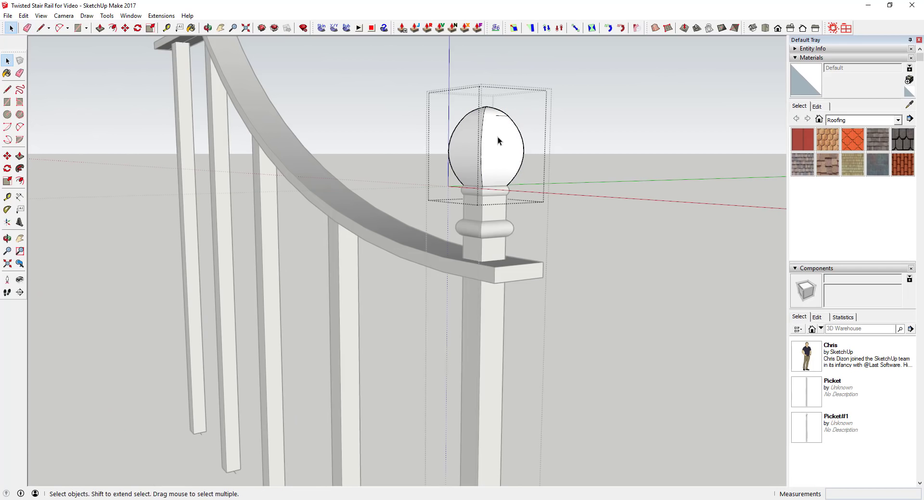
pyautogui.press('e')
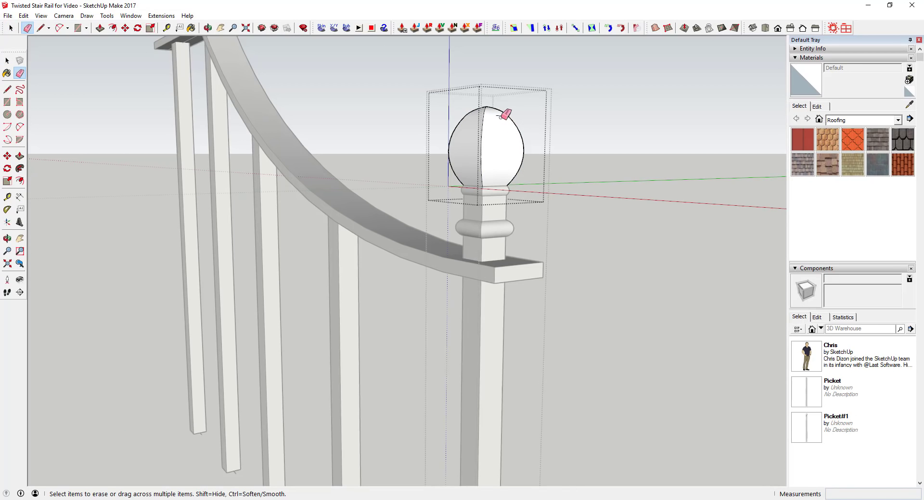
pyautogui.press('space')
pyautogui.scroll(-2, 511, 143)
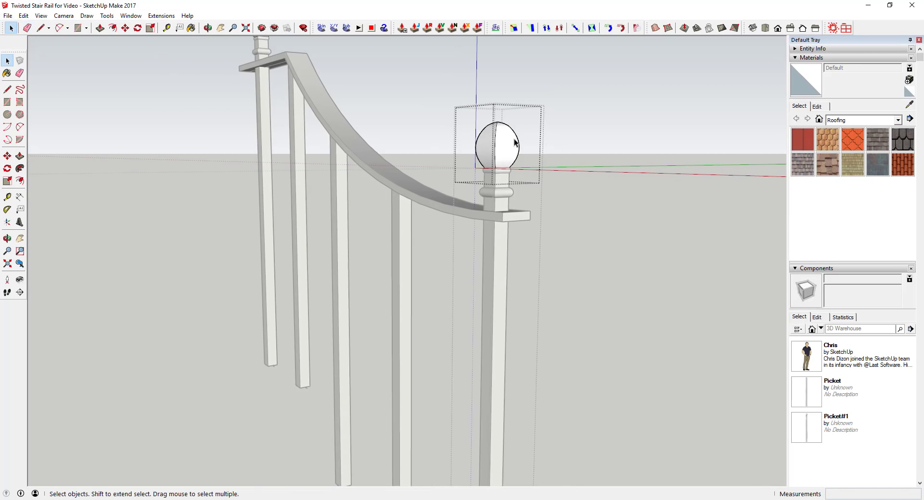
# Close the rounded top's group and stretch it taller along the blue axis
pyautogui.press('s')
pyautogui.press('space')
pyautogui.press('Escape')
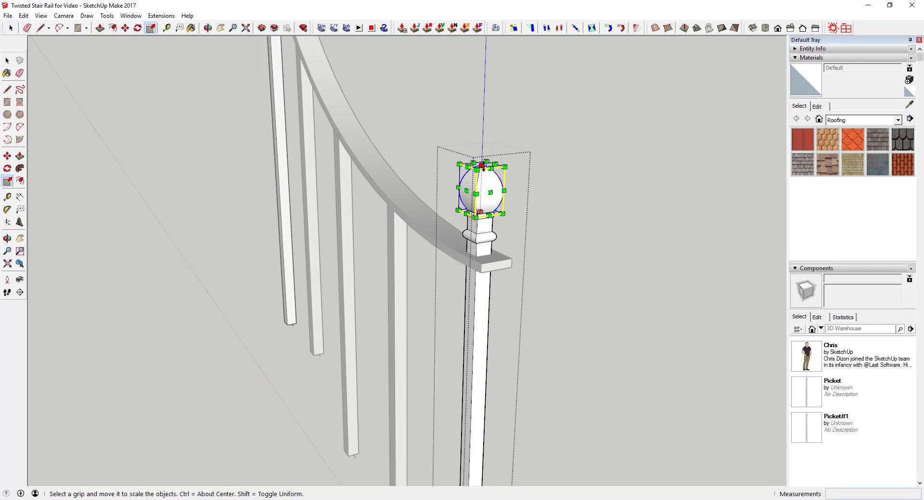
pyautogui.moveTo(483, 164); pyautogui.dragTo(483, 158)
pyautogui.press('space')
# Group the curved rail and copy it 2' 6" straight down to the lower ends of the pickets
pyautogui.scroll(-3, 548, 191)
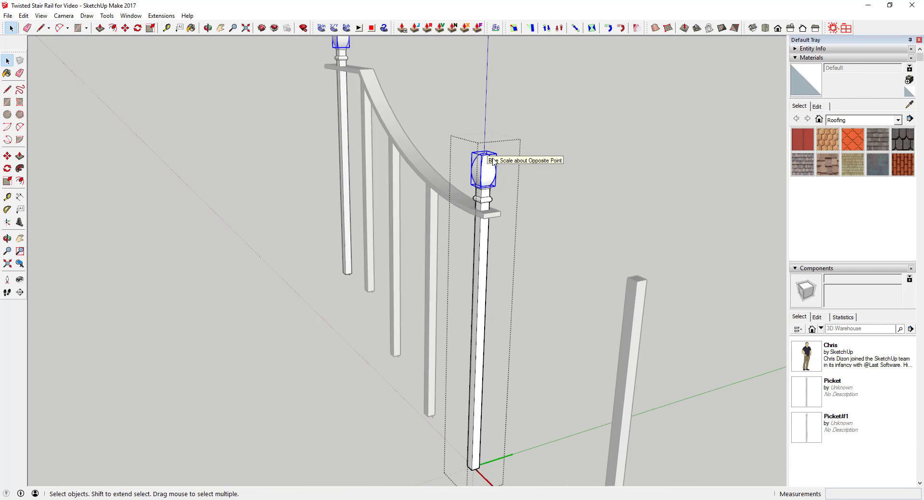
pyautogui.moveTo(560, 188); pyautogui.dragTo(419, 162, button='middle')
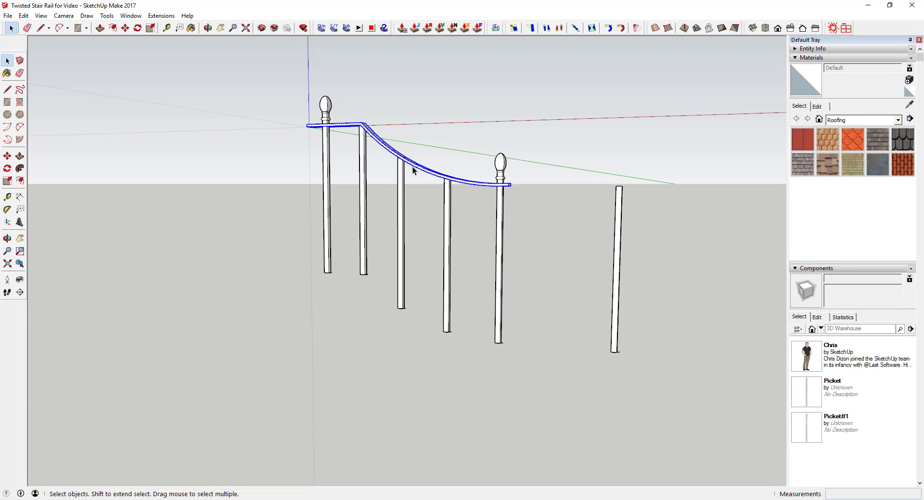
pyautogui.rightClick(380, 146)
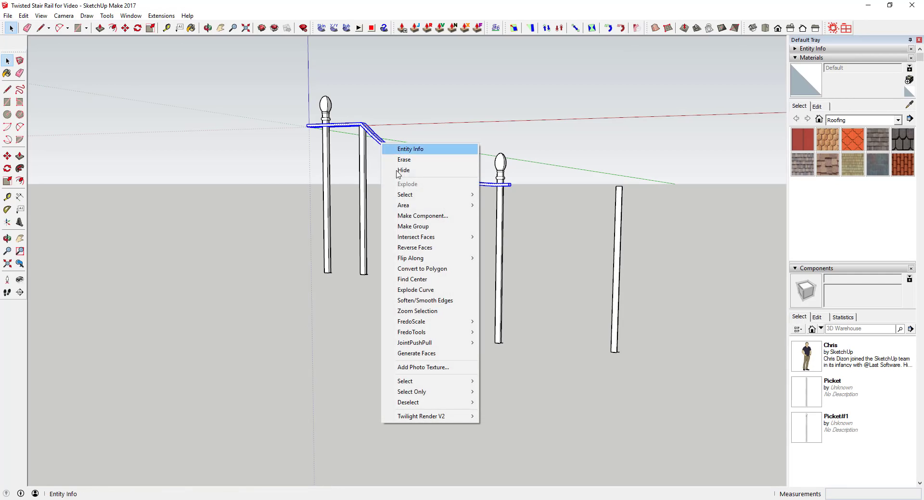
pyautogui.click(421, 225)
pyautogui.scroll(2, 304, 126)
pyautogui.scroll(1, 304, 126)
pyautogui.press('m')
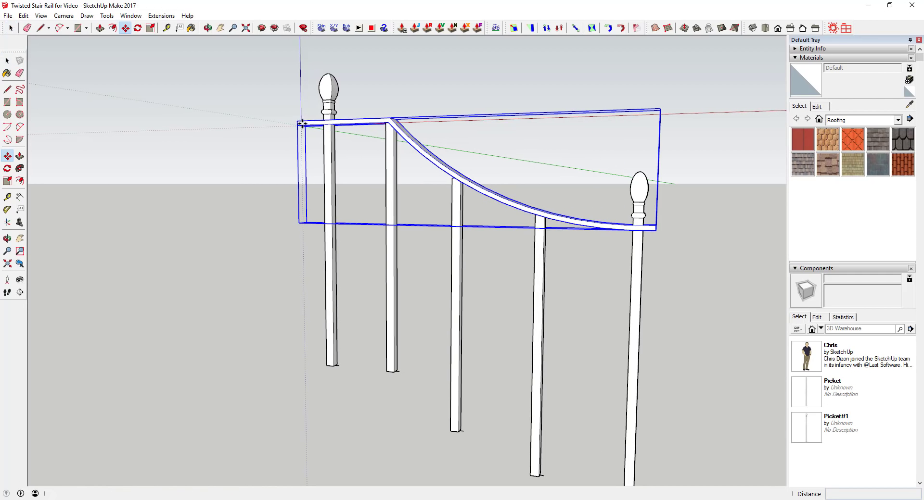
pyautogui.click(297, 125)
pyautogui.press('ctrl')
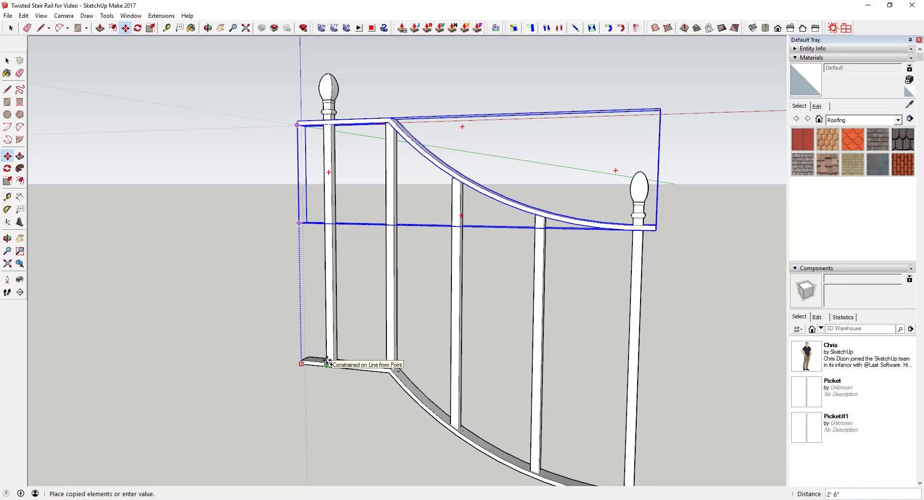
pyautogui.click(327, 361)
pyautogui.scroll(-5, 344, 273)
pyautogui.press('space')
# Open the end post component and extend its bottom face about 7 1/4" below the lower rail
pyautogui.moveTo(355, 231); pyautogui.dragTo(320, 285, button='middle')
pyautogui.scroll(3, 320, 285)
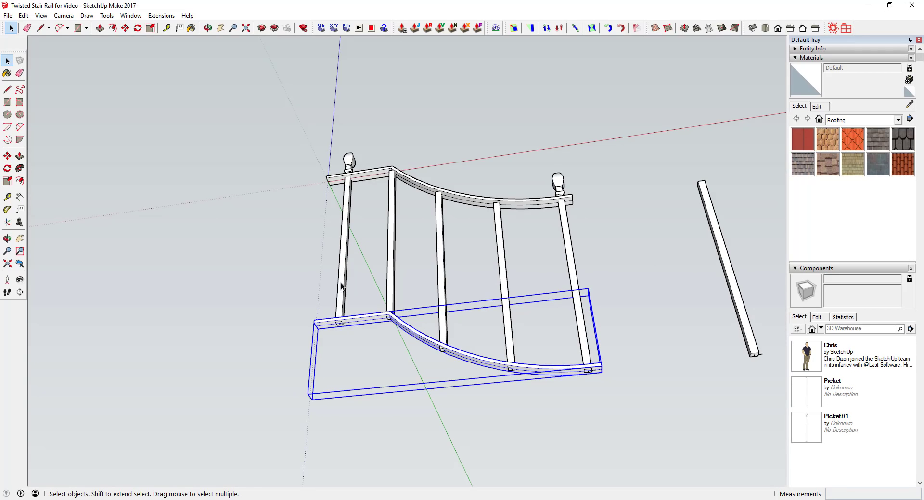
pyautogui.doubleClick(341, 283)
pyautogui.scroll(3, 339, 328)
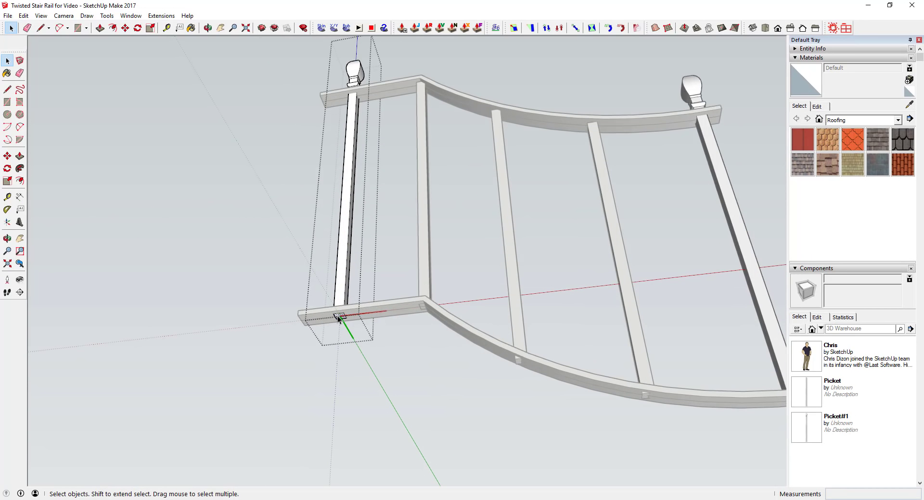
pyautogui.press('p')
pyautogui.moveTo(337, 316); pyautogui.dragTo(343, 386)
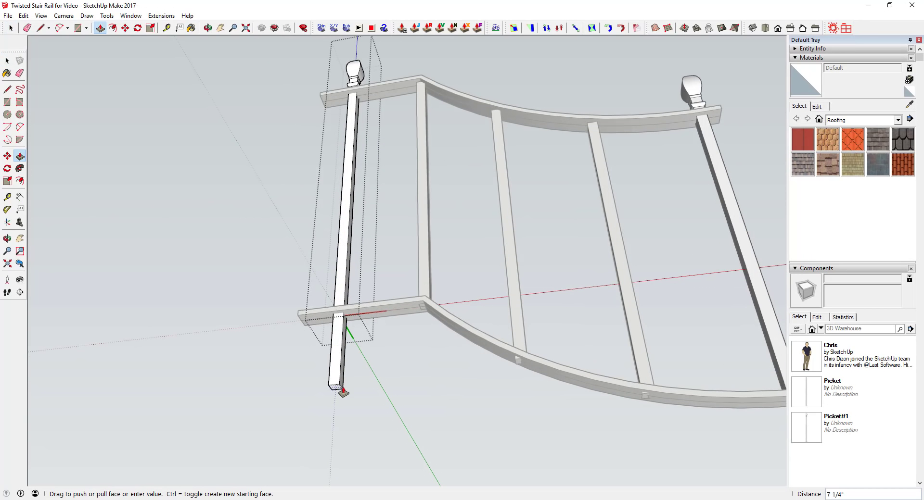
pyautogui.click(343, 390)
pyautogui.press('space')
pyautogui.scroll(-3, 335, 334)
pyautogui.moveTo(386, 300); pyautogui.dragTo(406, 336, button='middle')
pyautogui.scroll(-3, 431, 373)
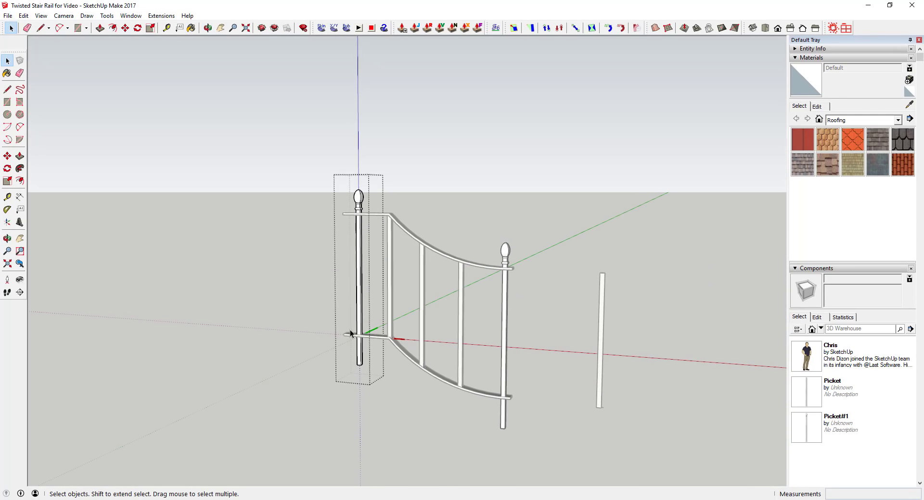
# Move the spare picket along the green axis to the other side of the railing, about 6' 4 15/16"
pyautogui.moveTo(580, 331); pyautogui.dragTo(472, 320, button='middle')
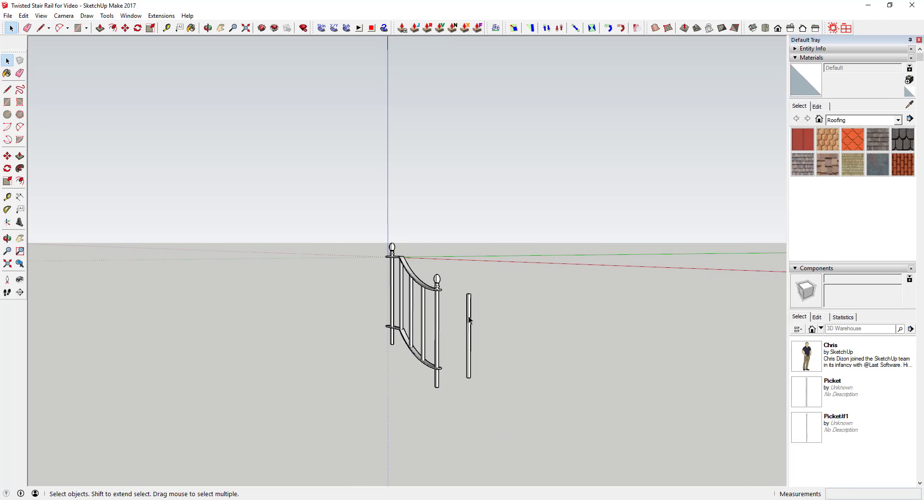
pyautogui.press('m')
pyautogui.click(471, 322)
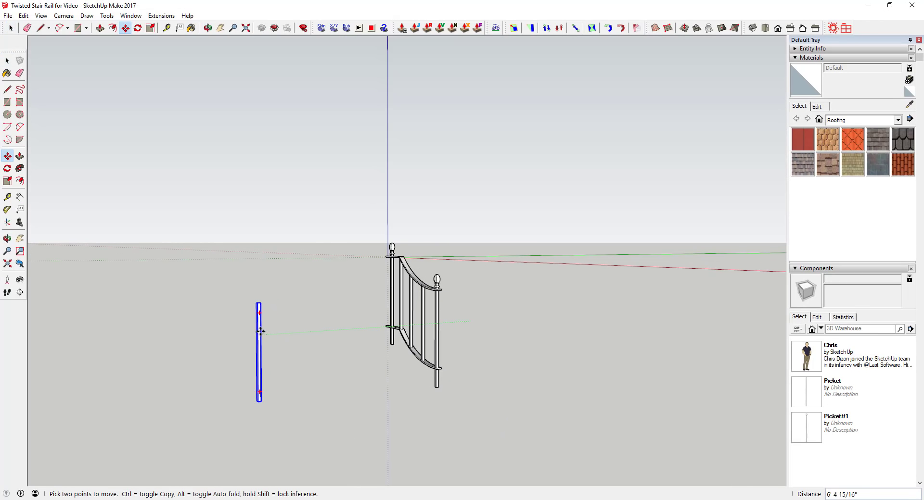
pyautogui.click(261, 332)
pyautogui.press('space')
pyautogui.moveTo(479, 353); pyautogui.dragTo(383, 407, button='middle')
pyautogui.scroll(2, 442, 331)
pyautogui.moveTo(442, 331); pyautogui.dragTo(428, 243, button='middle')
pyautogui.scroll(4, 422, 257)
pyautogui.moveTo(382, 212); pyautogui.dragTo(411, 264, button='middle')
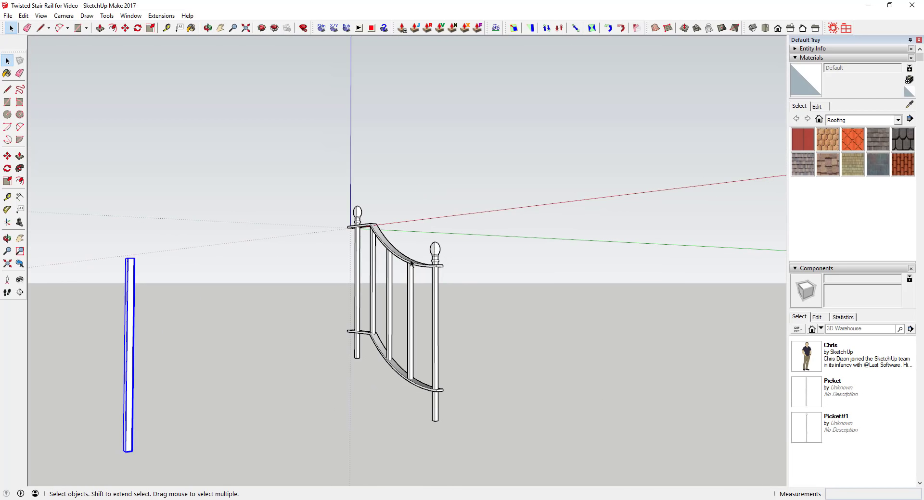
pyautogui.scroll(3, 389, 310)
pyautogui.moveTo(389, 311); pyautogui.dragTo(508, 279, button='middle')
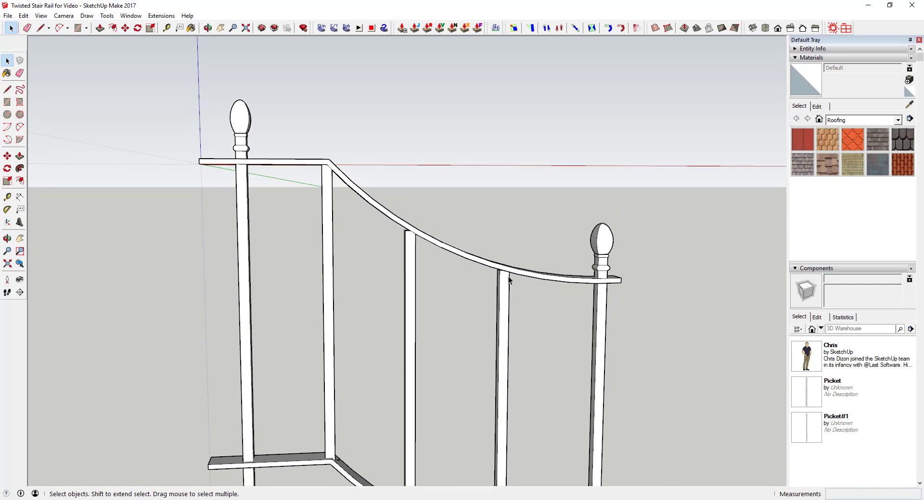
pyautogui.click(411, 249)
pyautogui.keyDown('shift'); pyautogui.click(500, 315); pyautogui.keyUp('shift')
pyautogui.rightClick(503, 313)
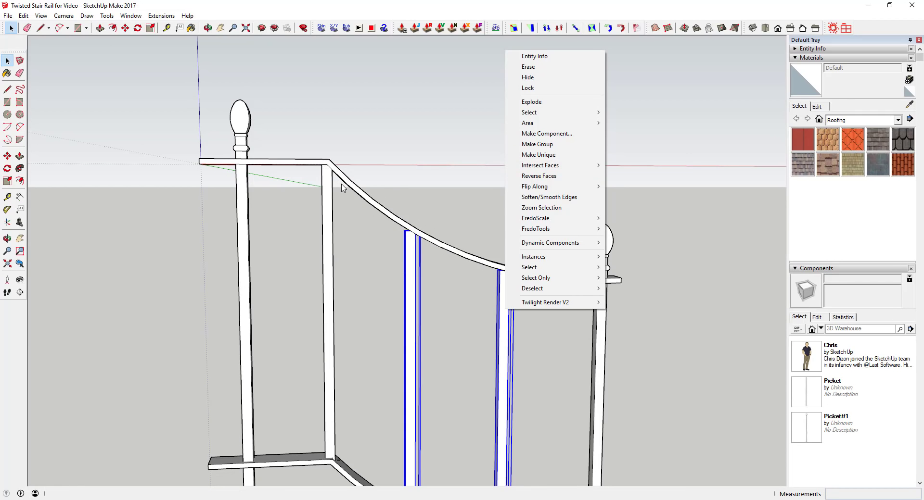
pyautogui.click(378, 254)
pyautogui.moveTo(378, 254); pyautogui.dragTo(380, 308, button='middle')
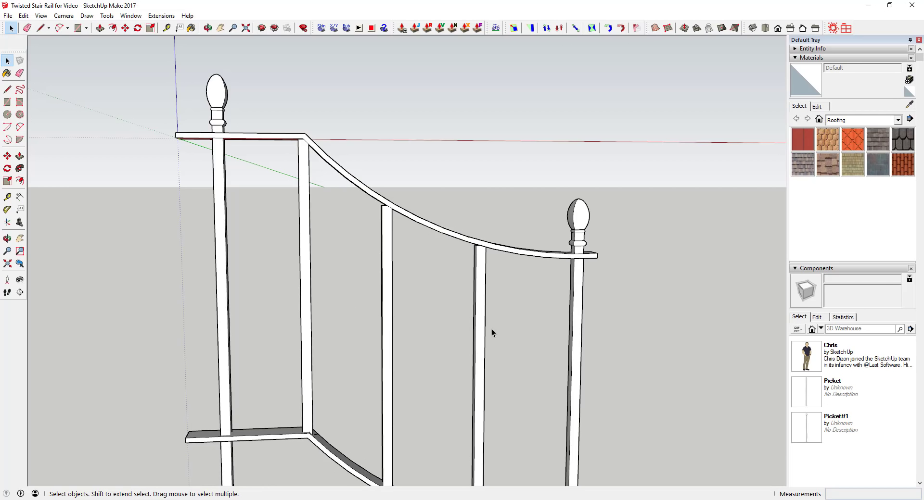
# Open the picket under the rail's steep curve for editing and select its top face
pyautogui.scroll(2, 416, 298)
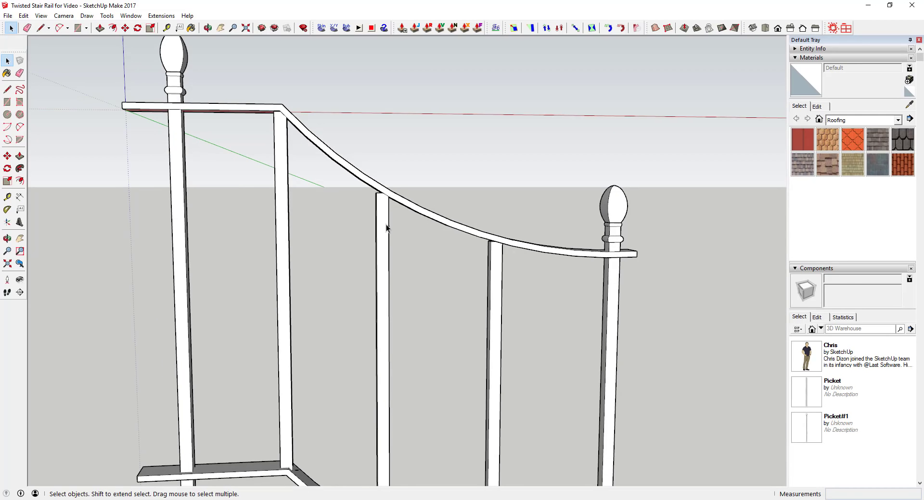
pyautogui.click(385, 224)
pyautogui.scroll(3, 385, 199)
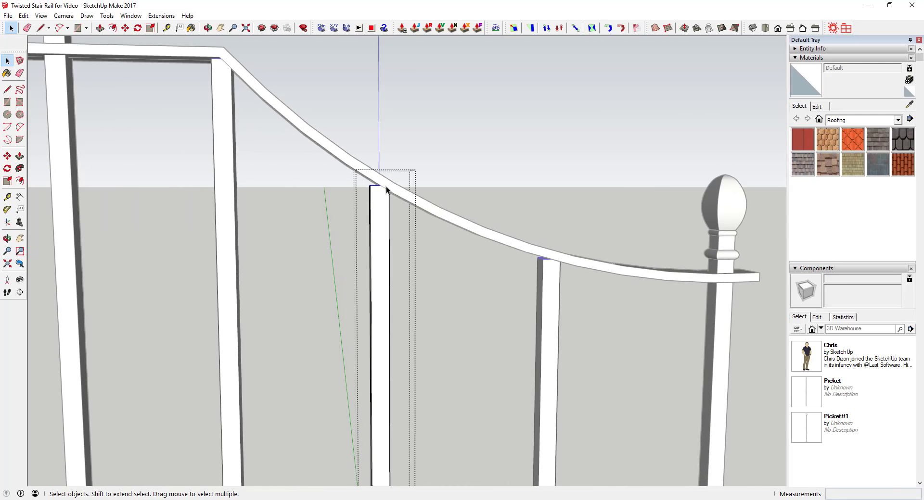
pyautogui.moveTo(386, 189); pyautogui.dragTo(387, 183, button='middle')
pyautogui.scroll(3, 387, 179)
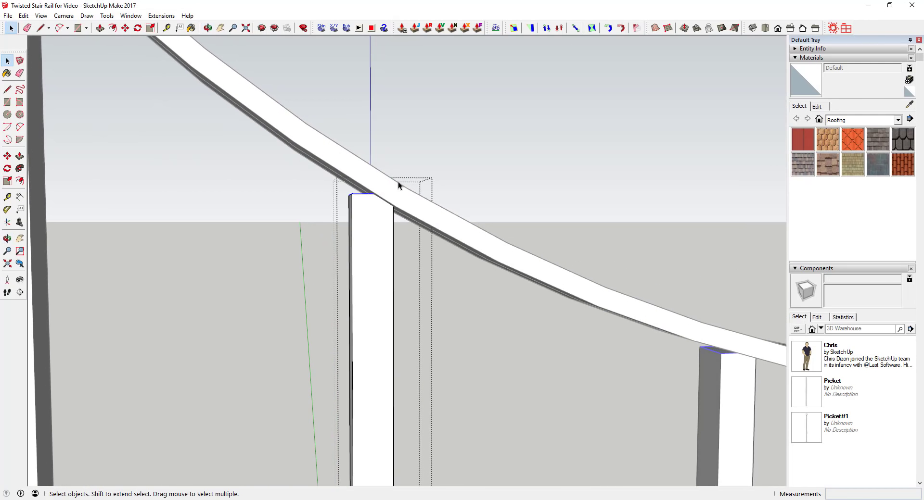
# Try to rotate the picket's top face to match the slope of the curved rail
pyautogui.press('q')
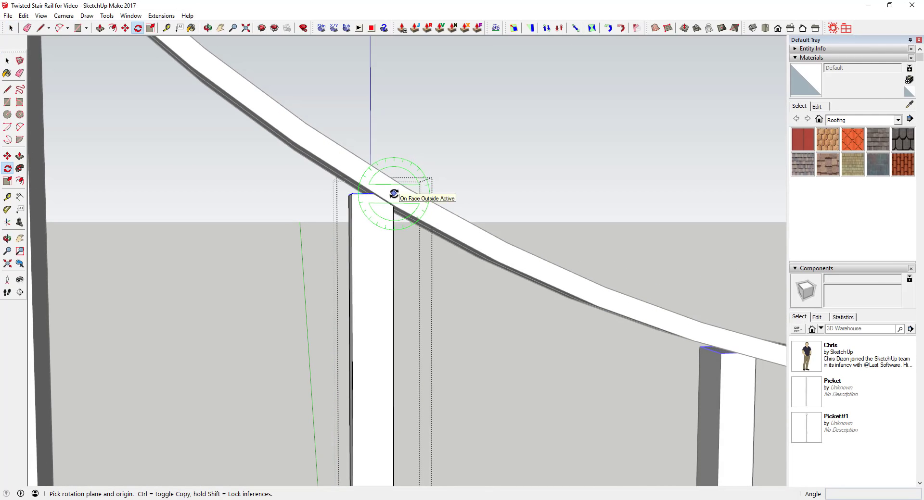
pyautogui.moveTo(393, 194); pyautogui.dragTo(352, 193)
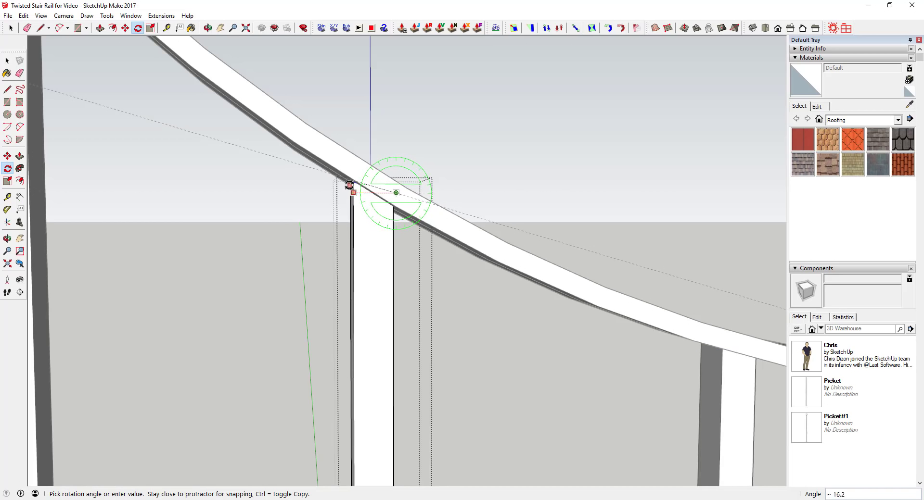
pyautogui.click(319, 196)
pyautogui.press('space')
# Move the picket's uphill top edge upward until it meets the rail's underside, slanting the picket's top
pyautogui.moveTo(346, 195); pyautogui.dragTo(369, 203, button='middle')
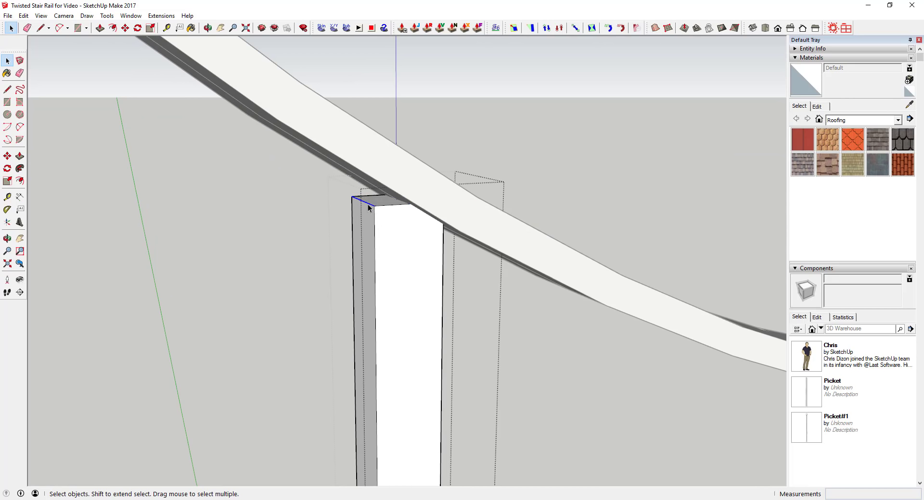
pyautogui.press('m')
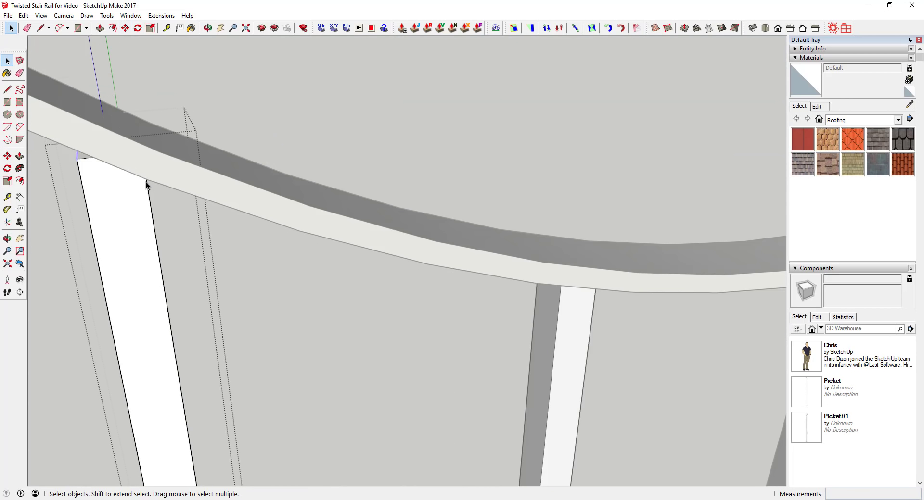
pyautogui.moveTo(149, 128); pyautogui.dragTo(148, 122, button='middle')
pyautogui.moveTo(90, 127); pyautogui.dragTo(178, 130, button='middle')
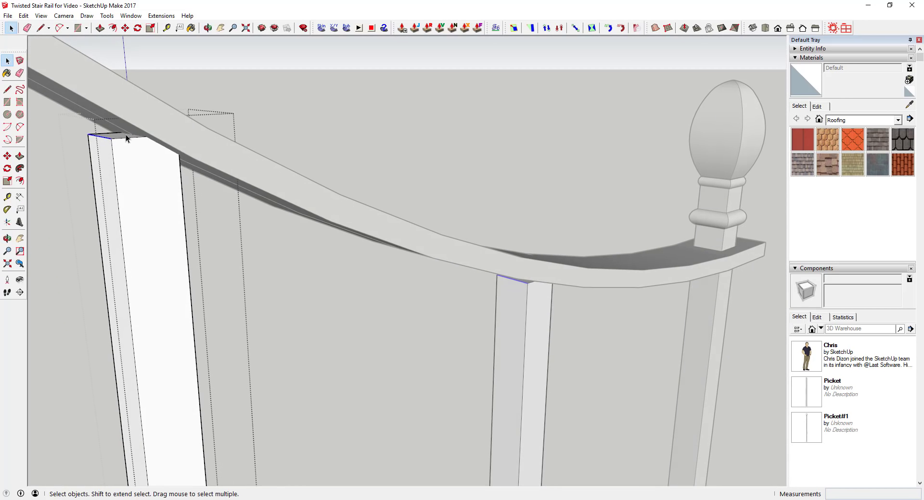
pyautogui.press('m')
pyautogui.moveTo(100, 130); pyautogui.dragTo(96, 107)
pyautogui.press('space')
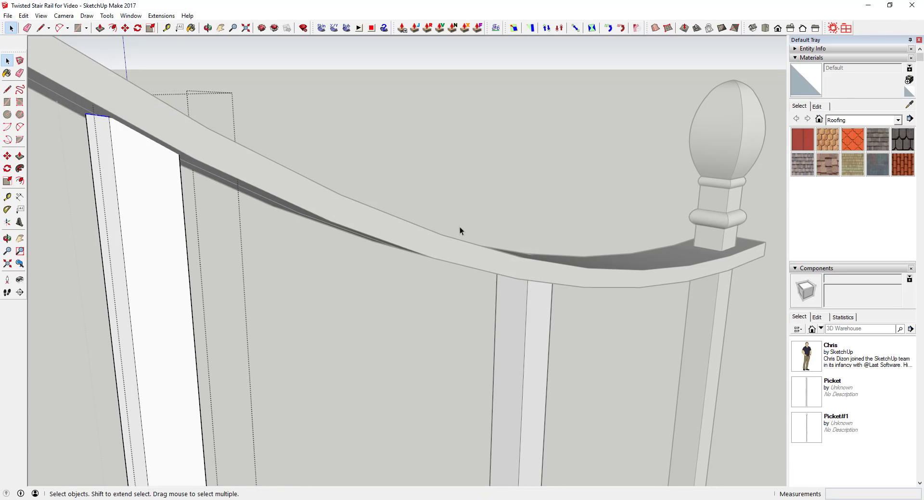
# Leave the picket component and erase the spare picket standing apart from the railing
pyautogui.moveTo(510, 279); pyautogui.dragTo(335, 224, button='middle')
pyautogui.scroll(-2, 214, 204)
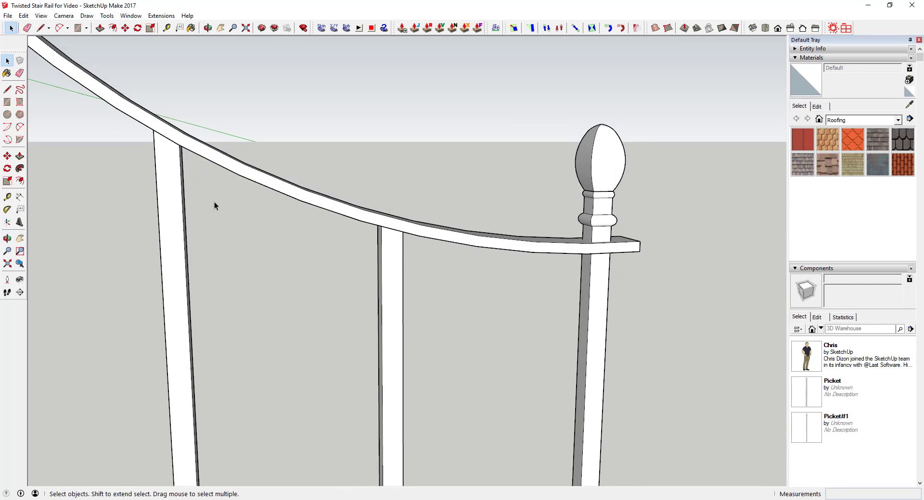
pyautogui.scroll(-5, 375, 231)
pyautogui.moveTo(376, 247); pyautogui.dragTo(313, 265, button='middle')
pyautogui.moveTo(532, 329); pyautogui.dragTo(532, 330)
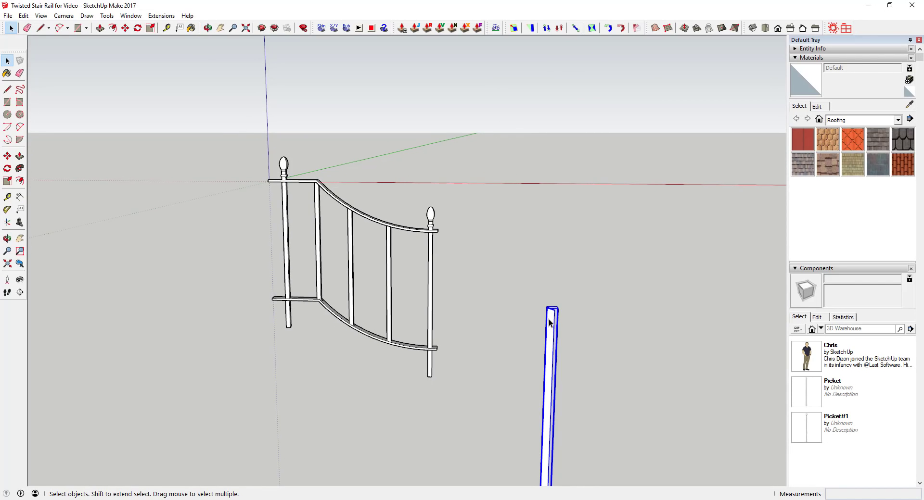
pyautogui.rightClick(547, 329)
pyautogui.click(583, 31)
# Select all the posts, pickets and both rails and combine them into one group
pyautogui.moveTo(424, 269); pyautogui.dragTo(288, 175, button='middle')
pyautogui.moveTo(261, 149); pyautogui.dragTo(476, 370)
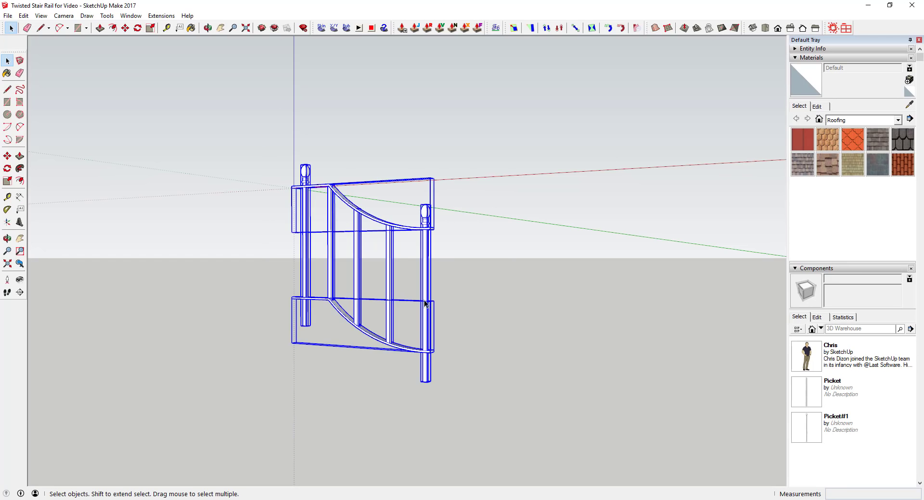
pyautogui.rightClick(353, 222)
pyautogui.click(395, 311)
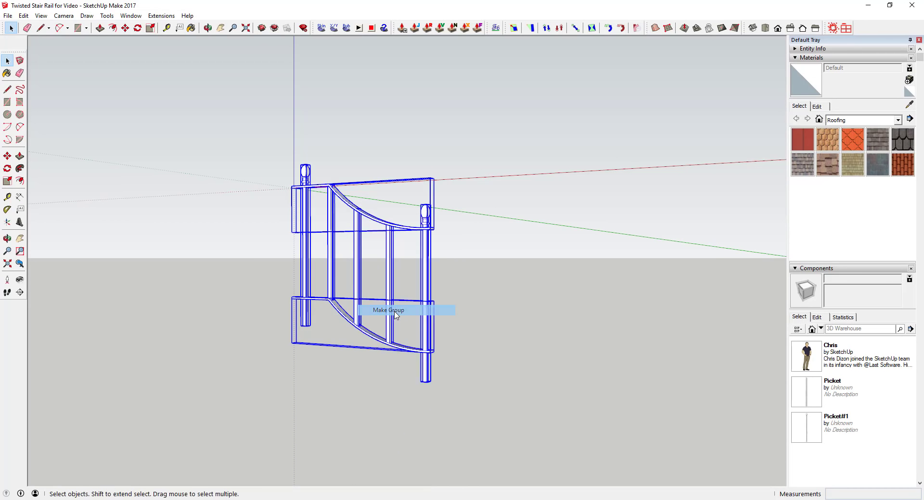
# Turn the railing group into a component named "Rail Section"
pyautogui.moveTo(396, 314); pyautogui.dragTo(357, 238, button='middle')
pyautogui.rightClick(357, 236)
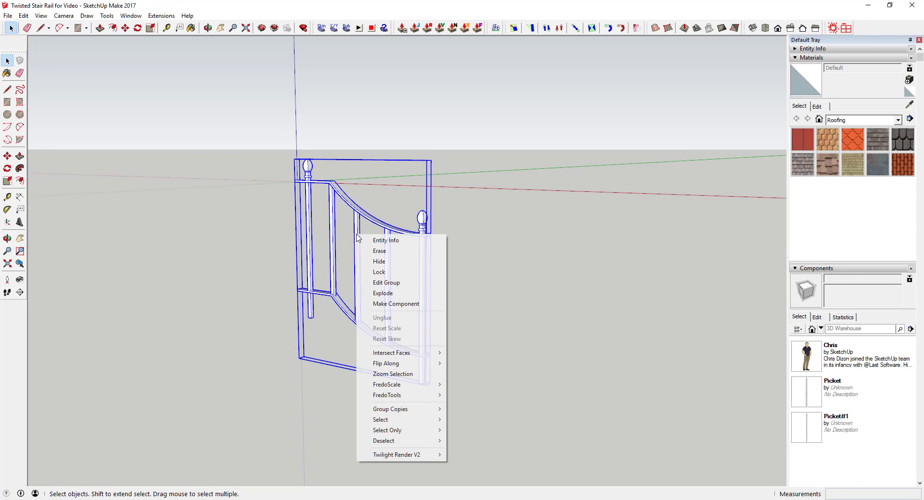
pyautogui.click(398, 307)
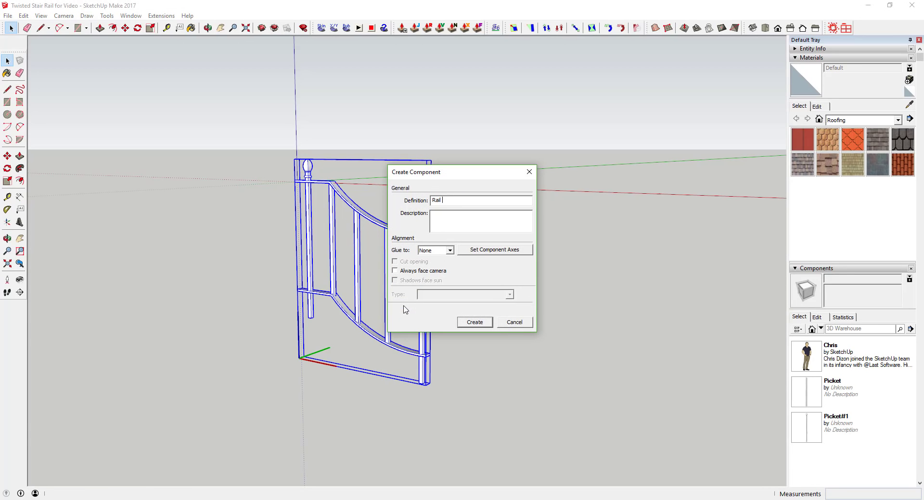
pyautogui.write('Rail Section')
pyautogui.press('Return')
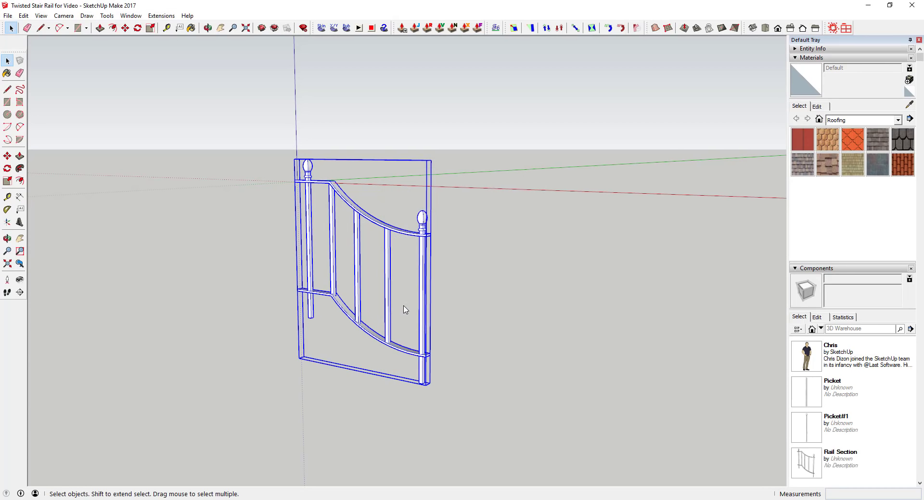
# Open the first picket on the curved part of the Rail Section for editing, at the end poking through the lower rail
pyautogui.moveTo(380, 265)
pyautogui.mouseDown(button='middle')
pyautogui.moveTo(365, 270)
pyautogui.moveTo(384, 245)
pyautogui.moveTo(363, 248)
pyautogui.moveTo(457, 273)
pyautogui.moveTo(510, 224)
pyautogui.moveTo(463, 307)
pyautogui.moveTo(439, 325)
pyautogui.moveTo(553, 315)
pyautogui.moveTo(471, 356)
pyautogui.mouseUp(button='middle')
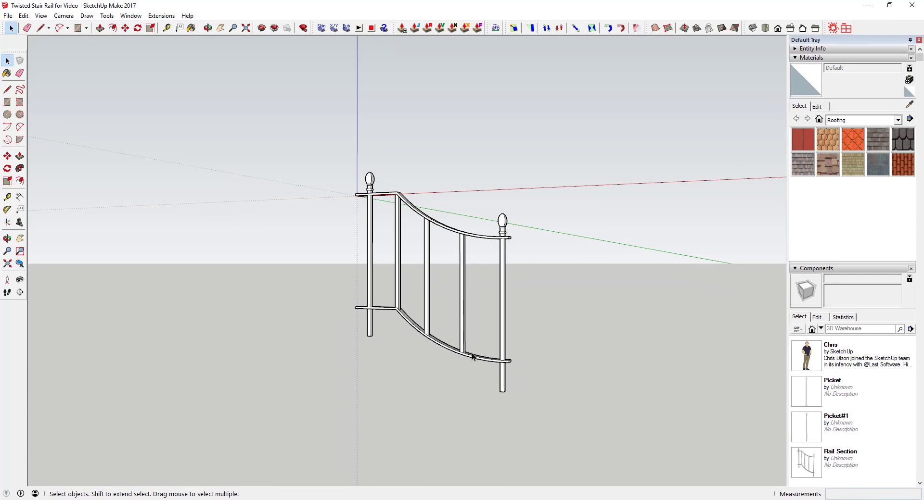
pyautogui.scroll(10, 437, 343)
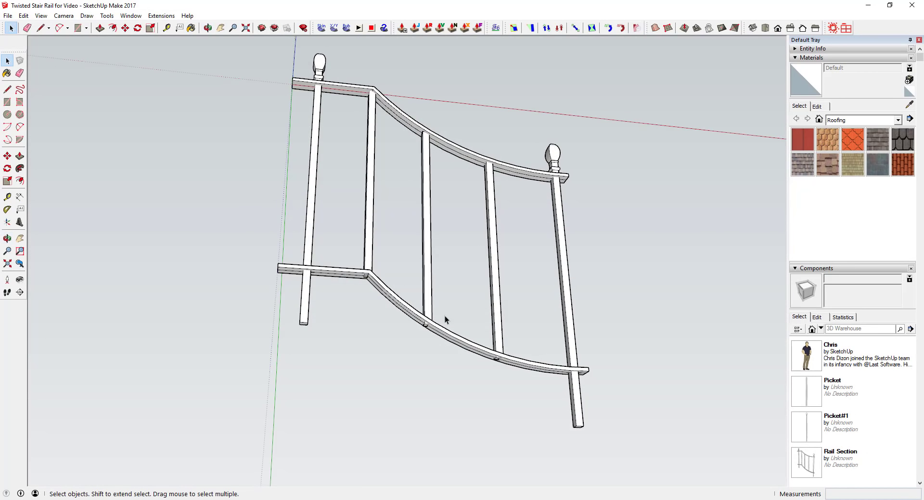
pyautogui.click(446, 290)
pyautogui.doubleClick(446, 316)
pyautogui.scroll(4, 446, 315)
pyautogui.click(445, 291)
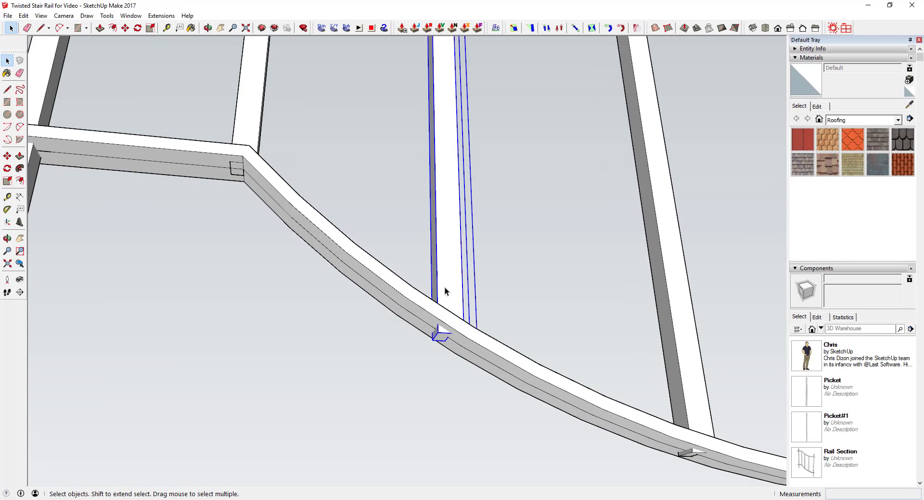
pyautogui.scroll(1, 450, 306)
pyautogui.doubleClick(448, 288)
pyautogui.scroll(2, 430, 356)
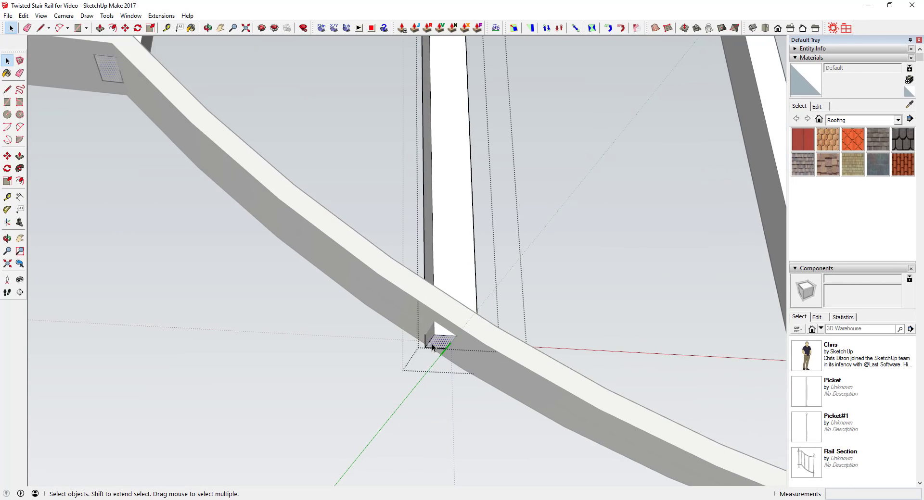
# Move the picket's bottom edge straight up until it sits inside the lower rail
pyautogui.press('m')
pyautogui.press('space')
pyautogui.press('m')
pyautogui.click(429, 340)
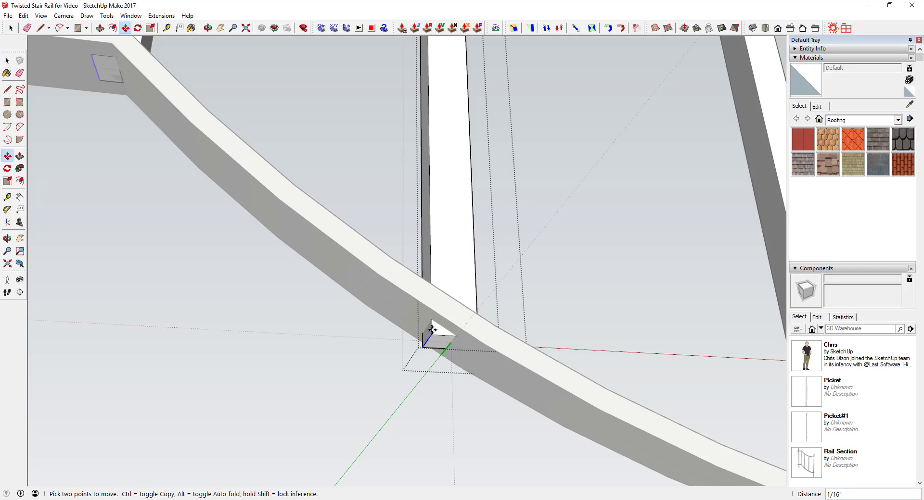
pyautogui.press('space')
pyautogui.press('m')
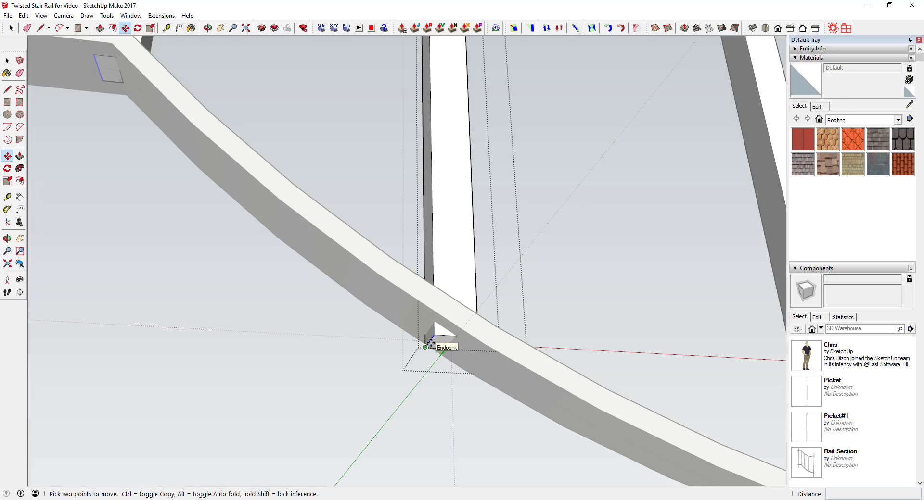
pyautogui.click(425, 346)
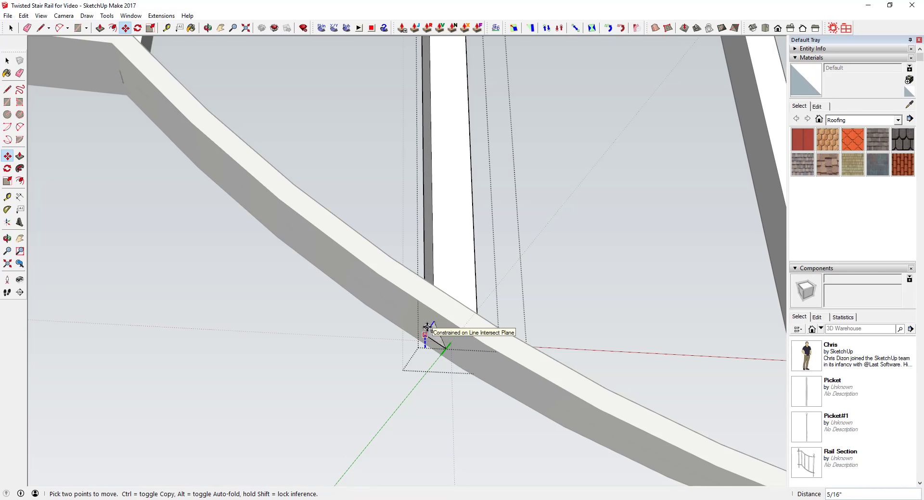
pyautogui.click(433, 304)
pyautogui.press('space')
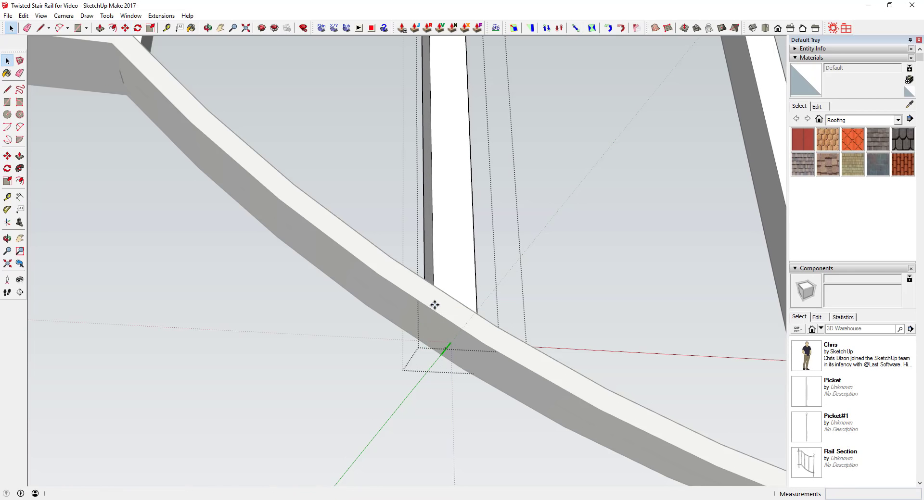
# Leave the picket and move the whole Rail Section straight up so its uphill post's foot is level with the origin
pyautogui.scroll(-4, 435, 305)
pyautogui.moveTo(524, 348); pyautogui.dragTo(602, 408, button='middle')
pyautogui.scroll(-5, 429, 410)
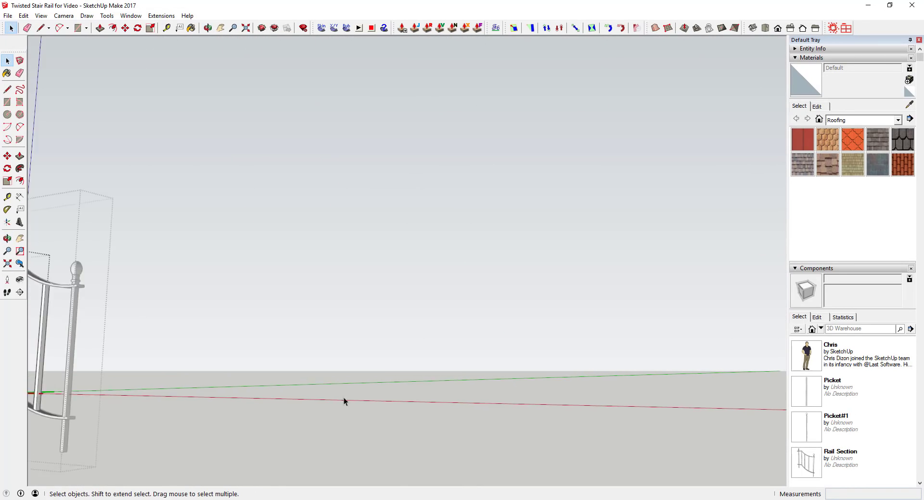
pyautogui.keyDown('shift'); pyautogui.moveTo(313, 392); pyautogui.dragTo(662, 400, button='middle'); pyautogui.keyUp('shift')
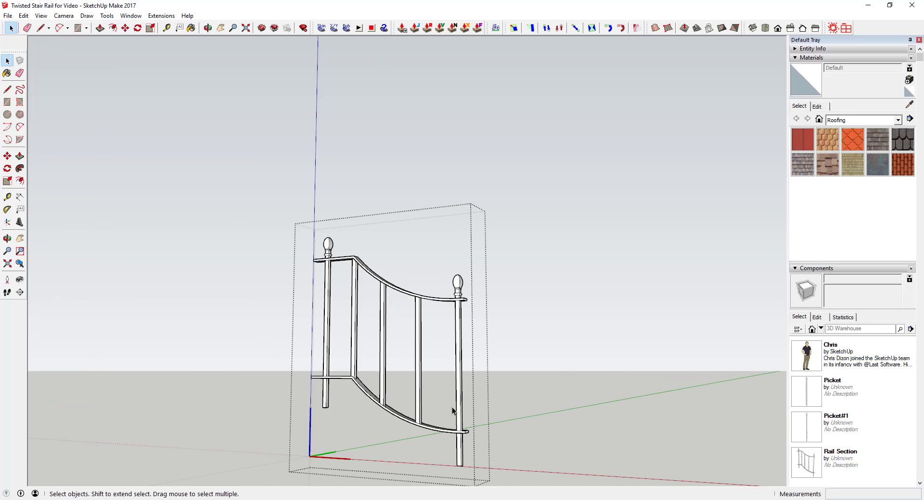
pyautogui.moveTo(479, 435); pyautogui.dragTo(332, 437, button='middle')
pyautogui.moveTo(312, 392); pyautogui.dragTo(418, 317, button='middle')
pyautogui.click(367, 331)
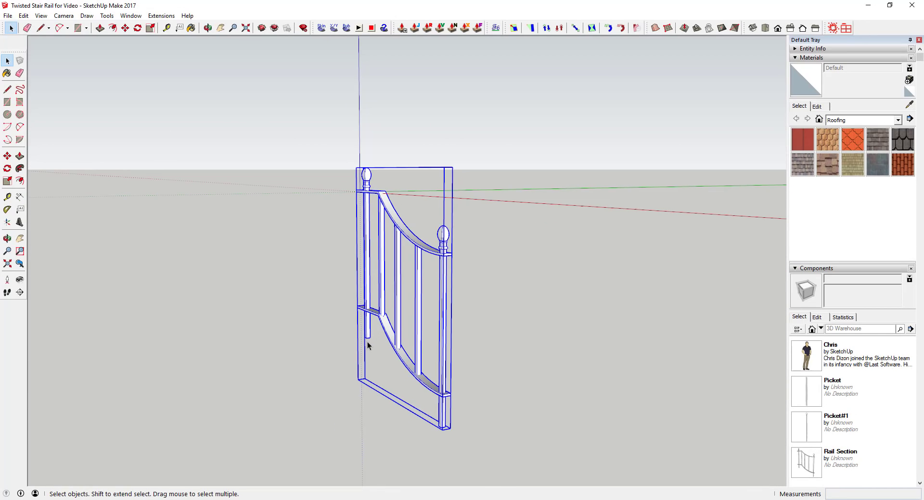
pyautogui.press('m')
pyautogui.moveTo(367, 341); pyautogui.dragTo(360, 192)
pyautogui.press('space')
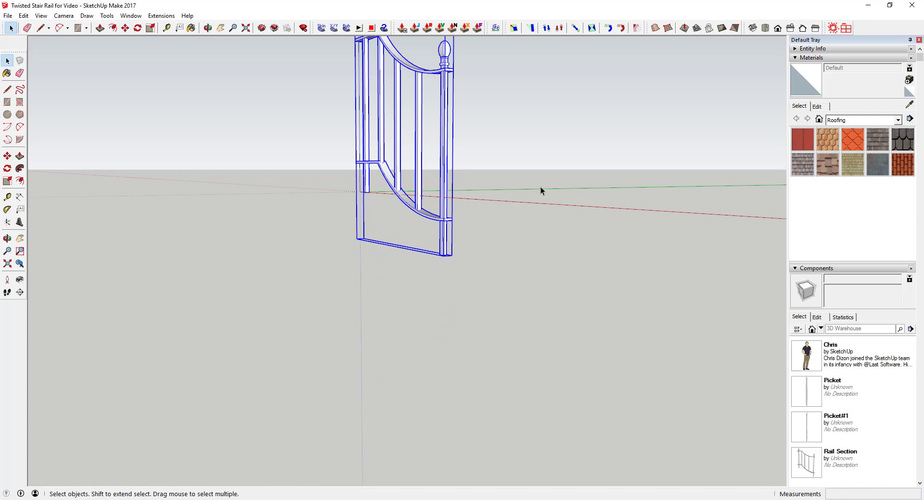
# Start a free Radial Bending of the Rail Section with a horizontal plane and its origin at the upper rail's bend point
pyautogui.moveTo(541, 190); pyautogui.dragTo(471, 159, button='middle')
pyautogui.scroll(3, 487, 181)
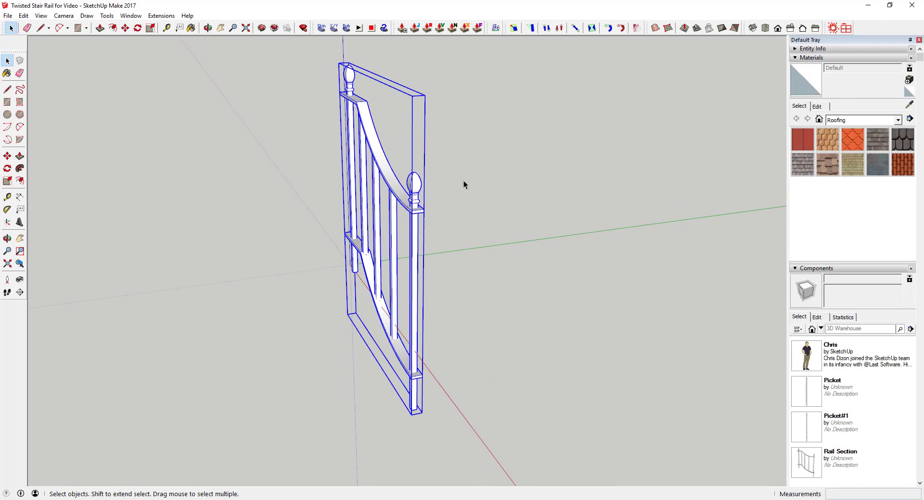
pyautogui.scroll(-2, 386, 274)
pyautogui.scroll(3, 432, 202)
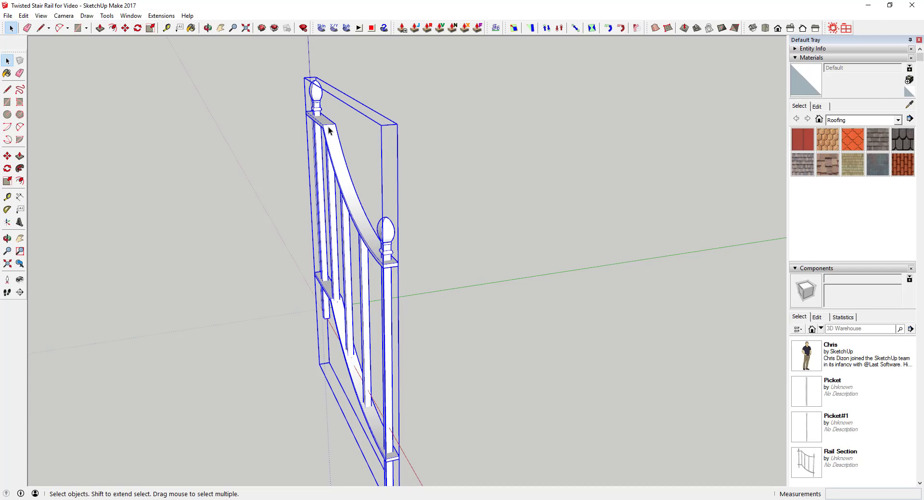
pyautogui.moveTo(325, 128); pyautogui.dragTo(530, 126, button='middle')
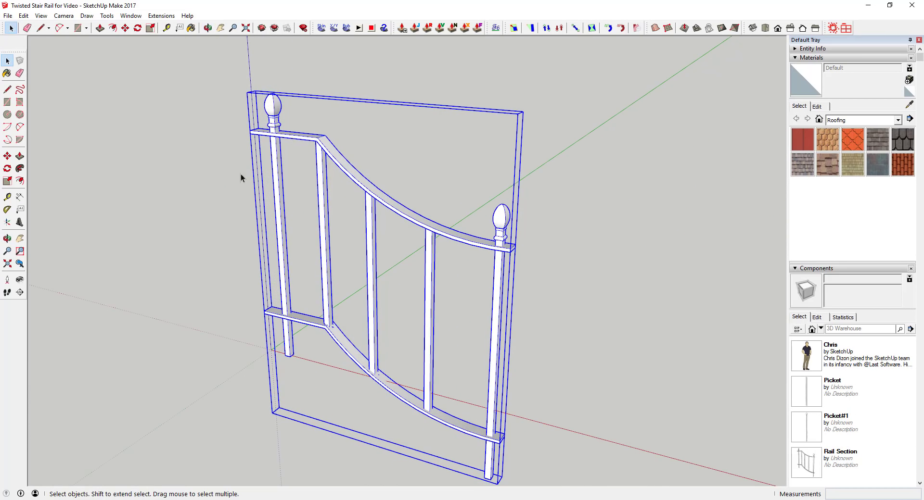
pyautogui.click(637, 30)
pyautogui.moveTo(412, 127); pyautogui.dragTo(327, 240, button='middle')
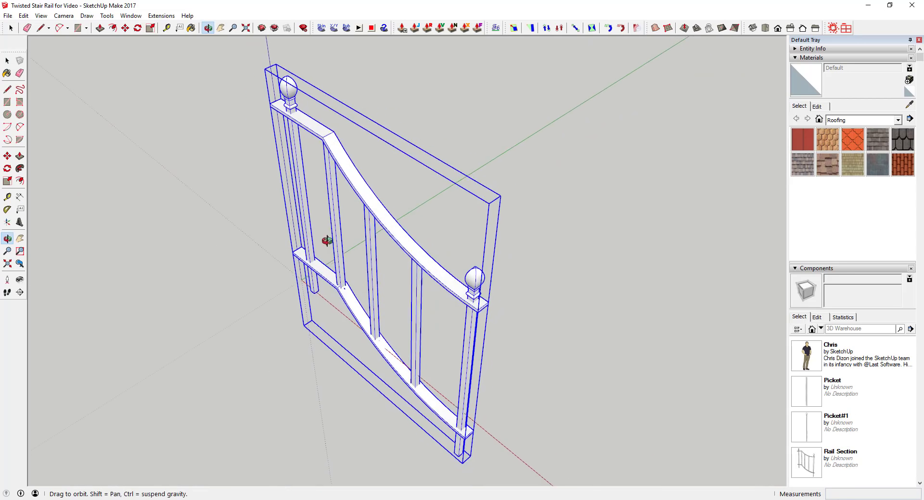
pyautogui.scroll(5, 330, 137)
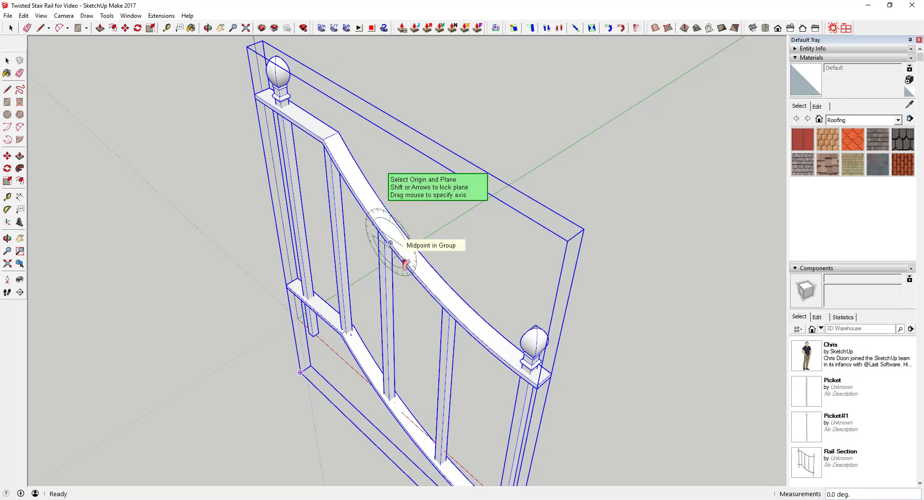
pyautogui.click(332, 138)
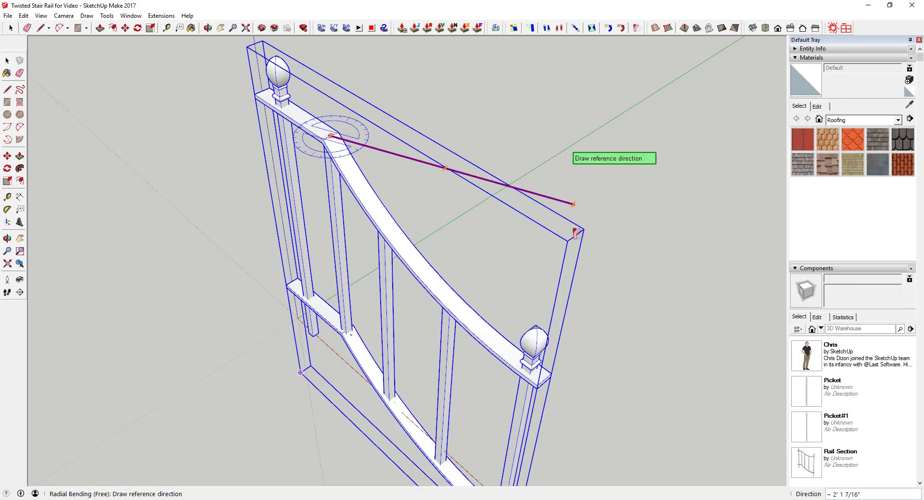
# Draw the bend's reference direction along the railing's length and pick the midpoint of the upper rail's downhill end as target
pyautogui.scroll(-3, 575, 233)
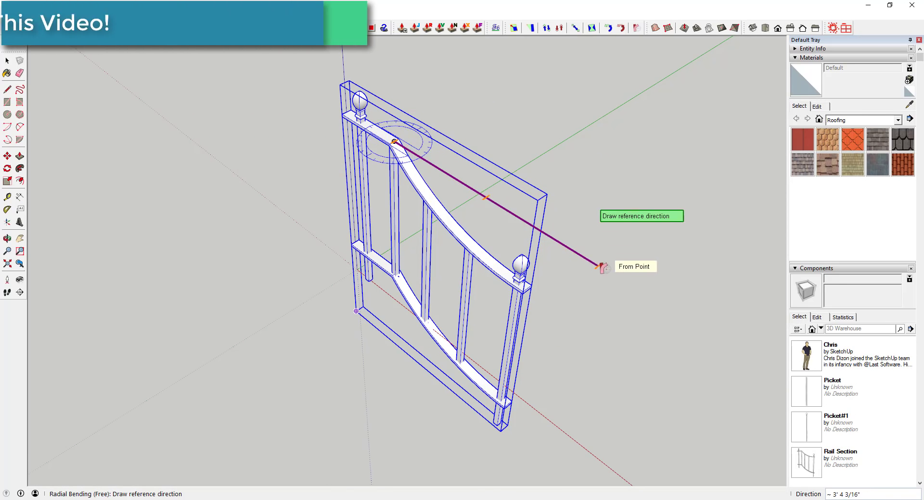
pyautogui.click(541, 231)
pyautogui.scroll(5, 530, 293)
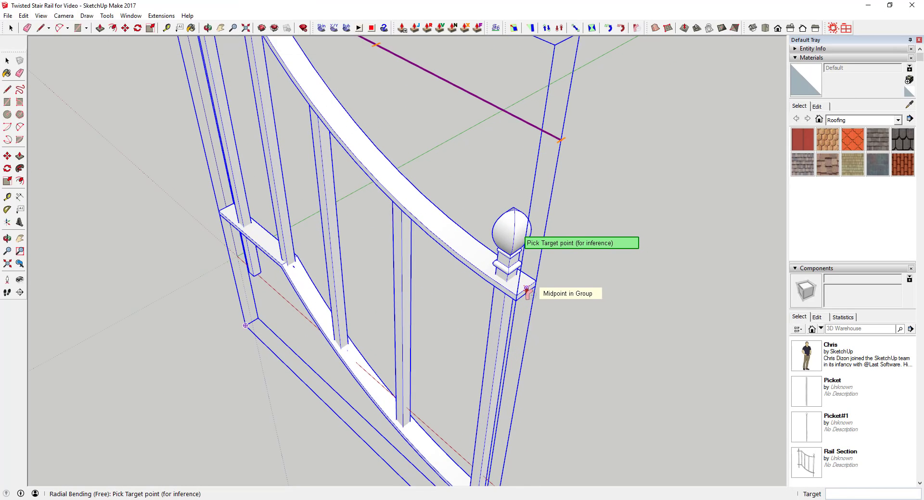
pyautogui.scroll(-3, 527, 291)
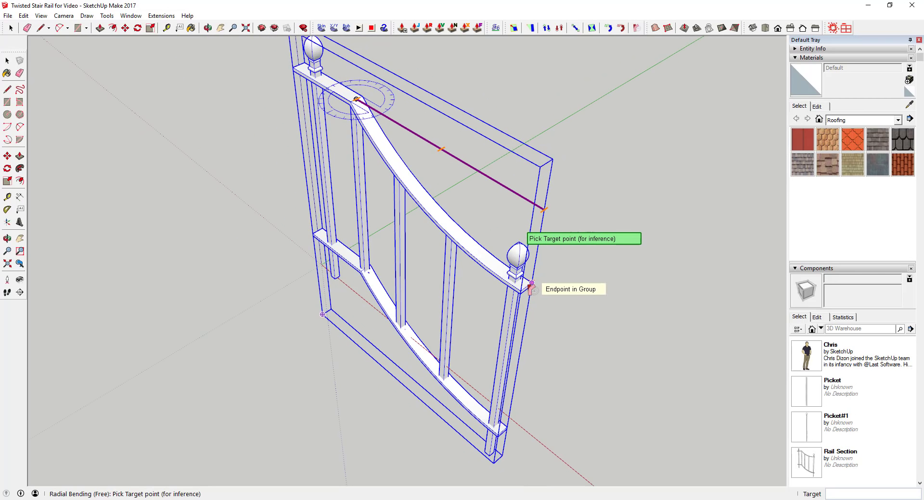
pyautogui.scroll(2, 529, 291)
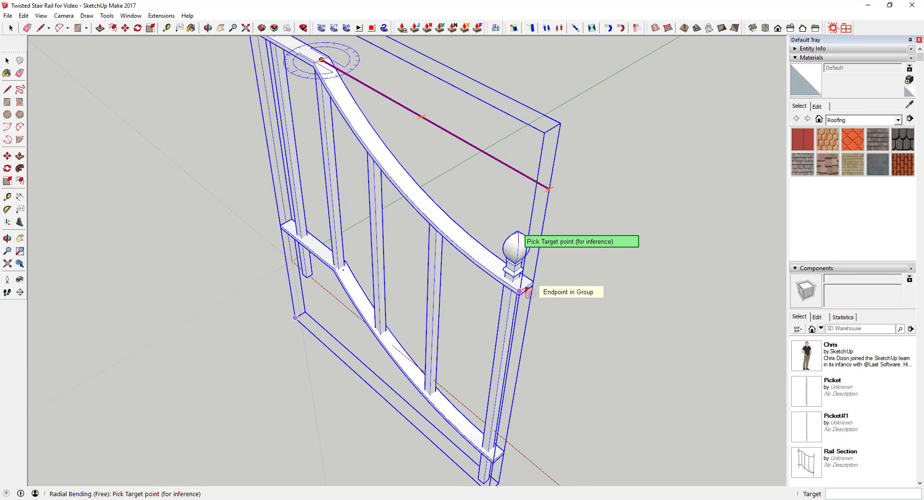
pyautogui.click(529, 291)
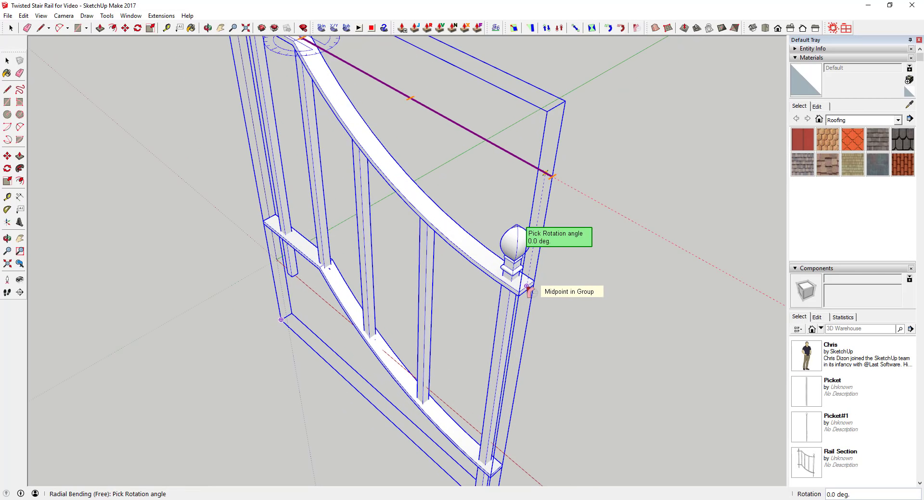
# Set the radial bend's rotation angle to 75 degrees and generate the bent railing
pyautogui.scroll(-2, 530, 291)
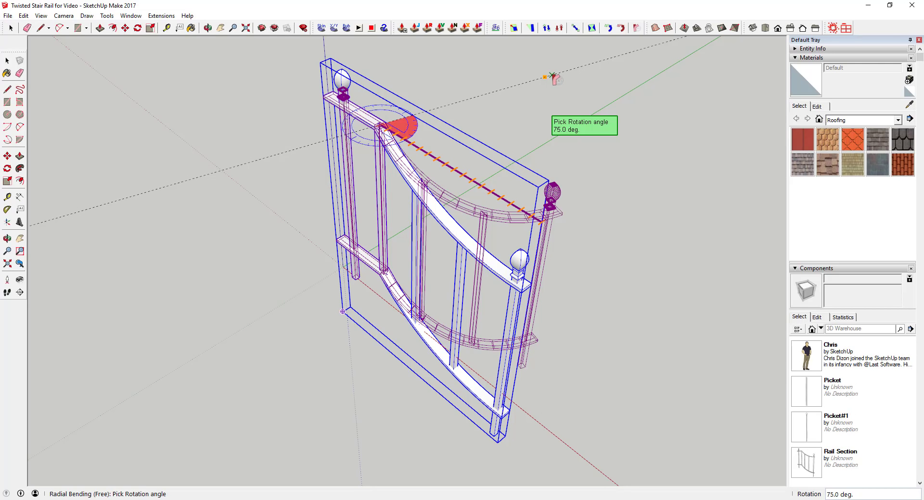
pyautogui.press('Return')
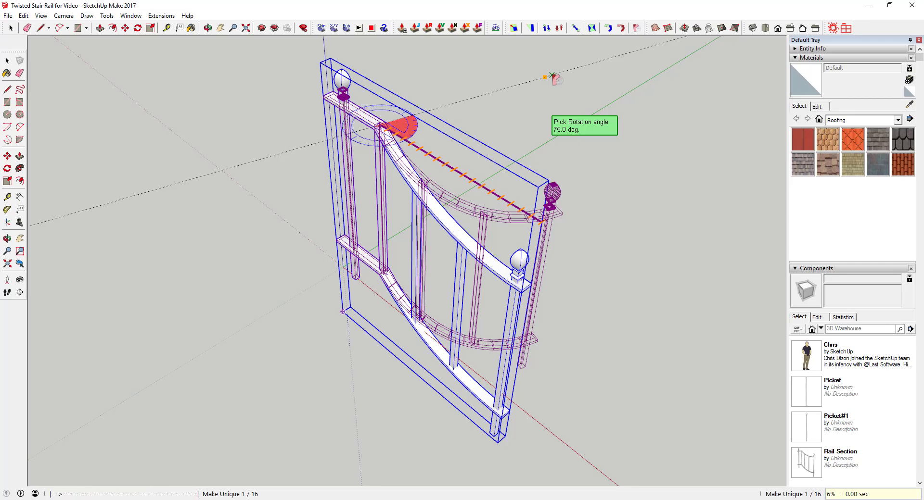
pyautogui.moveTo(546, 116); pyautogui.dragTo(405, 145, button='middle')
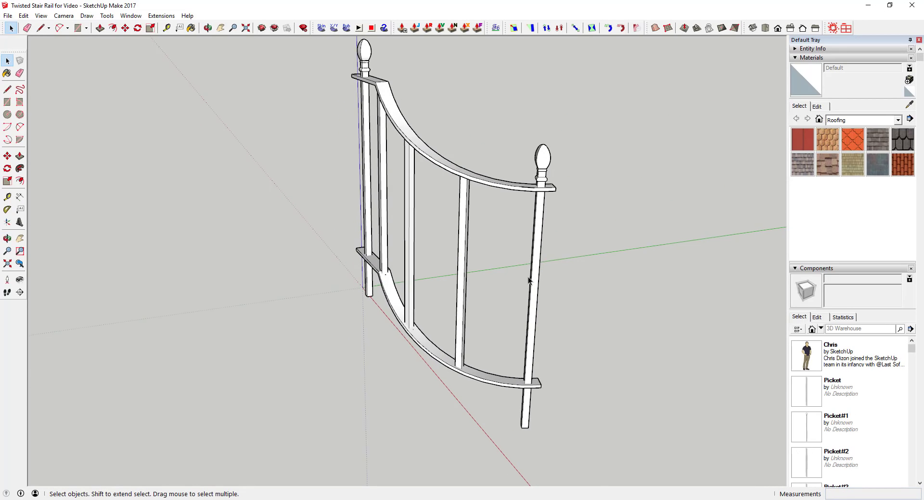
pyautogui.moveTo(527, 276); pyautogui.dragTo(479, 228, button='middle')
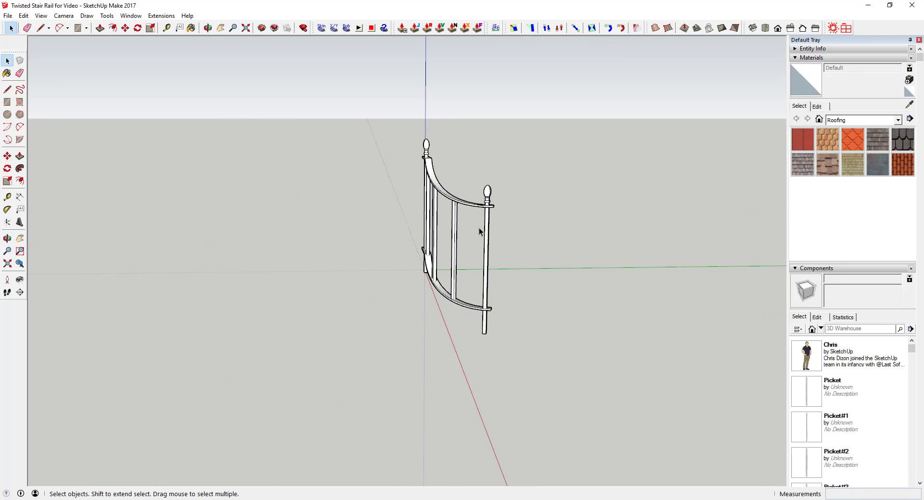
pyautogui.scroll(-3, 462, 234)
# Open the bent railing and examine its downhill end post where it meets the lower and upper rails
pyautogui.doubleClick(459, 234)
pyautogui.scroll(6, 462, 234)
pyautogui.moveTo(520, 264); pyautogui.dragTo(626, 264, button='middle')
pyautogui.click(570, 261)
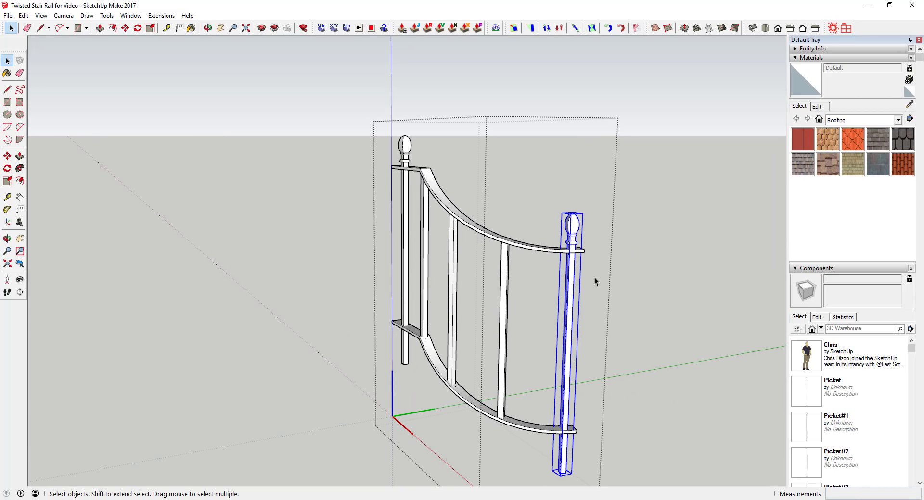
pyautogui.scroll(10, 543, 402)
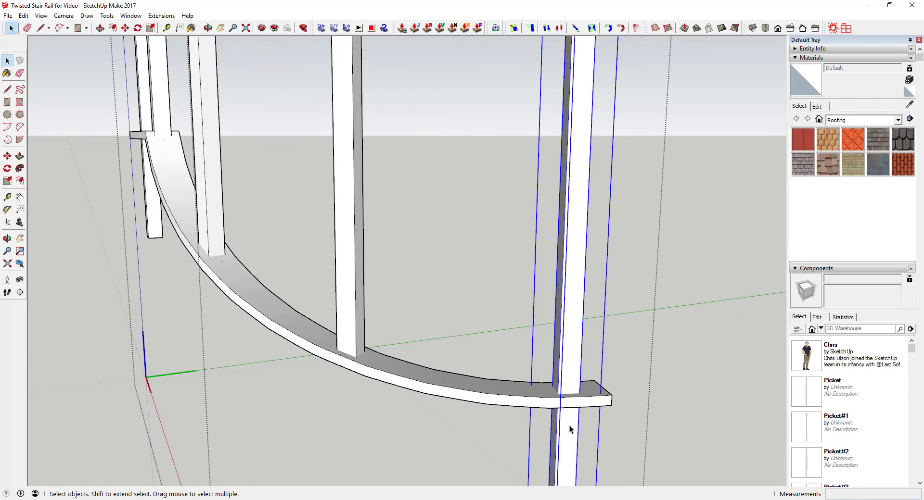
pyautogui.moveTo(571, 426); pyautogui.dragTo(527, 356, button='middle')
pyautogui.scroll(-8, 528, 356)
pyautogui.moveTo(458, 301); pyautogui.dragTo(533, 238, button='middle')
pyautogui.scroll(3, 492, 229)
# Try scaling the finial of the downhill end post to 4.00 along the red axis, then leave the post
pyautogui.click(514, 238)
pyautogui.click(494, 241)
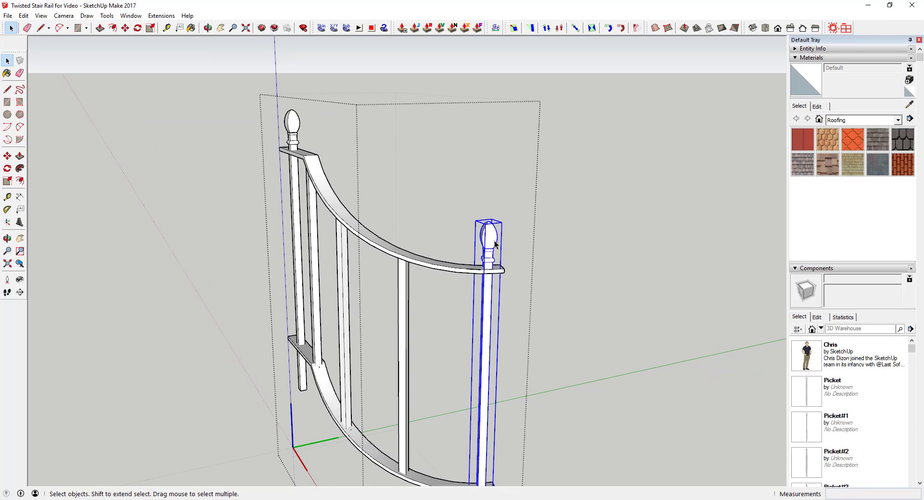
pyautogui.doubleClick(492, 238)
pyautogui.click(492, 239)
pyautogui.press('s')
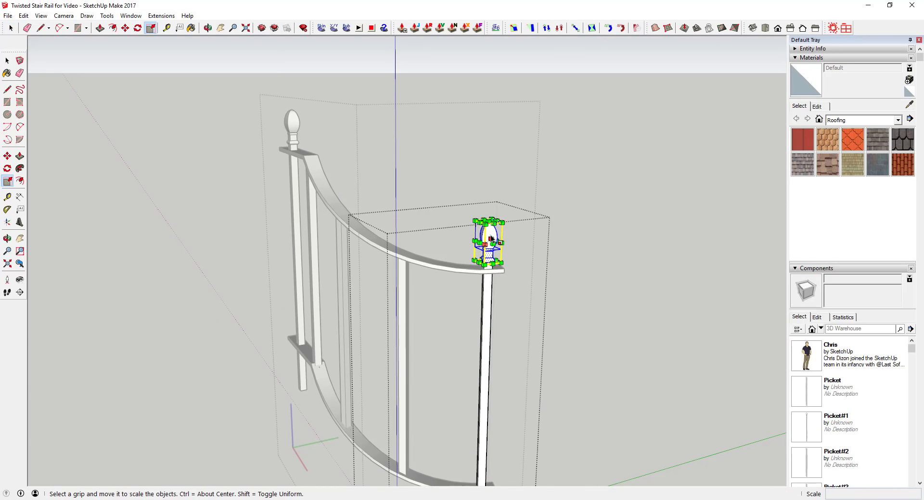
pyautogui.moveTo(491, 241); pyautogui.dragTo(536, 264)
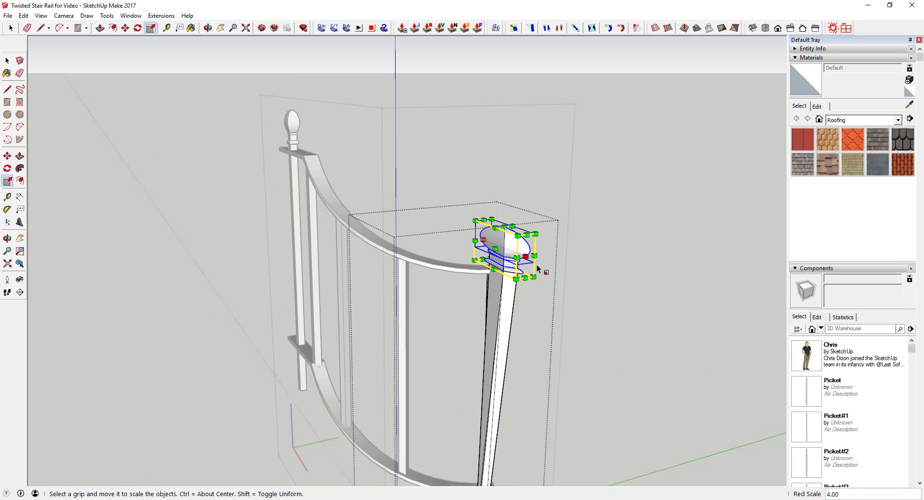
pyautogui.press('space')
pyautogui.click(603, 285)
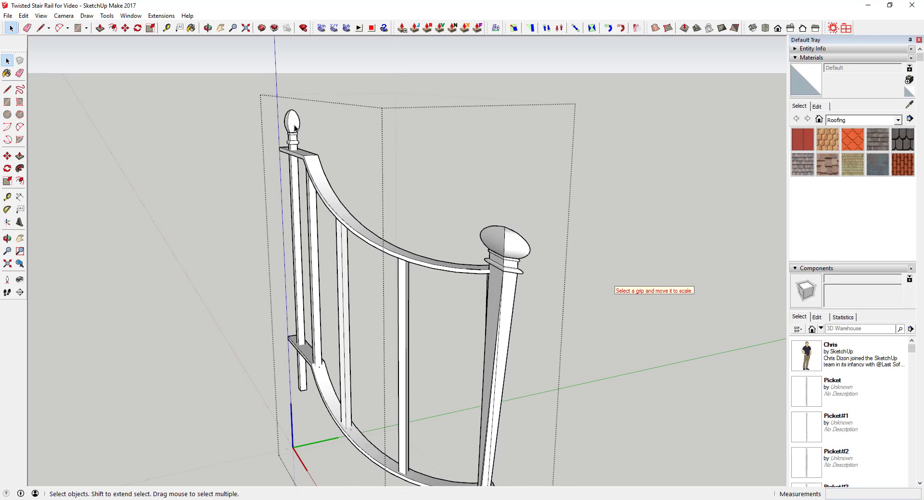
# Undo the scaling of the end post's finial
pyautogui.doubleClick(549, 258)
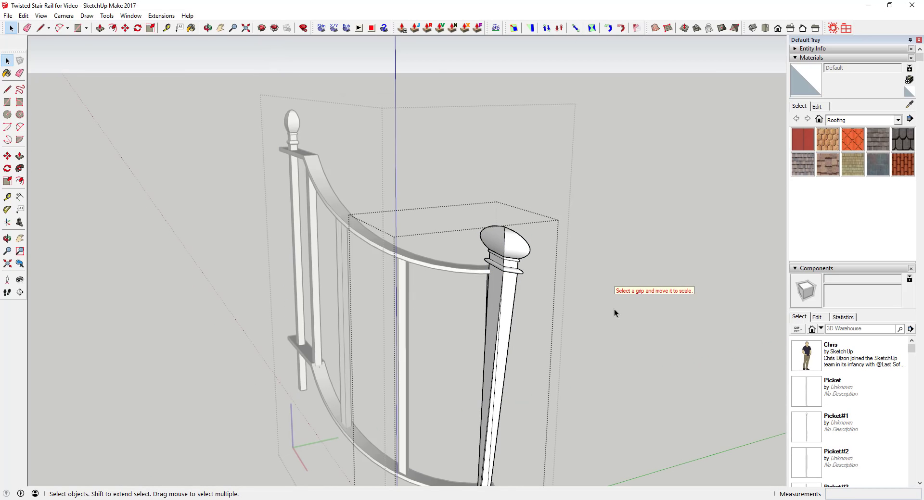
pyautogui.hotkey('ctrl', 'z')
pyautogui.hotkey('ctrl', 'z')
pyautogui.hotkey('ctrl', 'z')
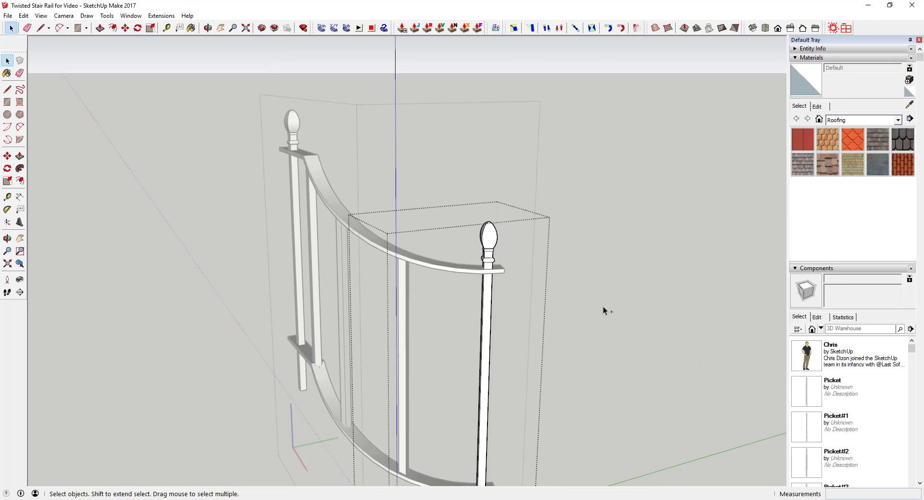
# Close the bent railing component so the whole railing can be selected
pyautogui.scroll(-8, 602, 307)
pyautogui.moveTo(472, 292); pyautogui.dragTo(383, 255, button='middle')
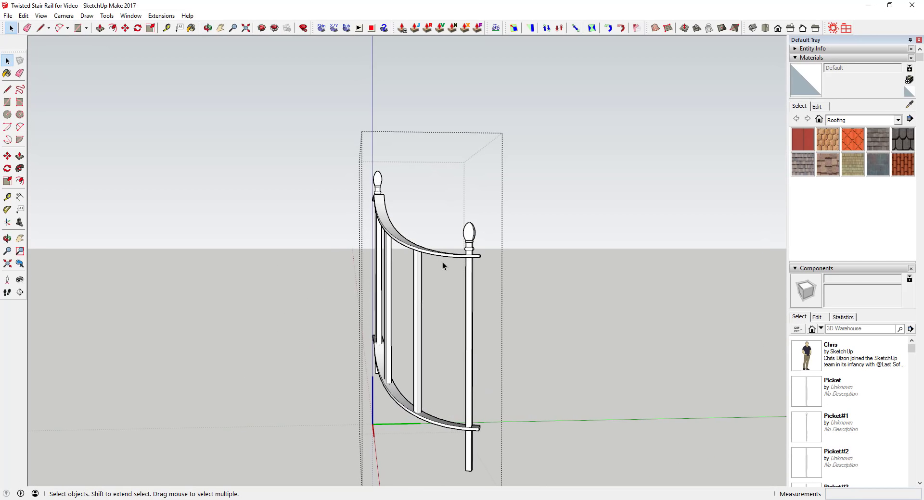
pyautogui.moveTo(441, 275); pyautogui.dragTo(469, 295, button='middle')
pyautogui.scroll(3, 449, 276)
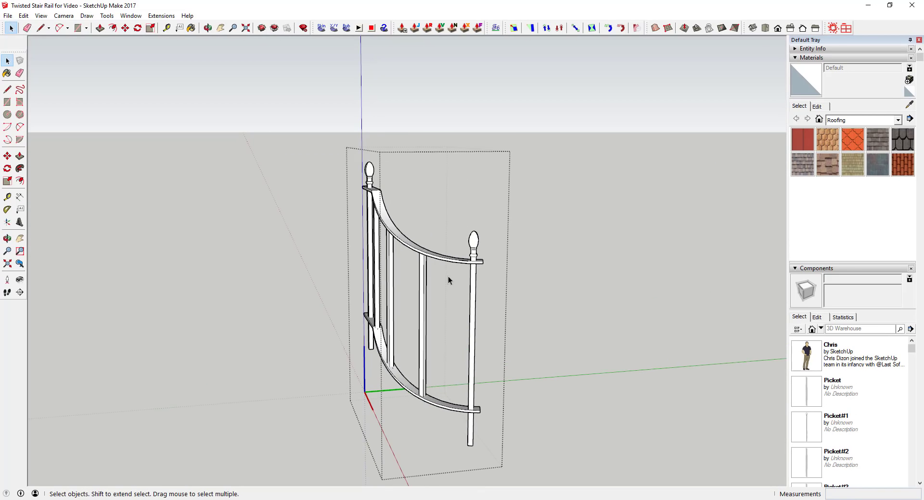
pyautogui.scroll(-2, 534, 299)
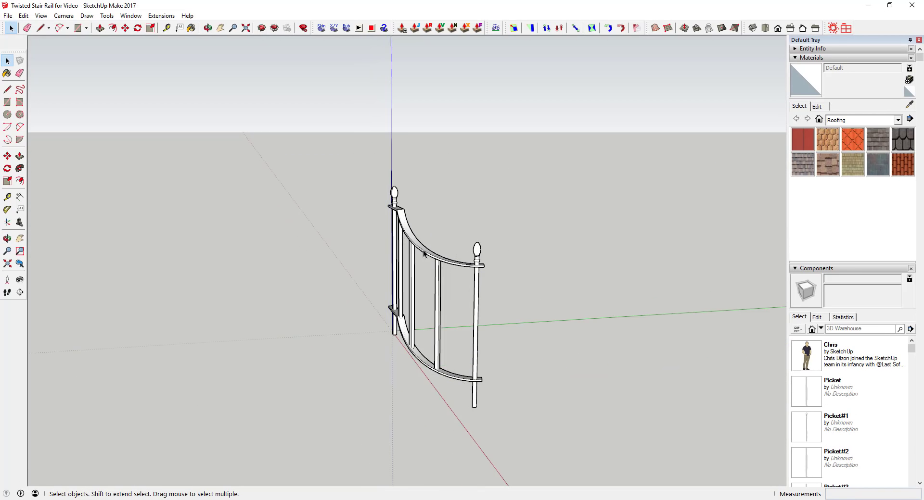
# Try copying the bent railing about 3' 3" along the green axis, starting from the base of its uphill end post
pyautogui.click(473, 272)
pyautogui.moveTo(473, 272); pyautogui.dragTo(385, 234, button='middle')
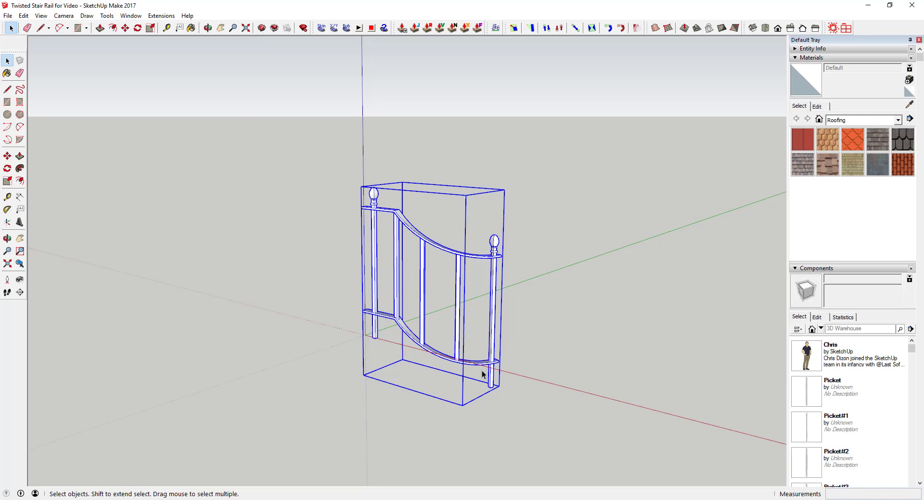
pyautogui.moveTo(485, 374); pyautogui.dragTo(319, 337, button='middle')
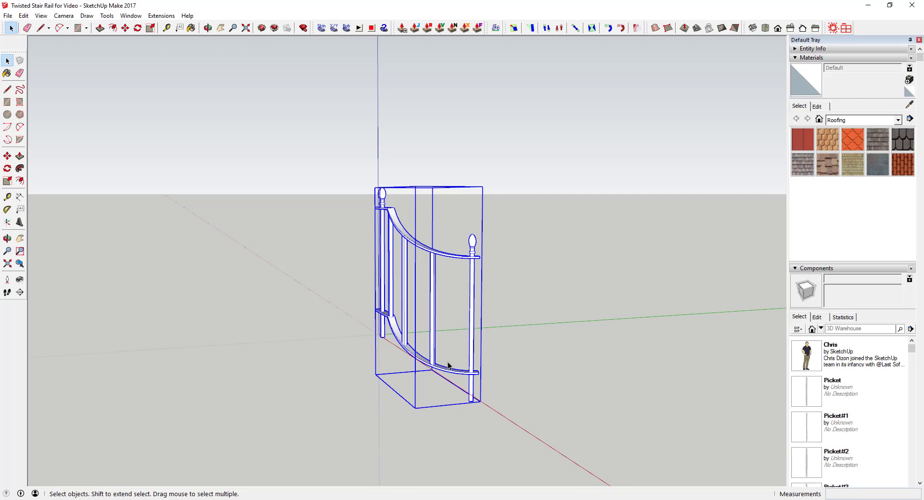
pyautogui.press('m')
pyautogui.click(381, 337)
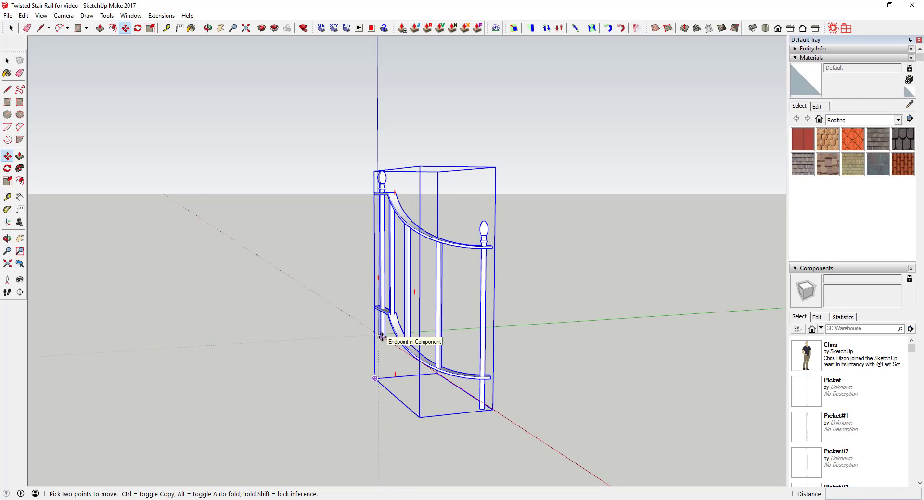
pyautogui.press('ctrl')
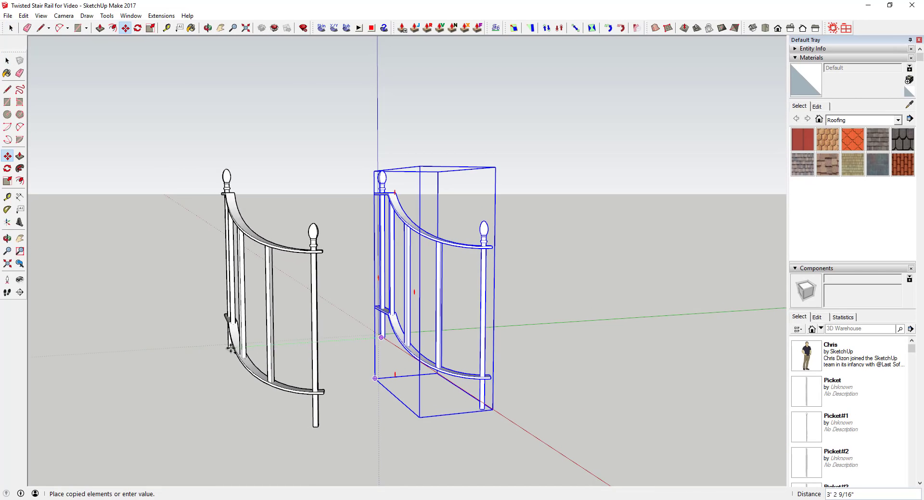
pyautogui.click(239, 346)
# Try mirroring the copied railing along the green axis and moving it farther from the original
pyautogui.press('s')
pyautogui.moveTo(310, 289); pyautogui.dragTo(231, 299)
pyautogui.moveTo(331, 300)
pyautogui.mouseDown(button='middle')
pyautogui.moveTo(324, 303)
pyautogui.moveTo(342, 310)
pyautogui.mouseUp(button='middle')
pyautogui.press('space')
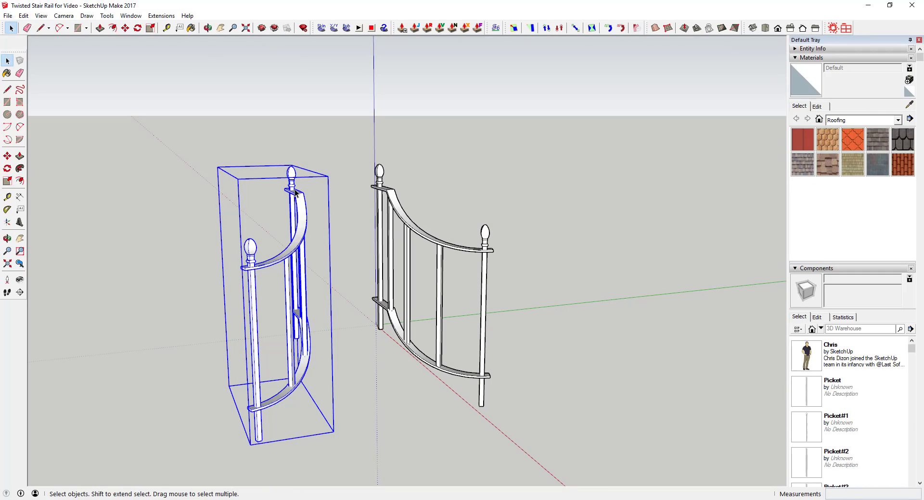
pyautogui.press('m')
pyautogui.click(294, 189)
pyautogui.click(262, 192)
pyautogui.press('space')
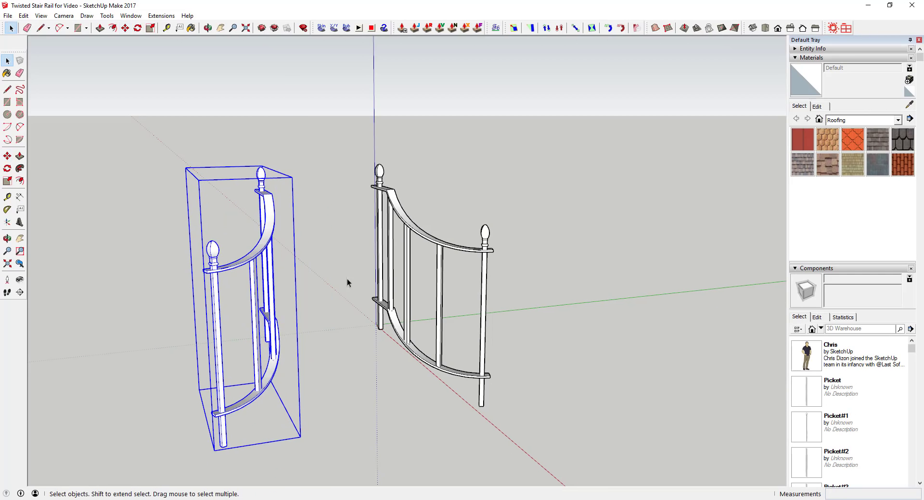
# Undo the moving, mirroring and copying of the second railing
pyautogui.hotkey('ctrl', 'z')
pyautogui.hotkey('ctrl', 'z')
pyautogui.hotkey('ctrl', 'z')
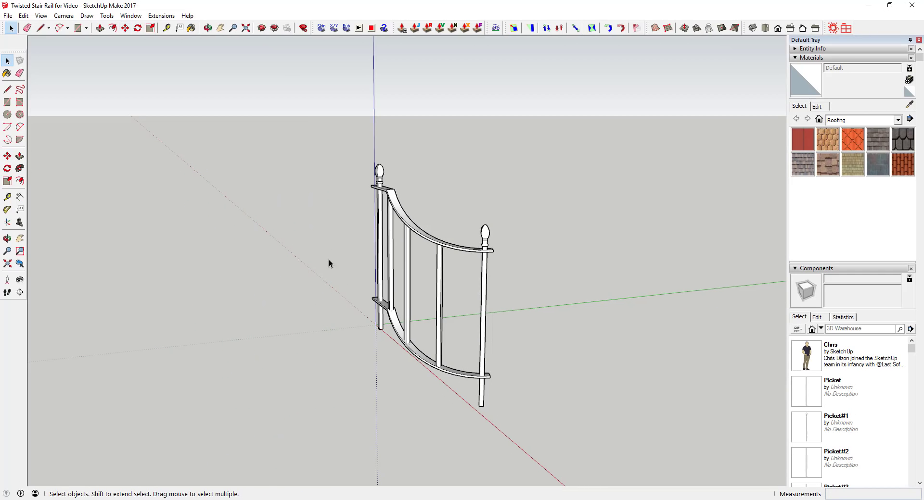
# Copy the bent railing about 3' 3" along the green axis from the base of its uphill end post
pyautogui.moveTo(330, 157); pyautogui.dragTo(552, 397)
pyautogui.moveTo(334, 118); pyautogui.dragTo(526, 419)
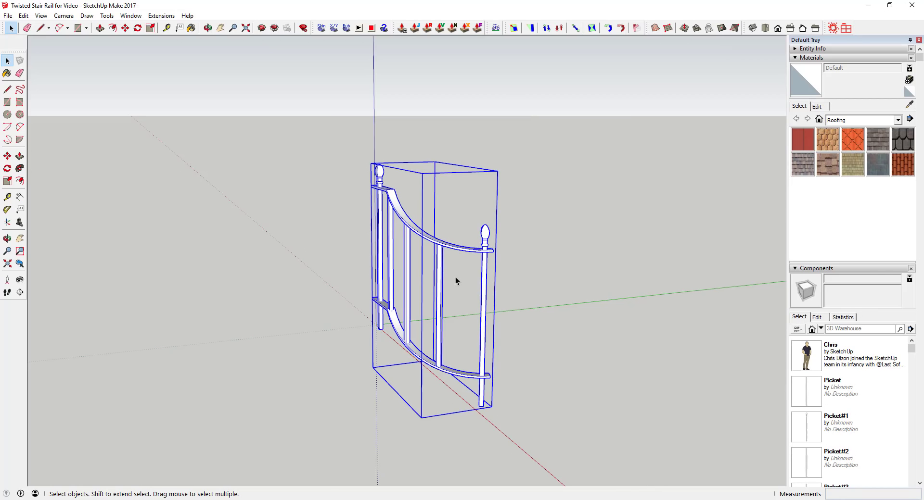
pyautogui.rightClick(427, 238)
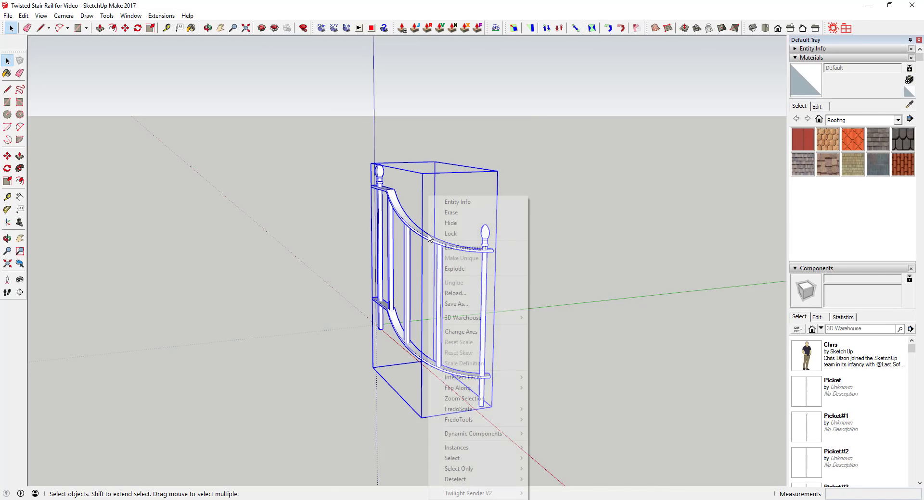
pyautogui.click(611, 343)
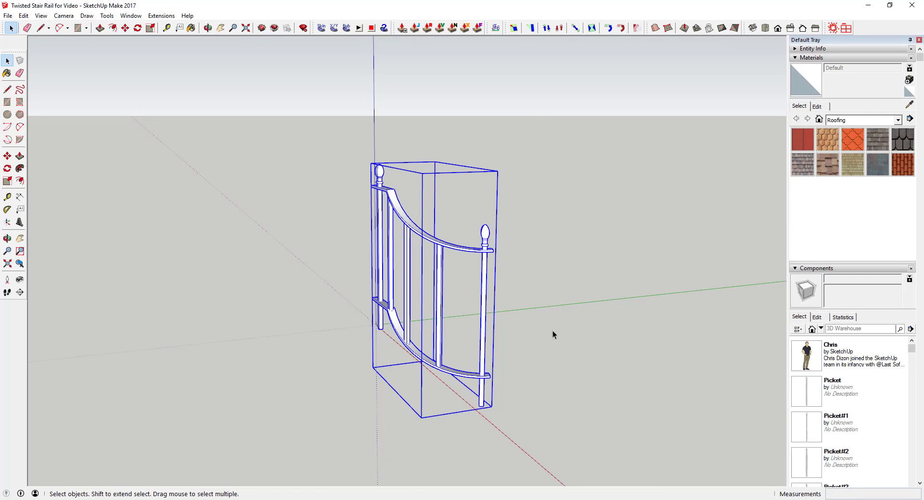
pyautogui.press('m')
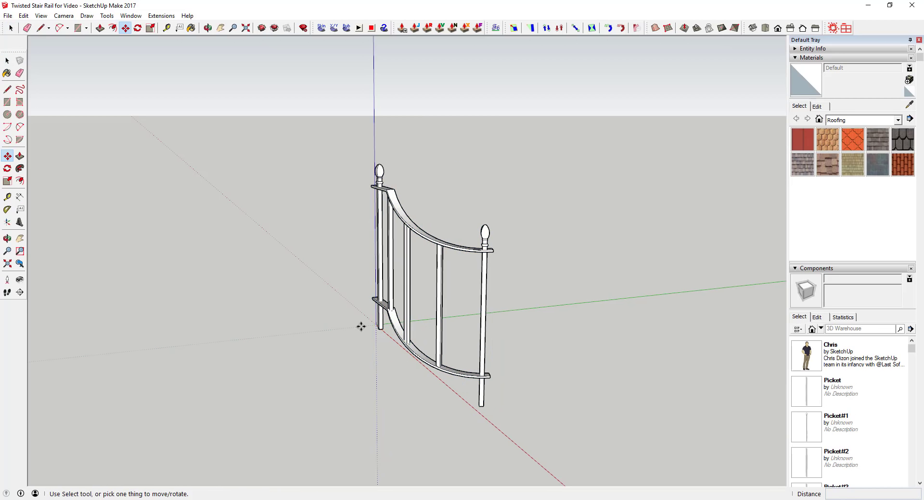
pyautogui.click(379, 329)
pyautogui.press('ctrl')
pyautogui.click(231, 351)
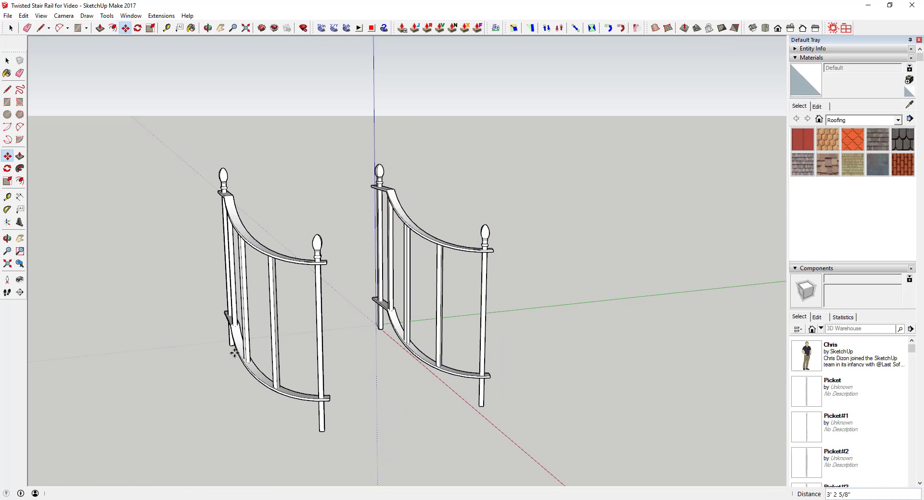
# Mirror the copied railing by scaling it to -1.00 along the green axis
pyautogui.press('space')
pyautogui.press('s')
pyautogui.click(231, 297)
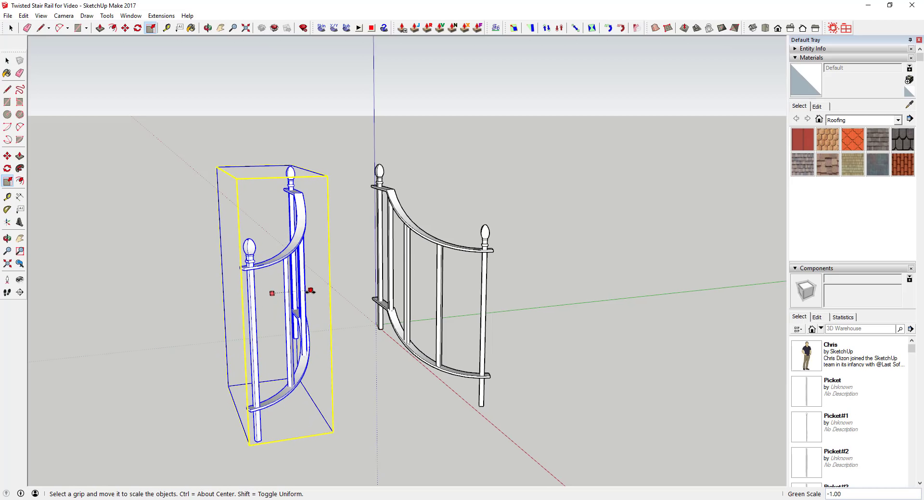
pyautogui.click(307, 291)
pyautogui.press('space')
# Open the mirrored railing and select each of its end posts to compare them with the original railing, then close it
pyautogui.doubleClick(249, 251)
pyautogui.click(249, 251)
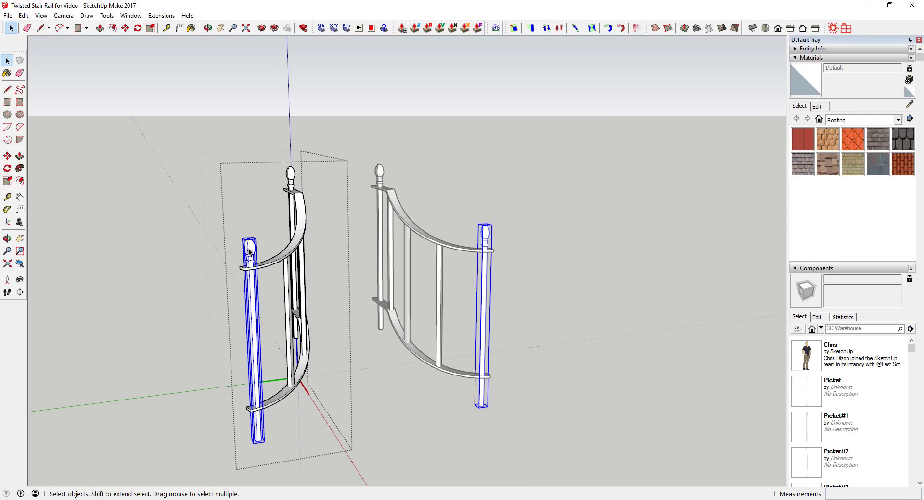
pyautogui.click(293, 177)
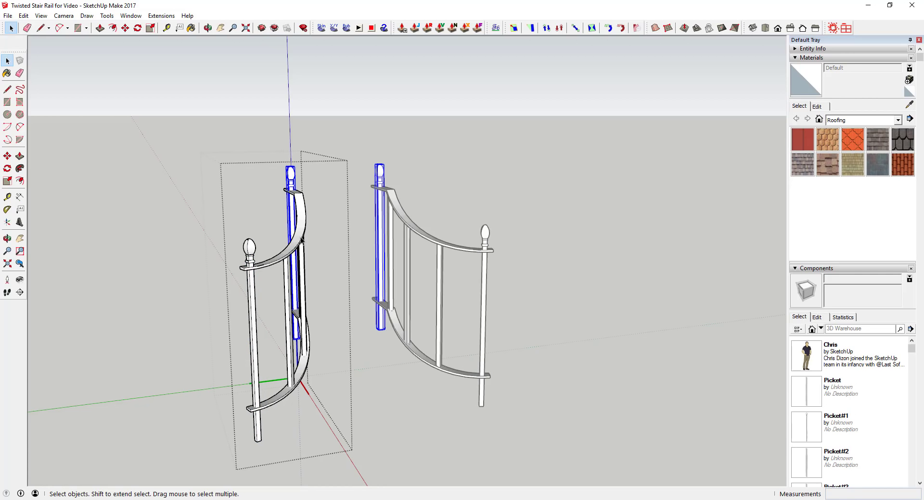
pyautogui.click(518, 320)
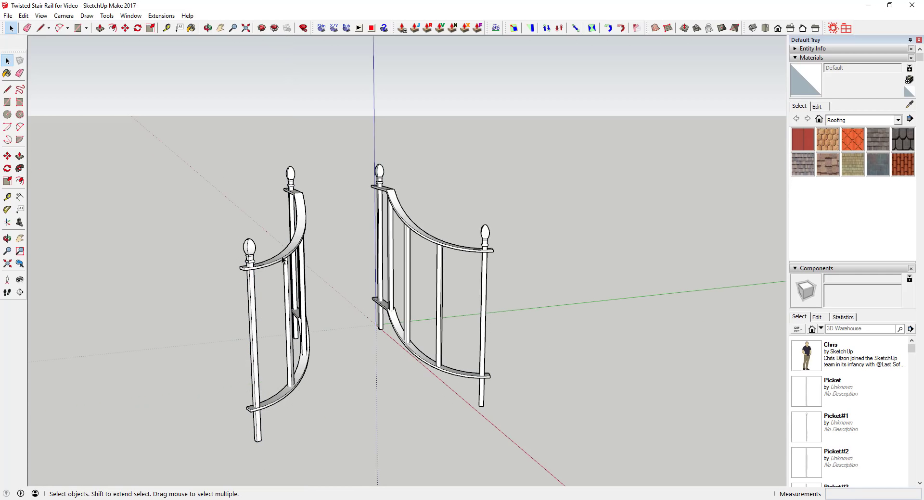
# Examine the uphill end post and the first picket of the mirrored railing for stray edges
pyautogui.moveTo(285, 261); pyautogui.dragTo(331, 261, button='middle')
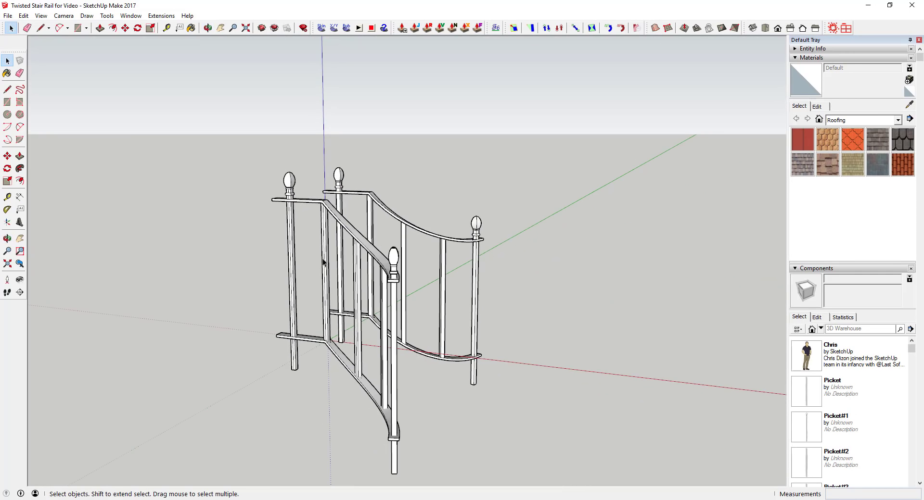
pyautogui.moveTo(506, 227); pyautogui.dragTo(481, 226, button='middle')
pyautogui.scroll(4, 290, 244)
pyautogui.scroll(2, 286, 241)
pyautogui.doubleClick(284, 238)
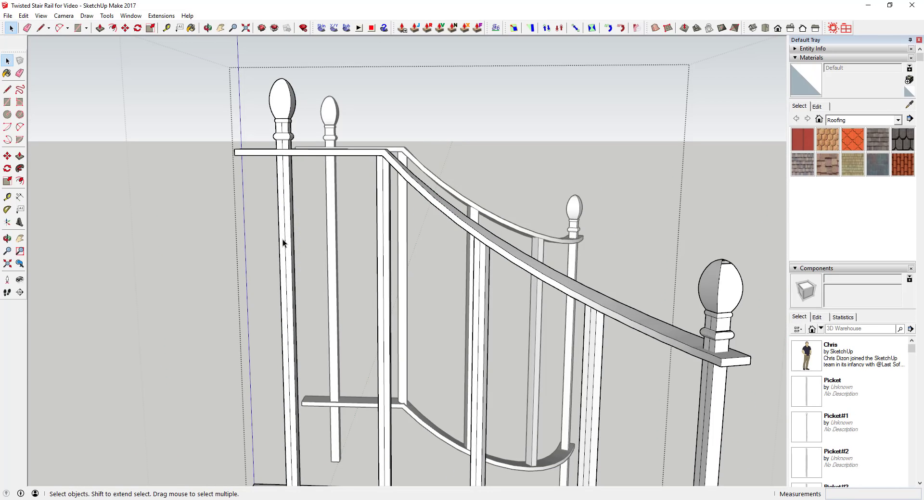
pyautogui.doubleClick(285, 239)
pyautogui.press('e')
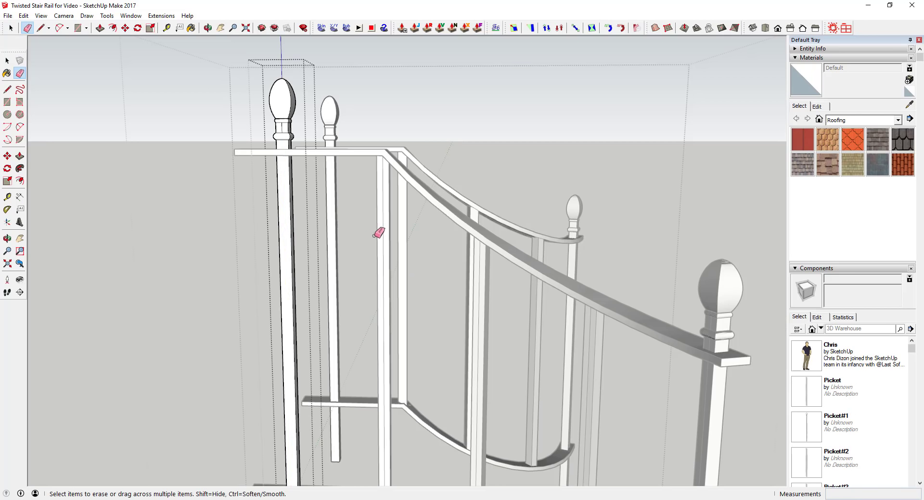
pyautogui.scroll(1, 280, 134)
pyautogui.press('space')
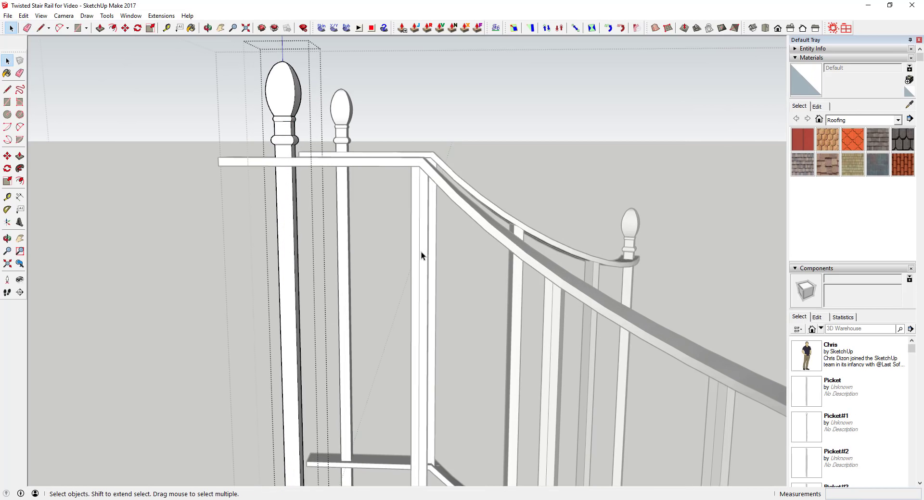
pyautogui.doubleClick(420, 252)
pyautogui.scroll(-2, 420, 250)
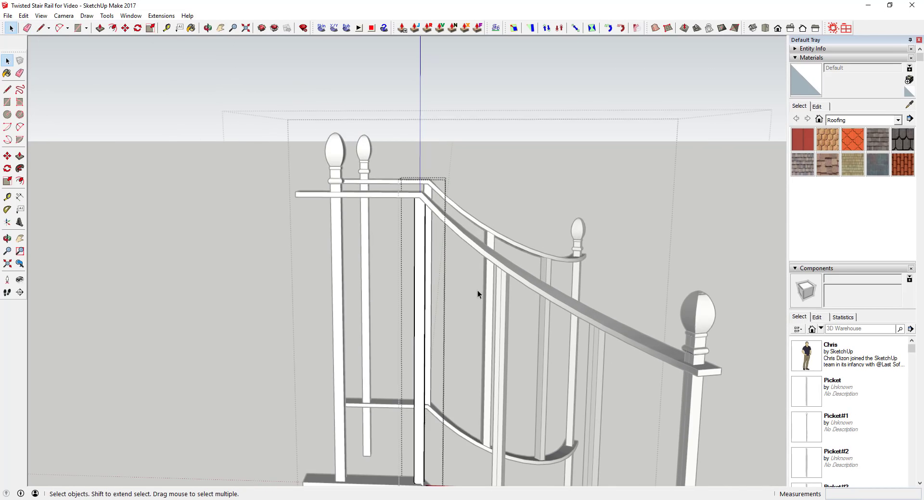
# Open the second picket of the mirrored railing and soften the extra vertical edge on its face
pyautogui.tripleClick(499, 311)
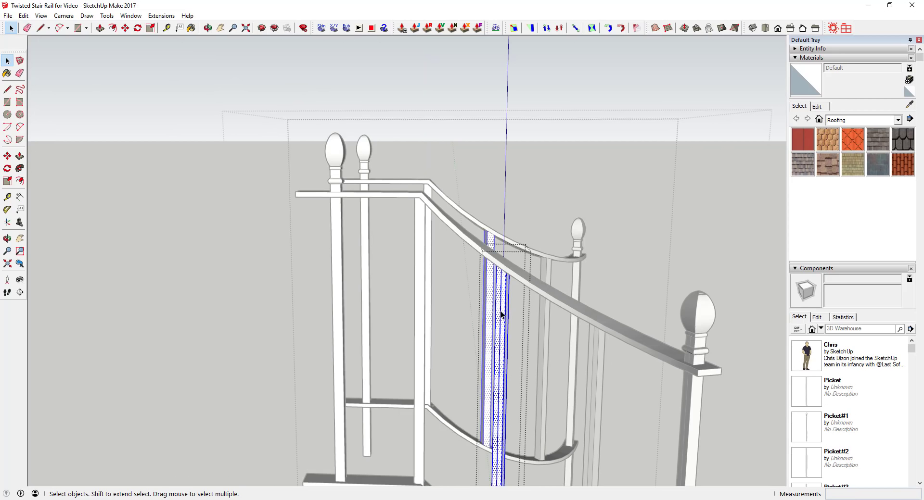
pyautogui.press('e')
pyautogui.click(503, 309)
pyautogui.press('space')
pyautogui.hotkey('ctrl', 'z')
pyautogui.moveTo(586, 290)
pyautogui.mouseDown(button='middle')
pyautogui.moveTo(569, 291)
pyautogui.moveTo(455, 227)
pyautogui.moveTo(579, 252)
pyautogui.mouseUp(button='middle')
pyautogui.scroll(2, 511, 279)
pyautogui.press('e')
pyautogui.keyDown('ctrl'); pyautogui.click(510, 278); pyautogui.keyUp('ctrl')
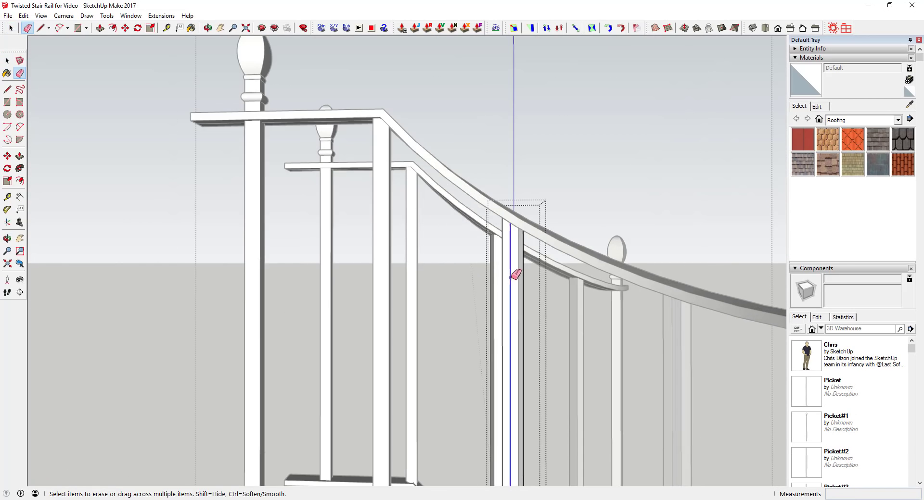
pyautogui.press('space')
# Open the third picket of the mirrored railing and soften the extra vertical edges on its faces
pyautogui.scroll(-5, 553, 294)
pyautogui.moveTo(553, 293)
pyautogui.mouseDown(button='middle')
pyautogui.moveTo(489, 304)
pyautogui.moveTo(627, 328)
pyautogui.mouseUp(button='middle')
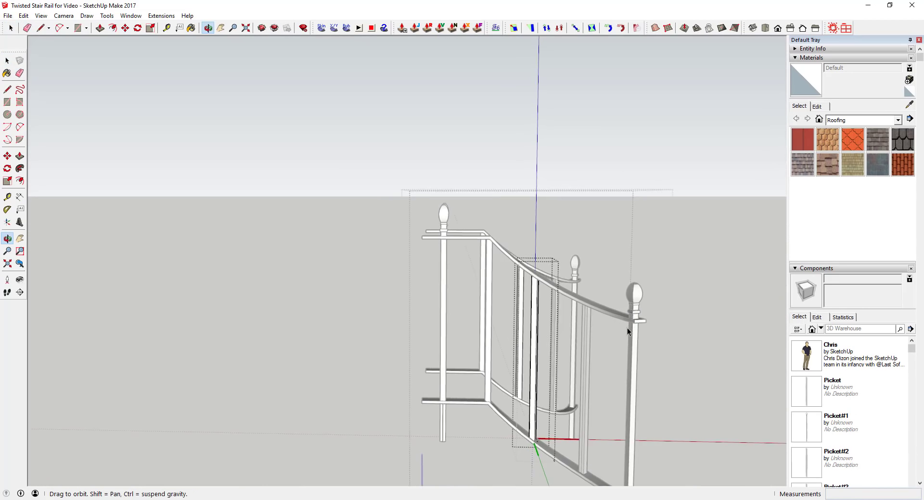
pyautogui.scroll(4, 582, 336)
pyautogui.click(566, 333)
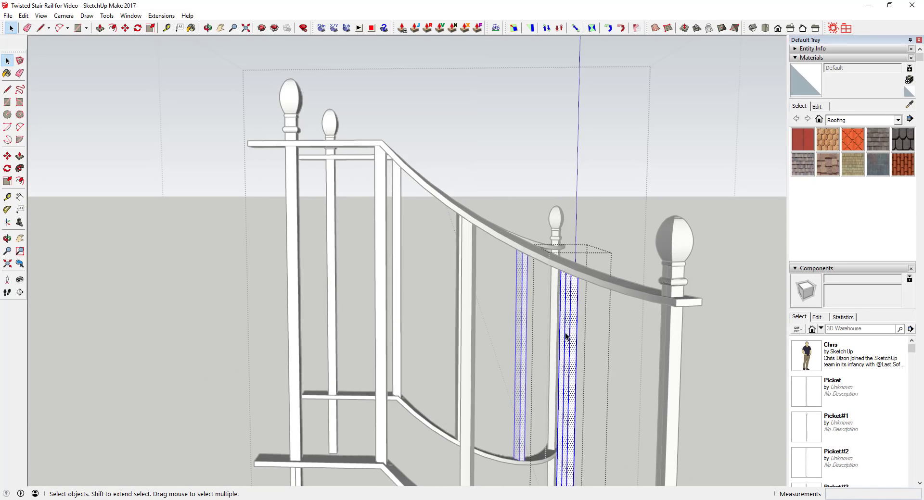
pyautogui.press('e')
pyautogui.press('space')
pyautogui.scroll(-3, 587, 332)
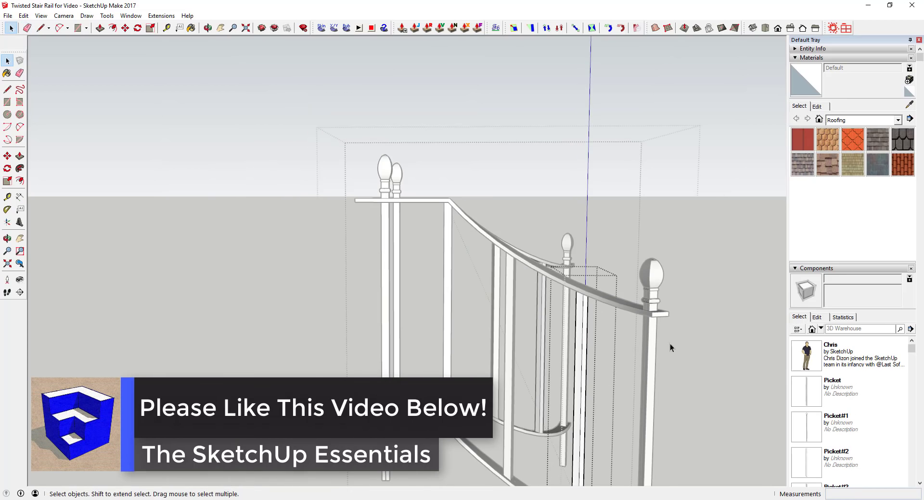